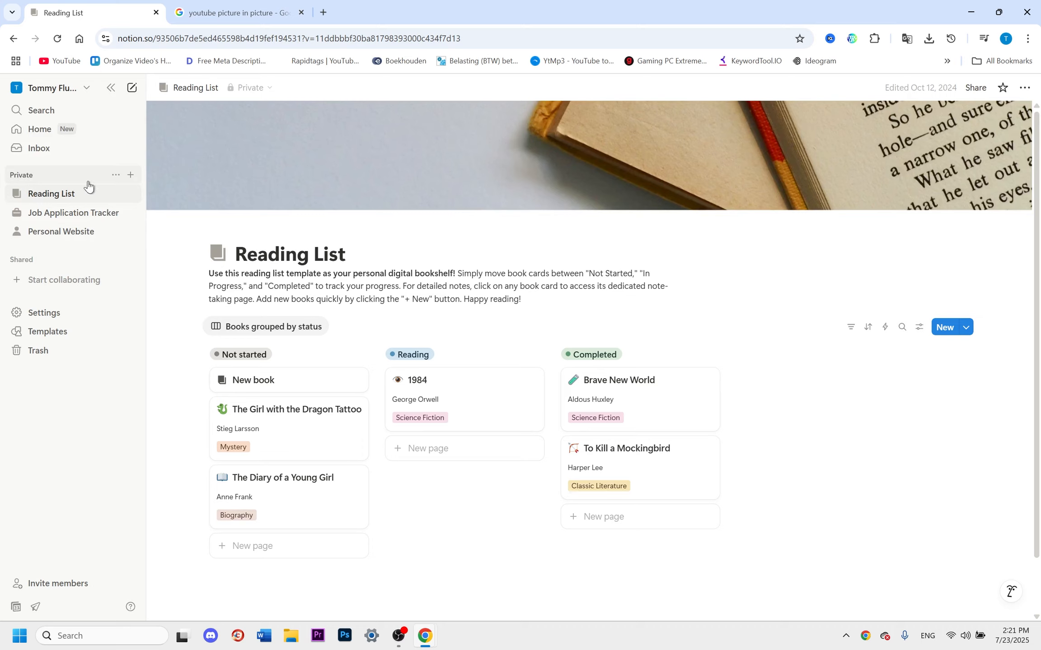
# Create a new private page and title it with the owner's first name followed by "'s Dashboard".
pyautogui.click(130, 175)
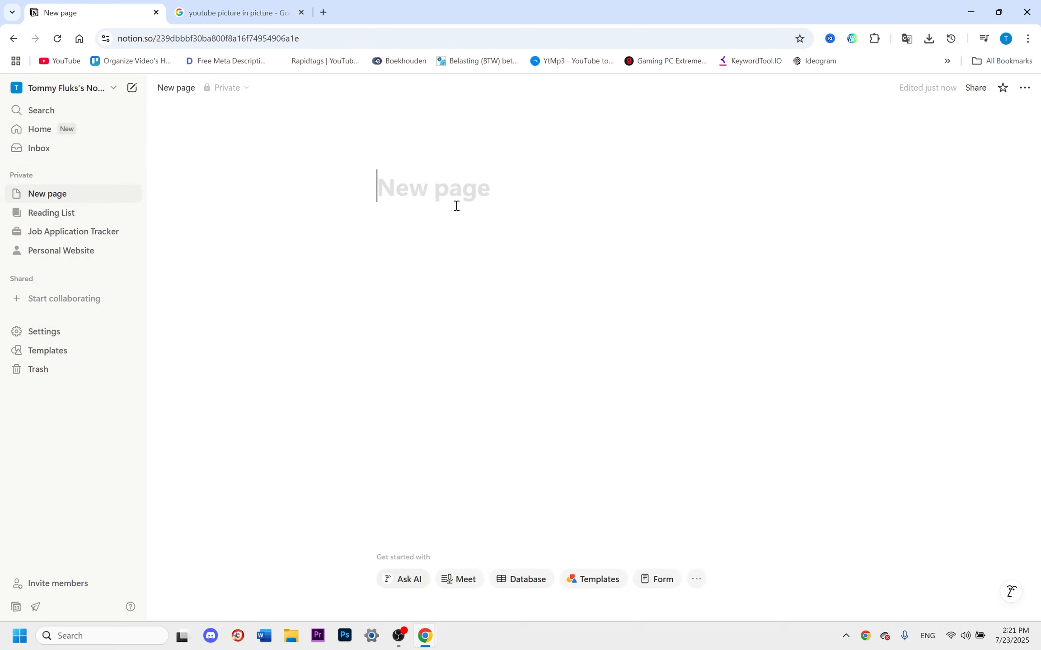
pyautogui.click(419, 194)
pyautogui.write('Tommy')
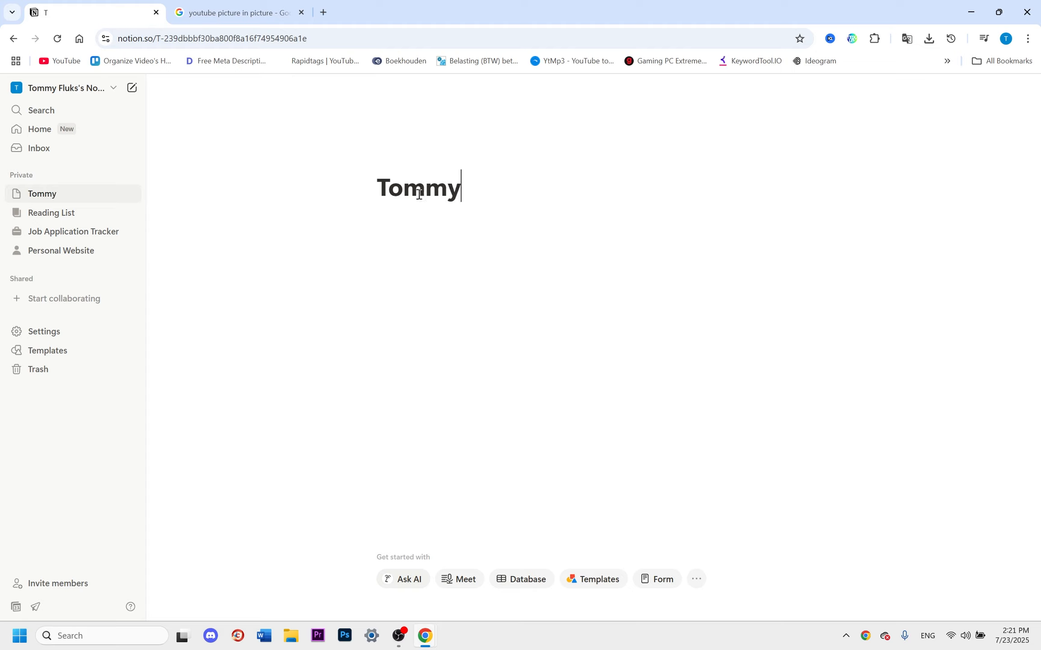
pyautogui.write("'s DAshb")
pyautogui.press('BackSpace')
pyautogui.press('BackSpace')
pyautogui.press('BackSpace')
pyautogui.press('BackSpace')
pyautogui.write('ashboard')
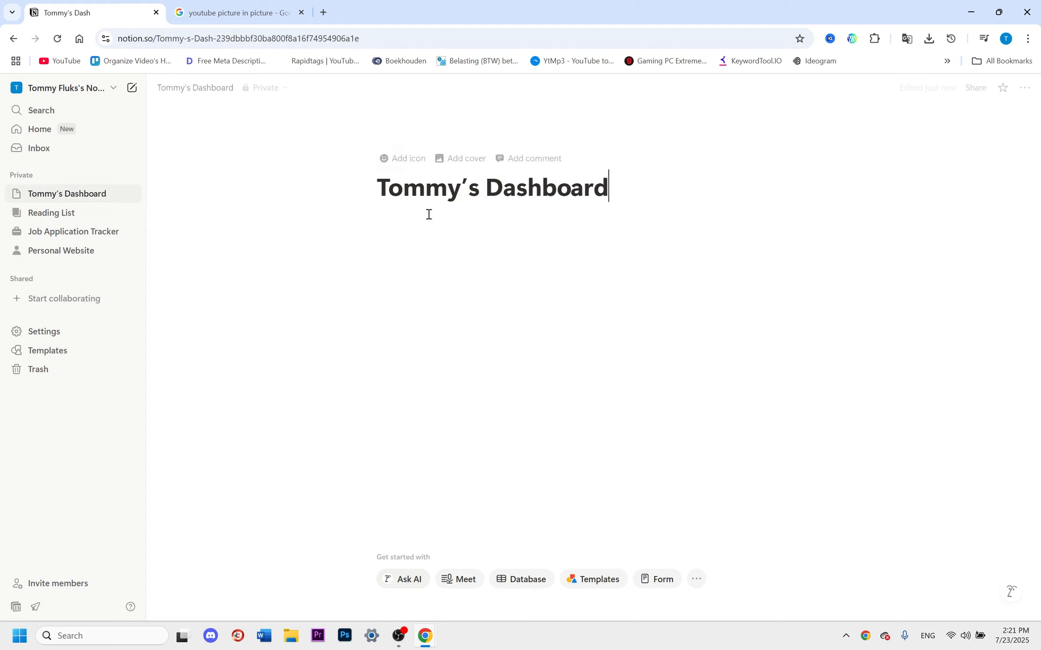
# Set the dashboard page's icon to the smiling face with halo emoji and add a cover image.
pyautogui.click(407, 163)
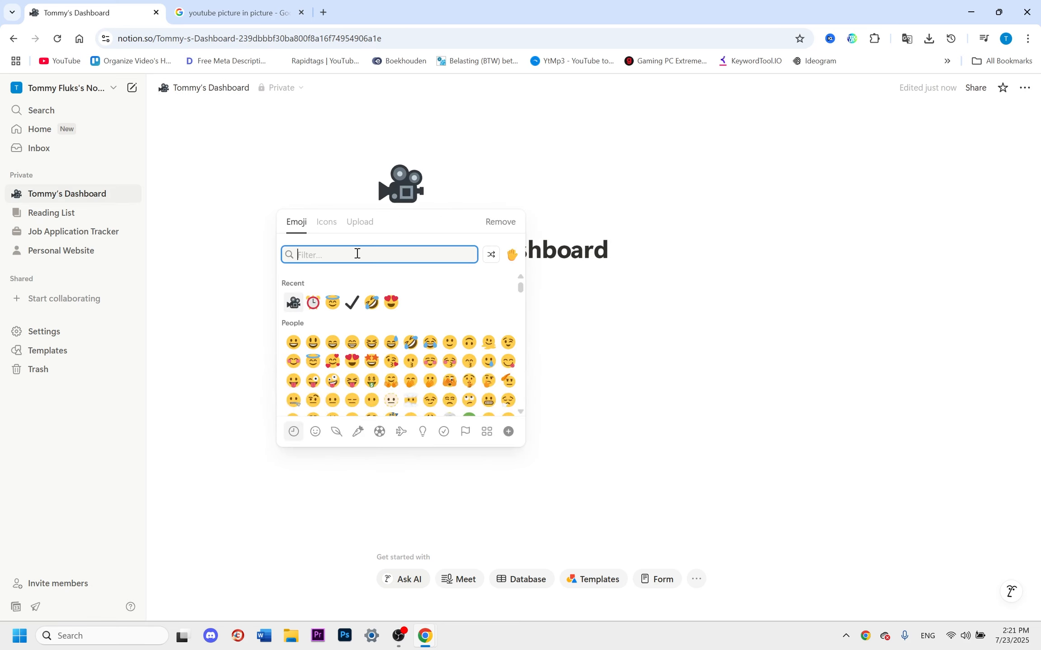
pyautogui.click(332, 303)
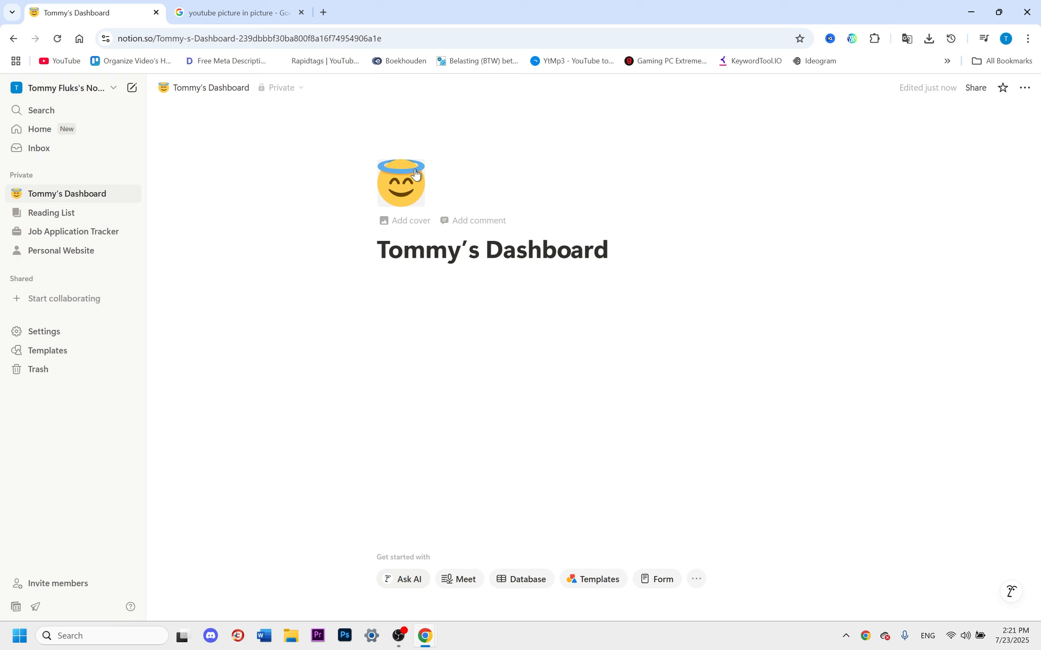
pyautogui.click(402, 222)
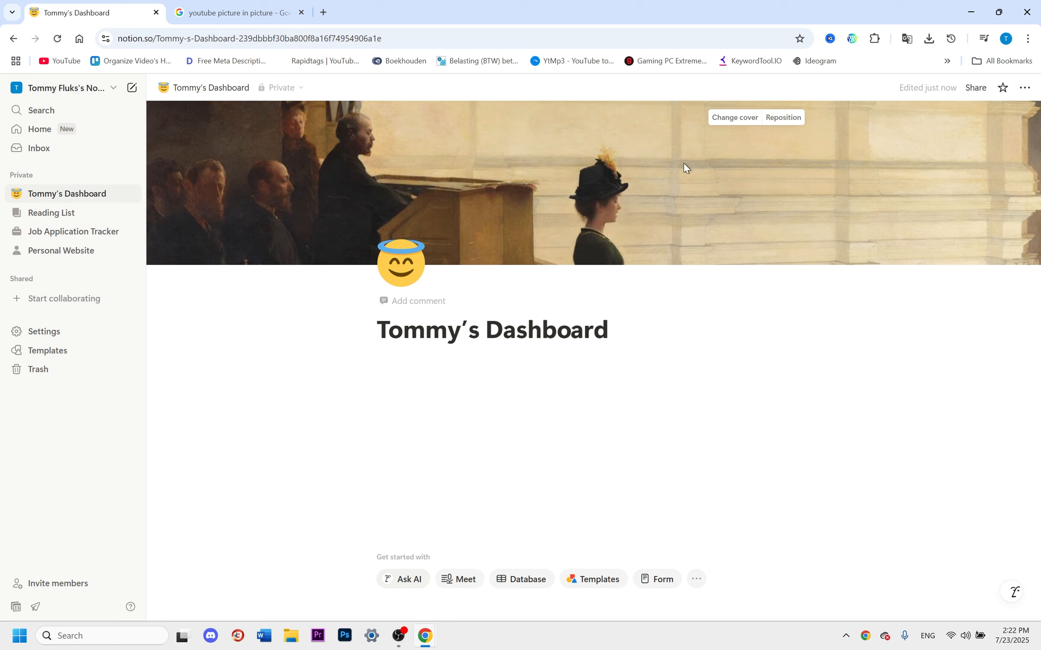
# Examine the replacement cover options for the page: the gallery images, the Unsplash photos and the image link source.
pyautogui.click(736, 118)
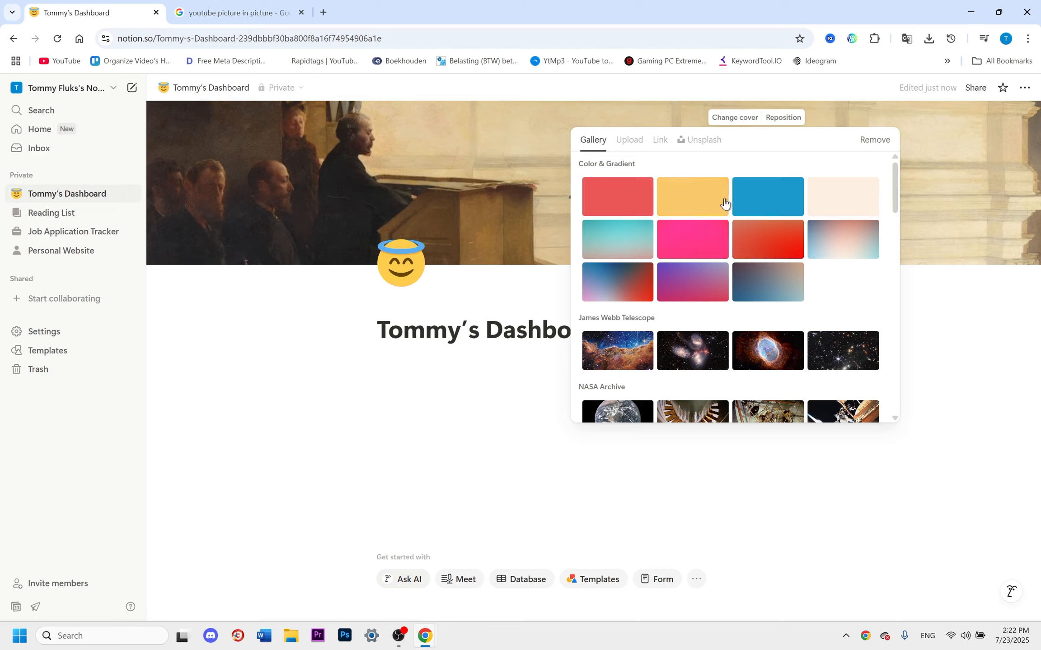
pyautogui.scroll(-3, 612, 262)
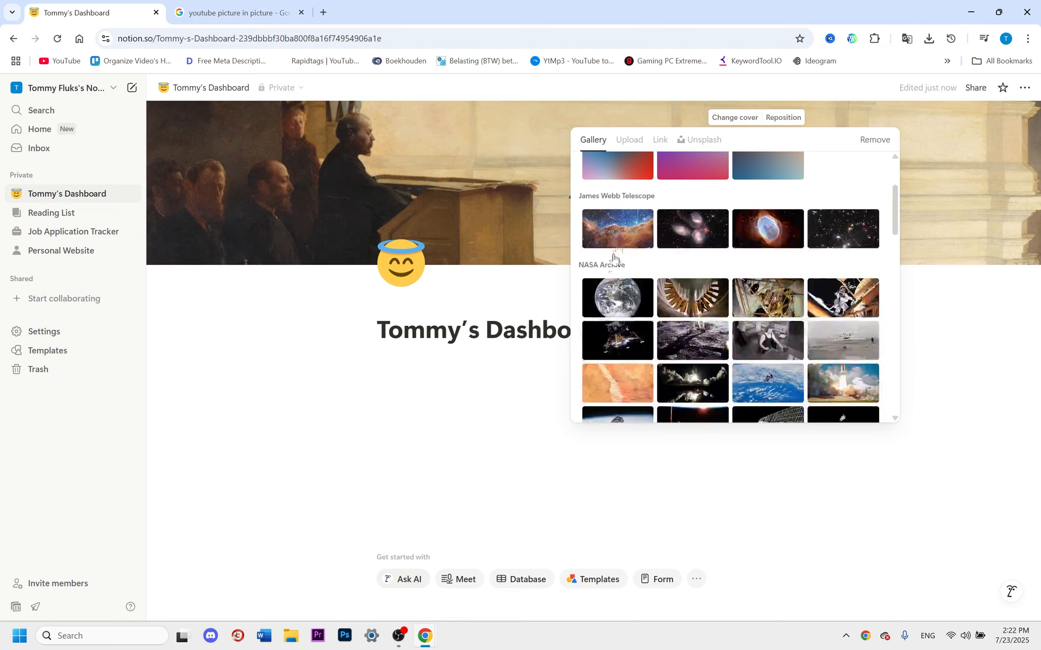
pyautogui.scroll(-6, 718, 306)
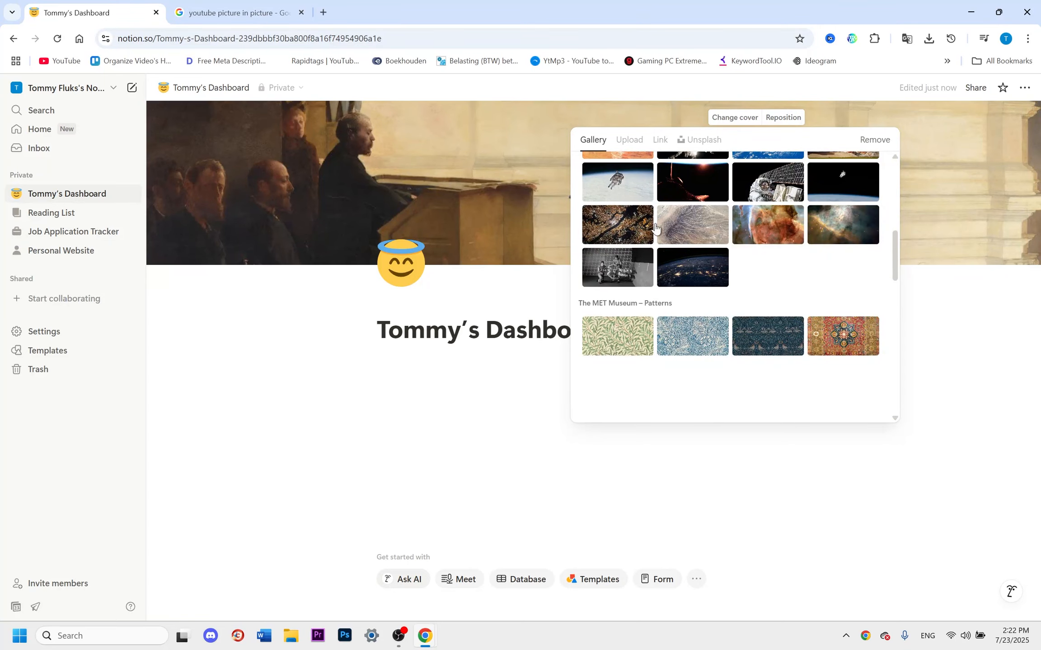
pyautogui.scroll(9, 703, 225)
pyautogui.click(702, 144)
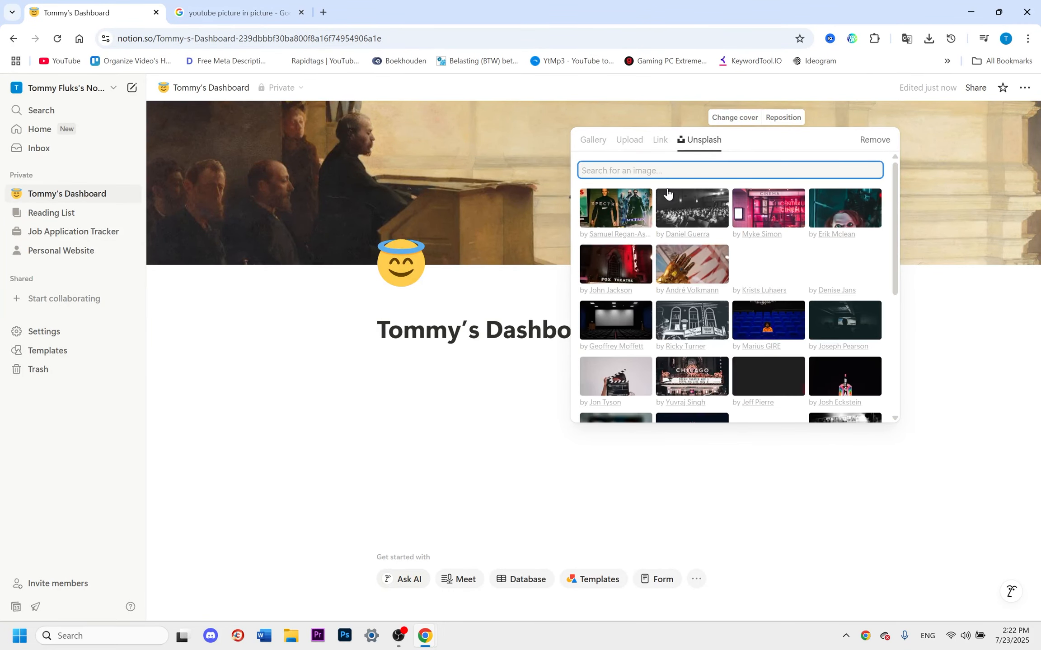
pyautogui.scroll(-3, 723, 232)
pyautogui.scroll(3, 714, 230)
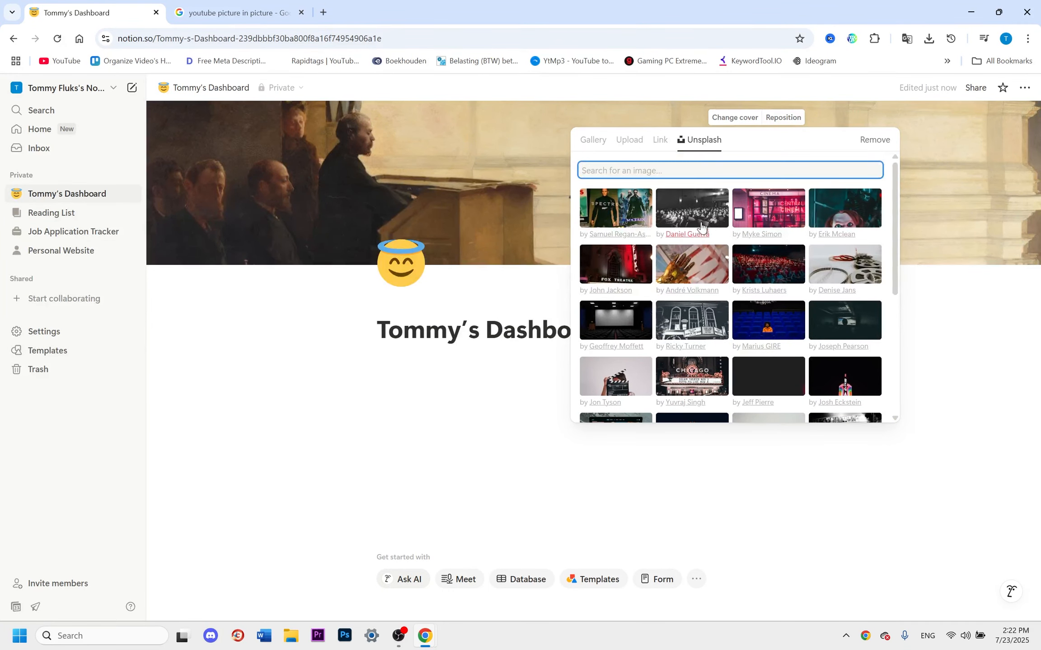
pyautogui.click(659, 143)
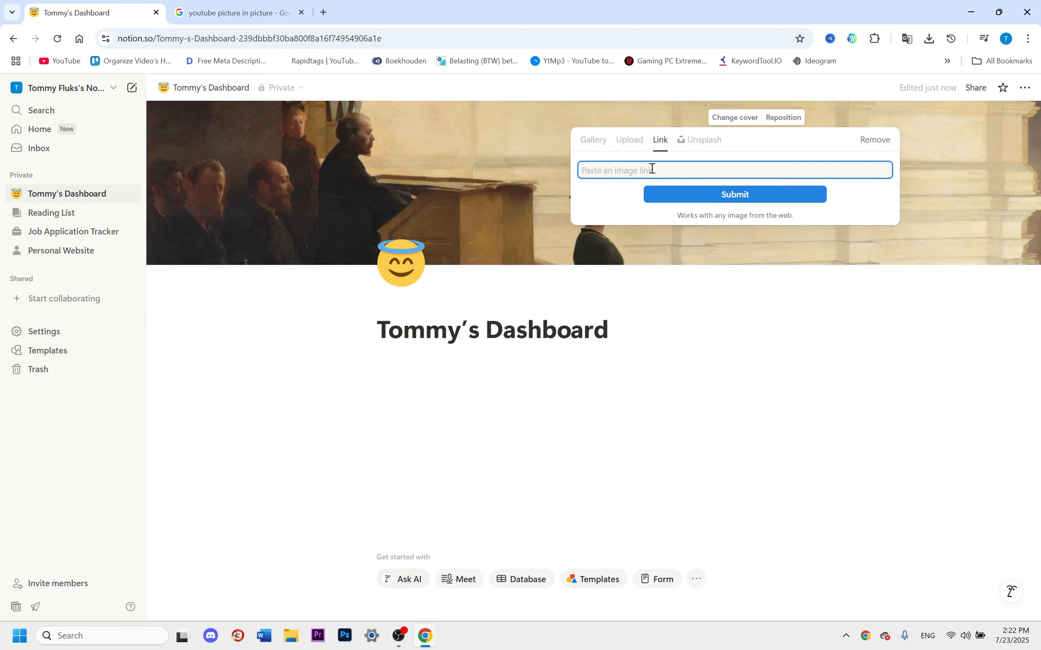
# Upload the "Help Me Out" banner PNG as the page cover, shift the image slightly downward and save its position.
pyautogui.click(628, 145)
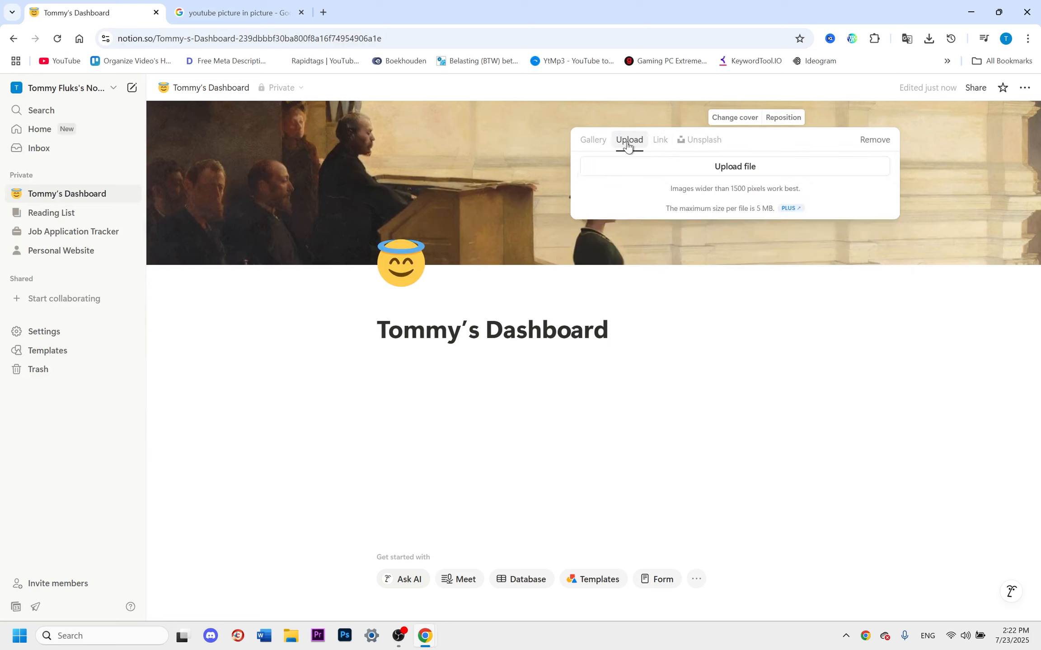
pyautogui.click(669, 172)
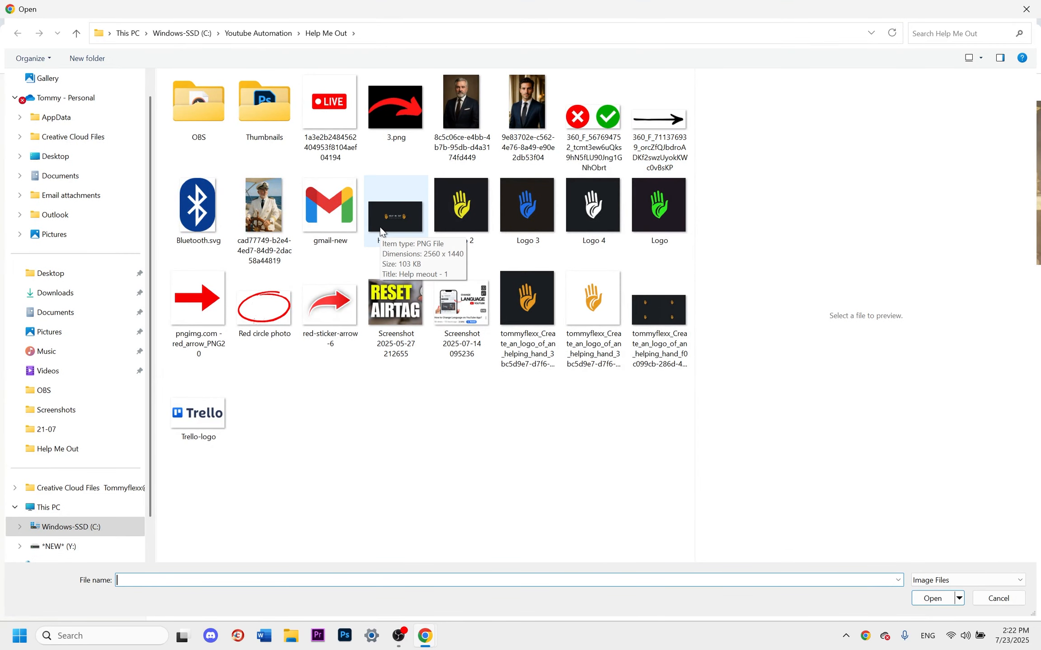
pyautogui.doubleClick(400, 228)
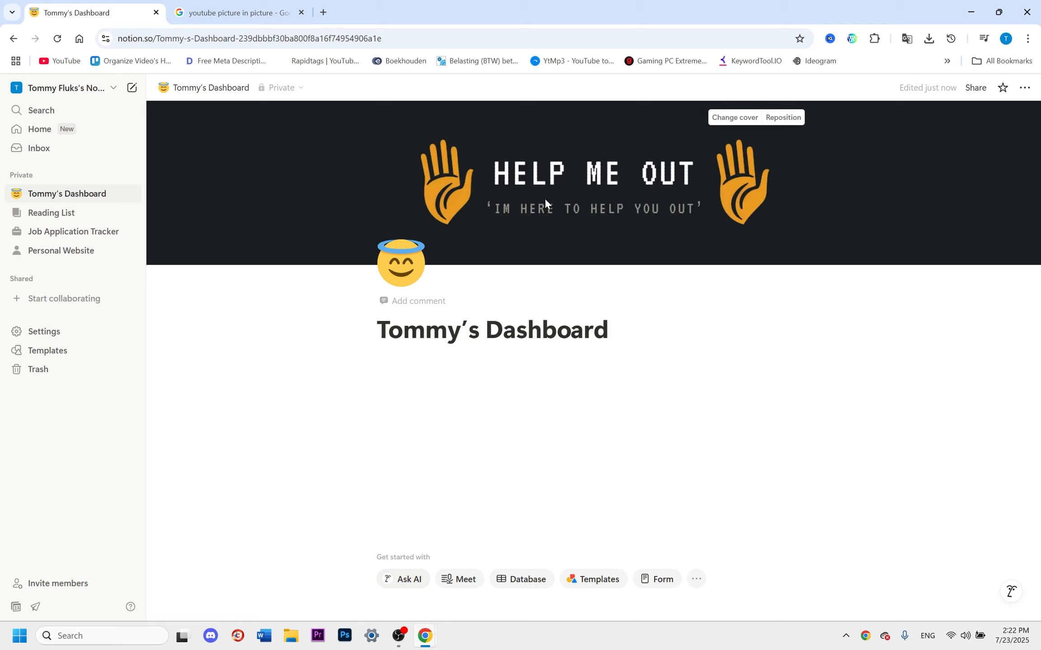
pyautogui.click(779, 123)
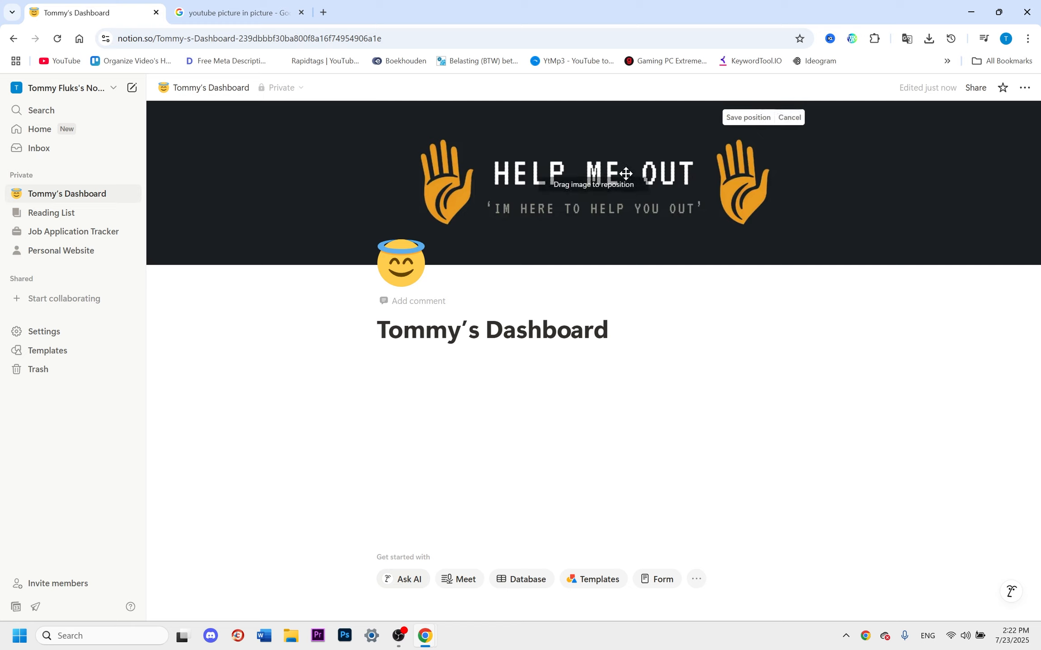
pyautogui.moveTo(609, 181)
pyautogui.mouseDown()
pyautogui.moveTo(553, 186)
pyautogui.moveTo(622, 202)
pyautogui.moveTo(622, 193)
pyautogui.mouseUp()
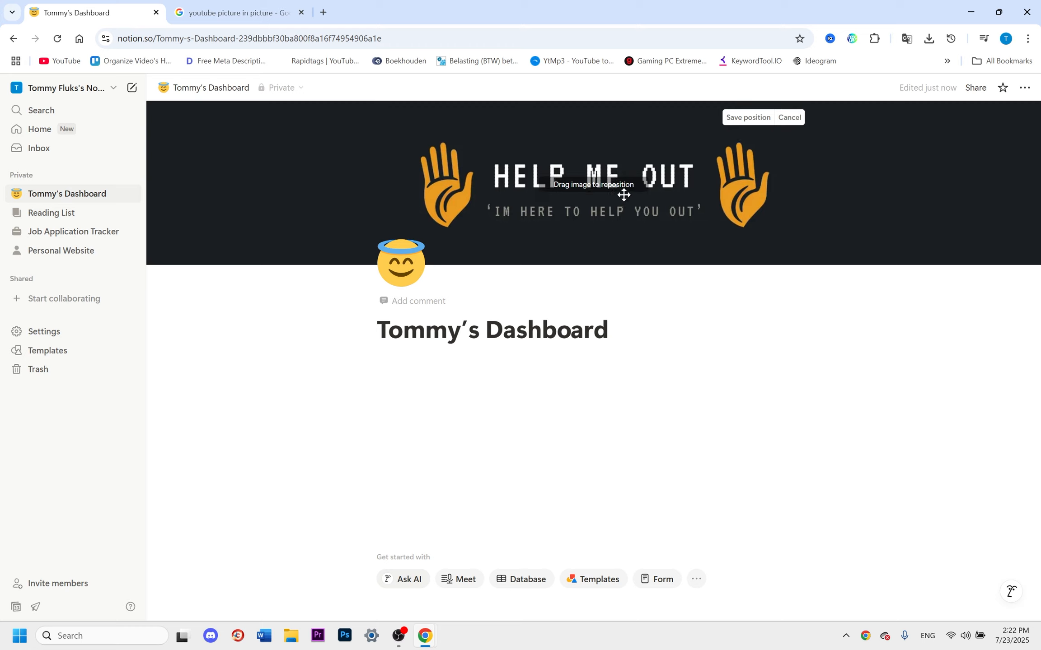
pyautogui.click(757, 119)
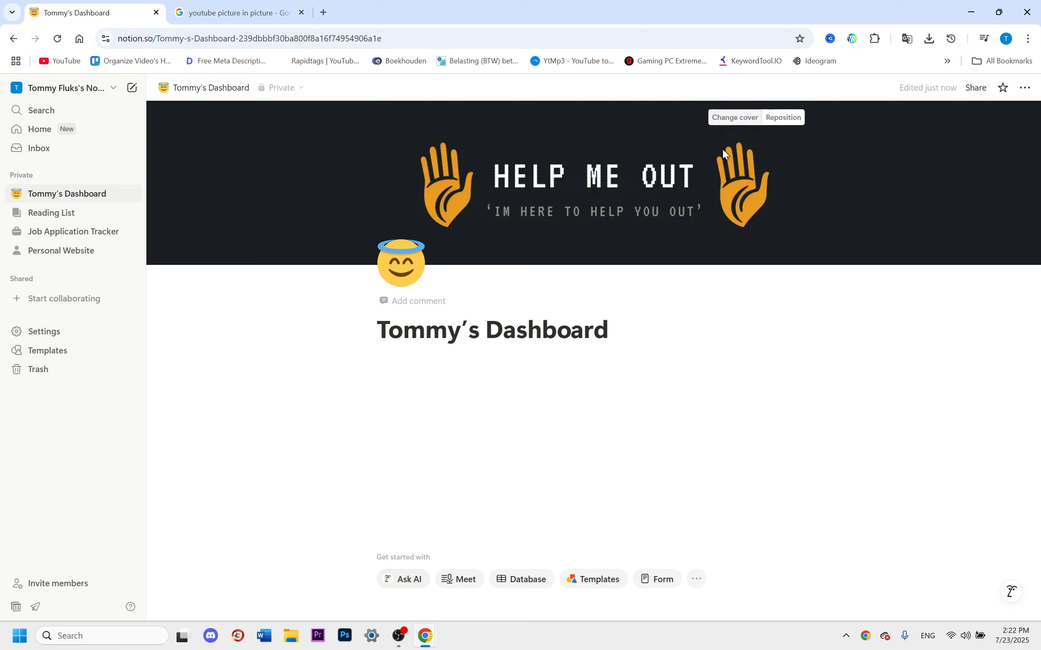
# Turn on small text and full width for the dashboard page.
pyautogui.click(404, 353)
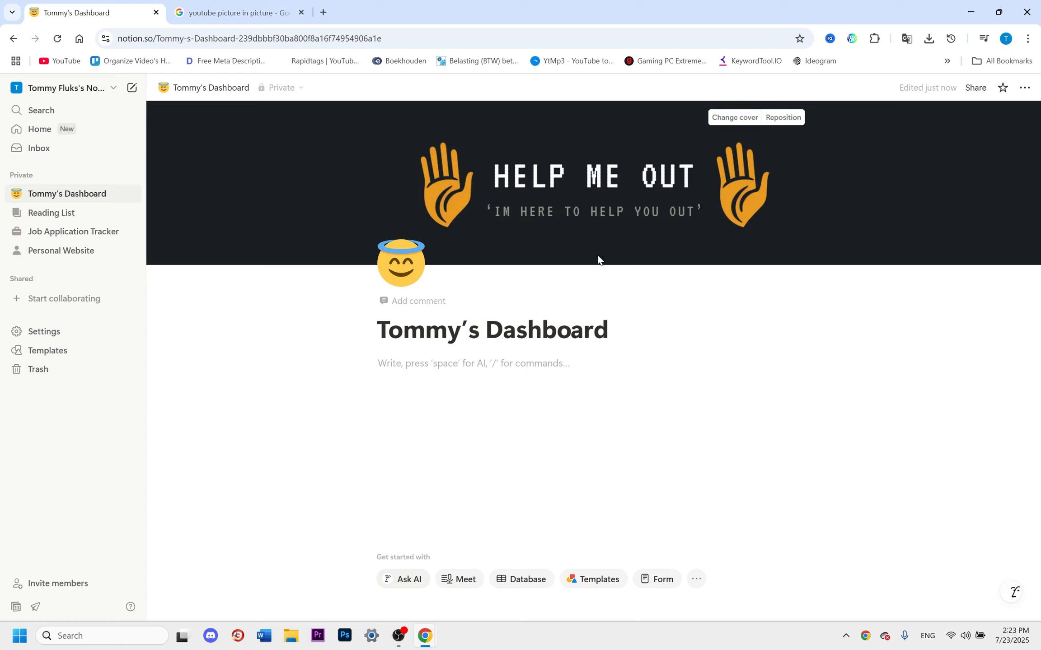
pyautogui.click(1024, 87)
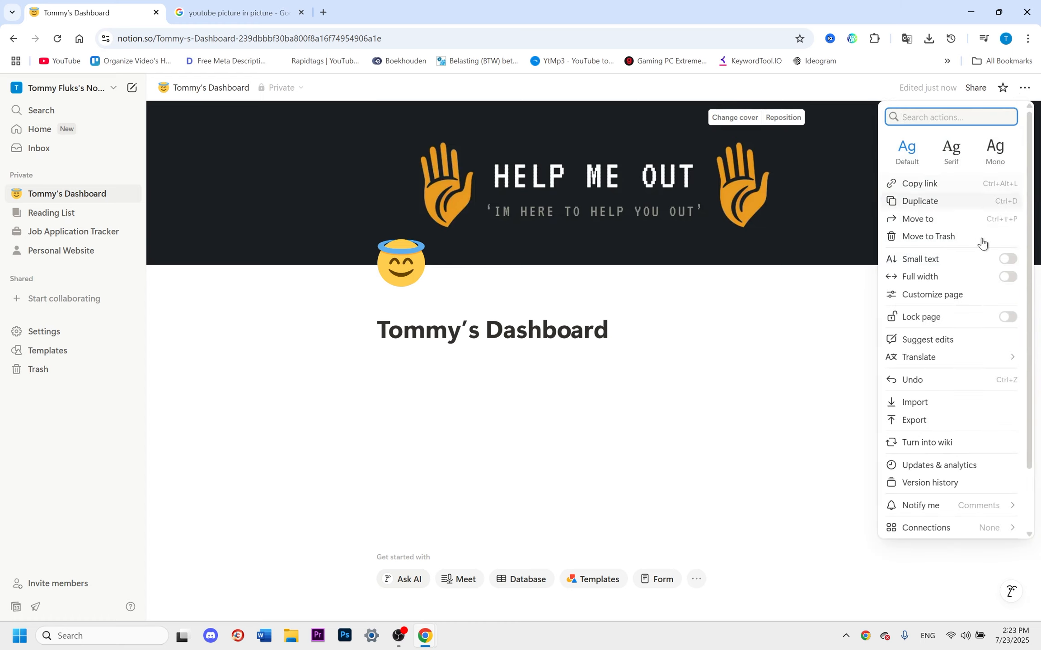
pyautogui.click(1006, 260)
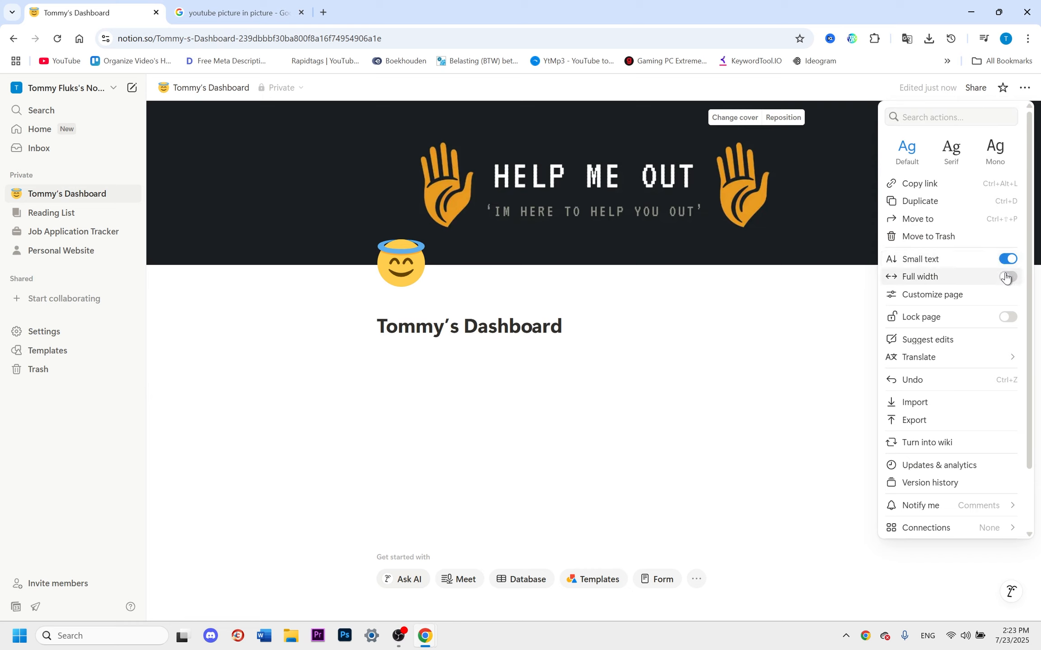
pyautogui.click(1007, 277)
pyautogui.click(475, 321)
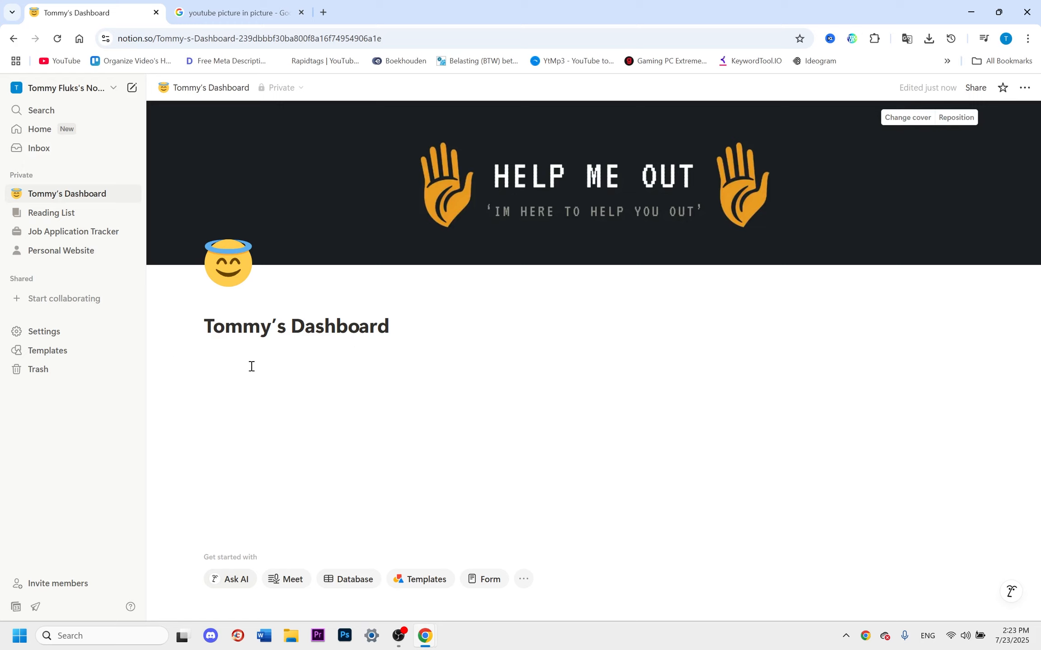
# Insert a callout below the page title reading "Create more Youtube Video's than you watch.".
pyautogui.click(248, 351)
pyautogui.write('/call')
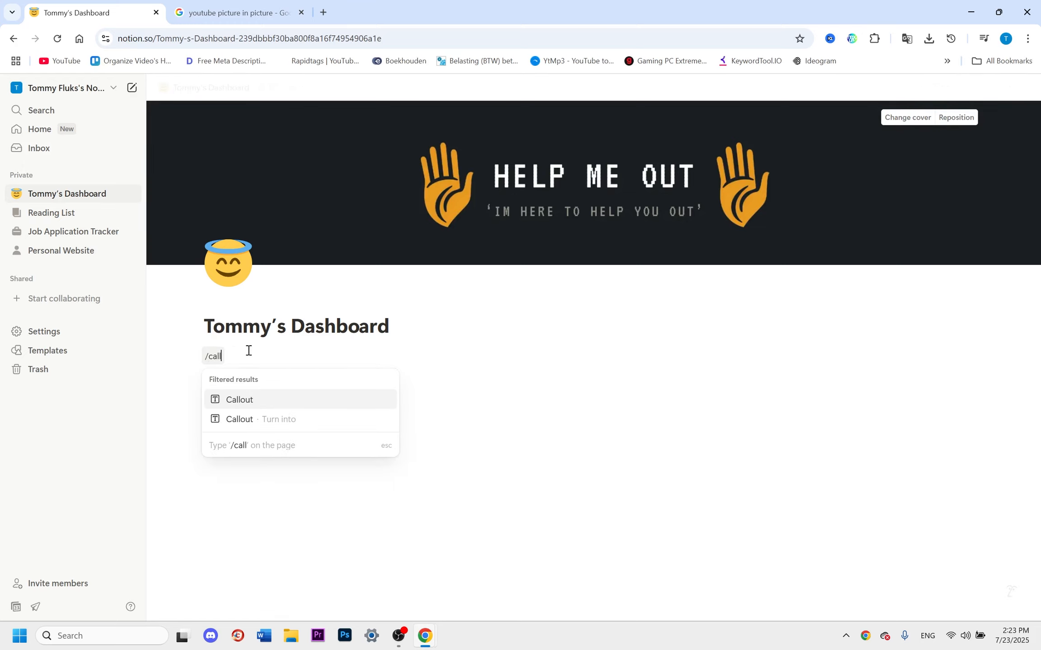
pyautogui.click(256, 405)
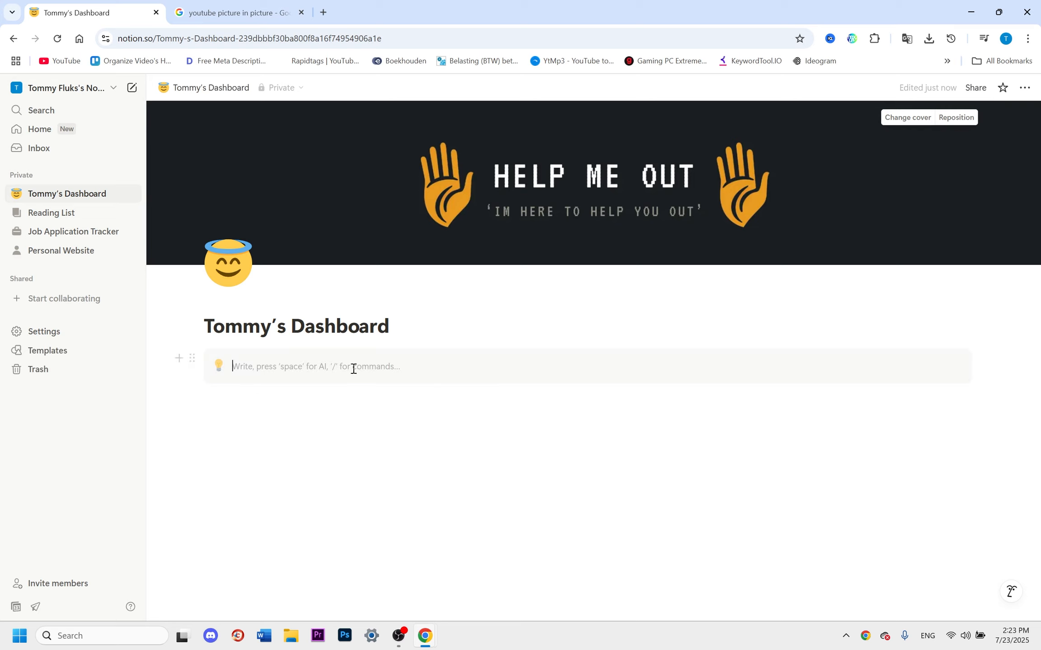
pyautogui.write('Creat')
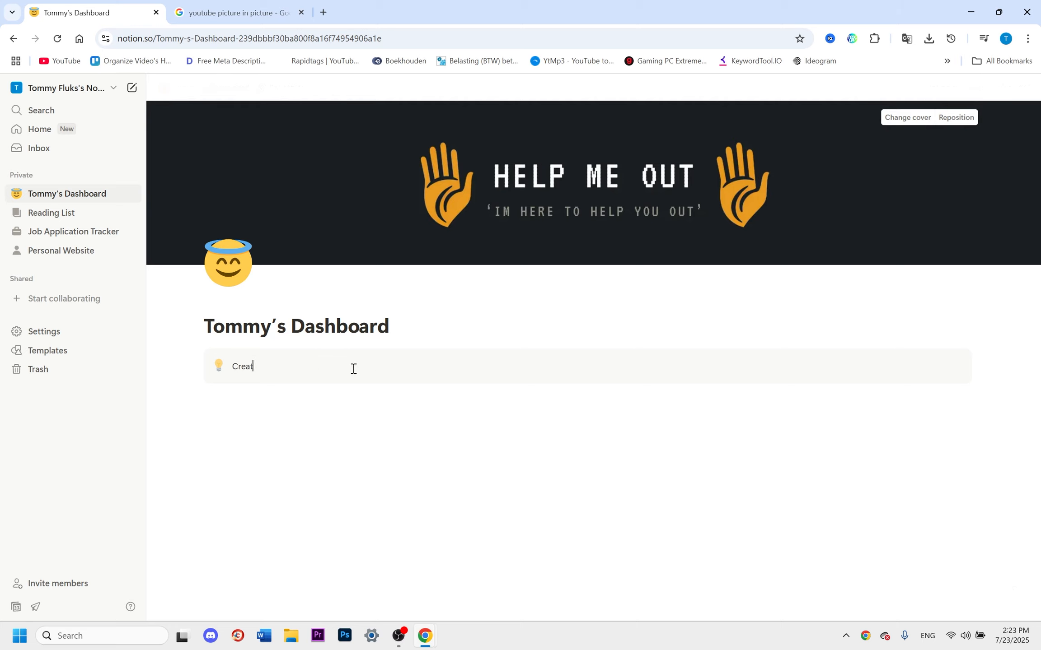
pyautogui.write("e more Youtube Video's than you watch.")
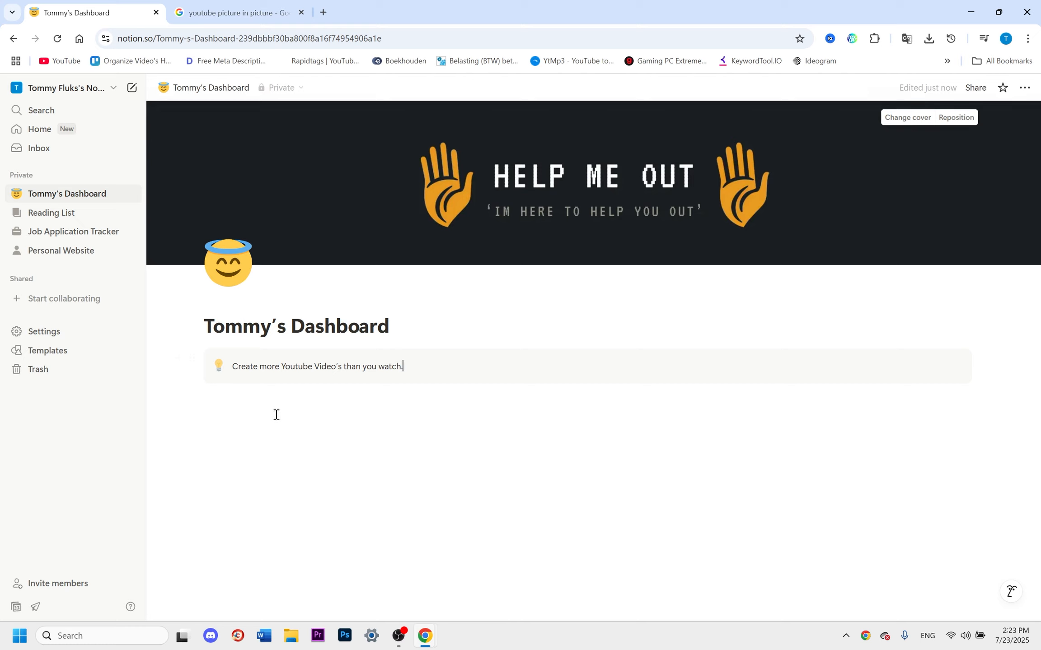
# Insert a gallery view database below the callout and name it "Topics List".
pyautogui.click(254, 405)
pyautogui.write('/gallery')
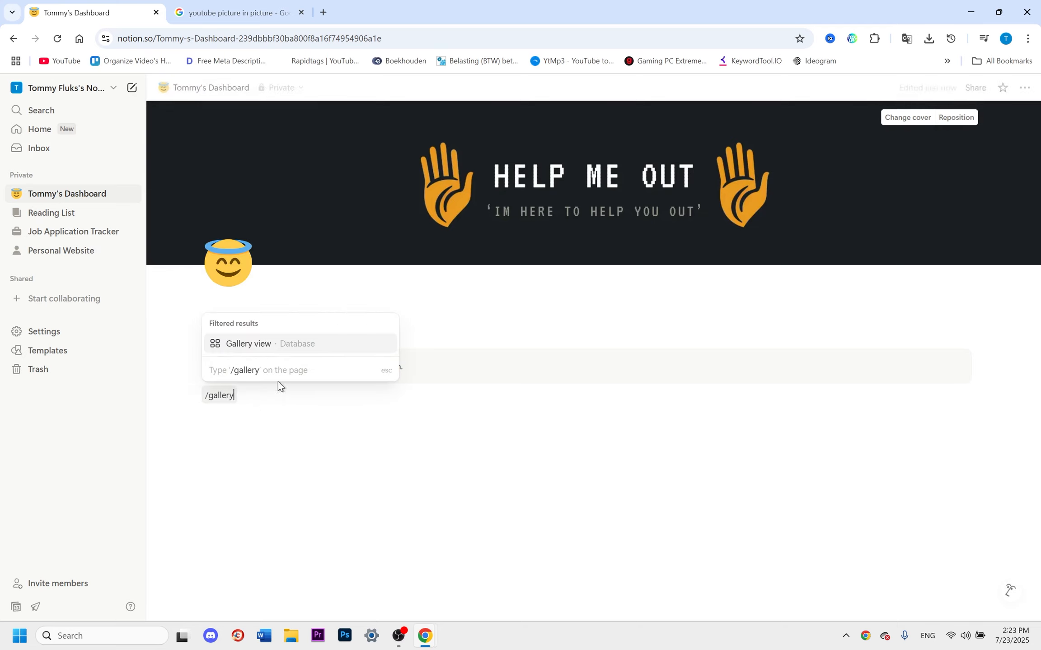
pyautogui.click(297, 344)
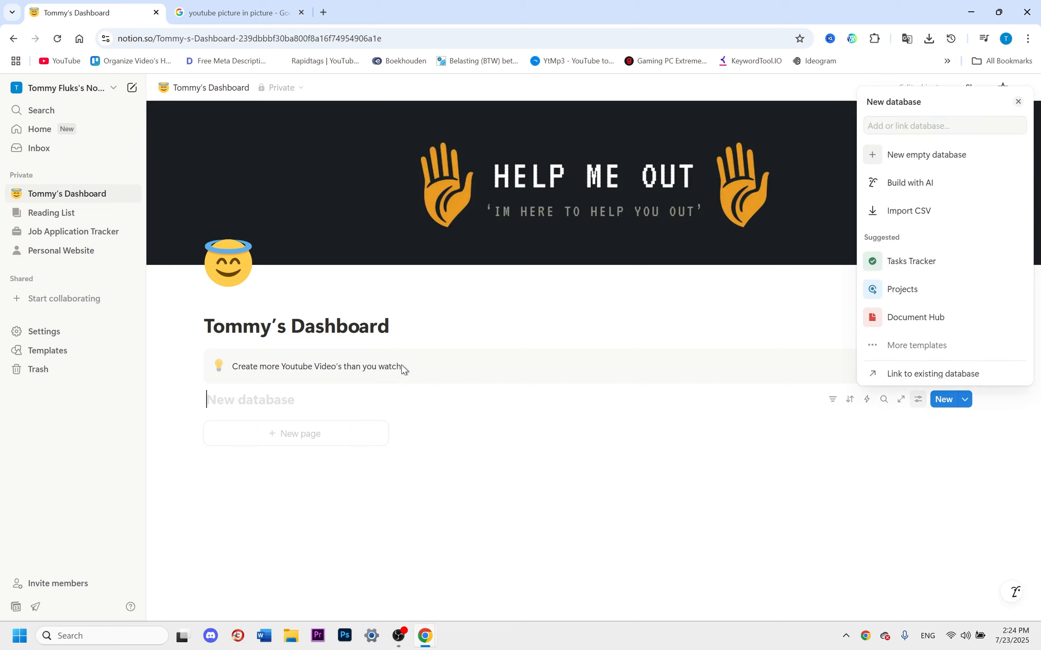
pyautogui.click(248, 401)
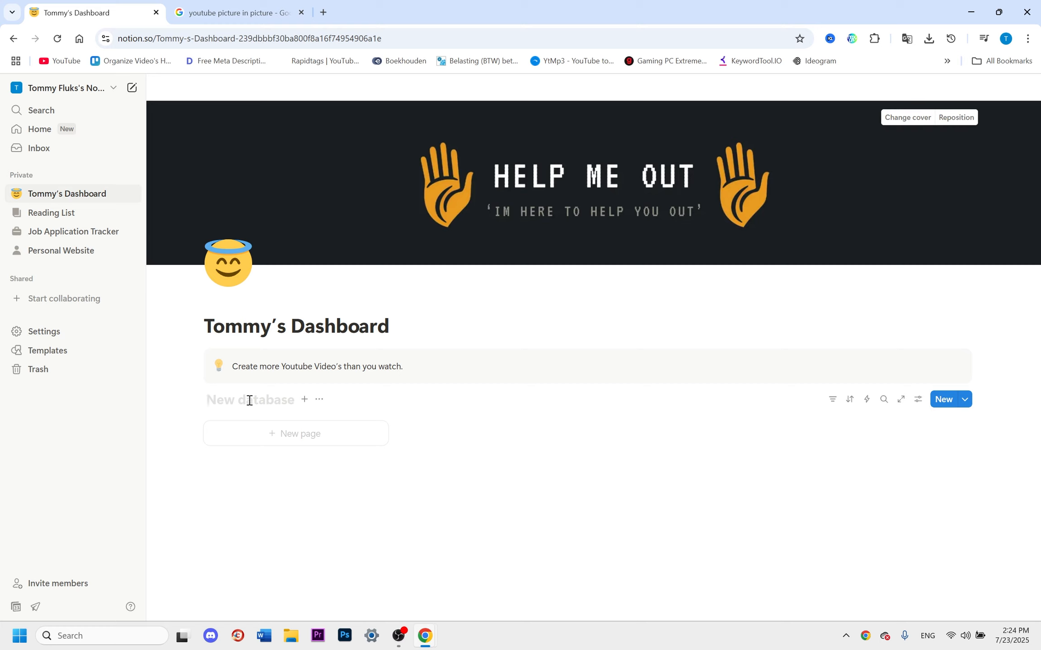
pyautogui.write('Topics List')
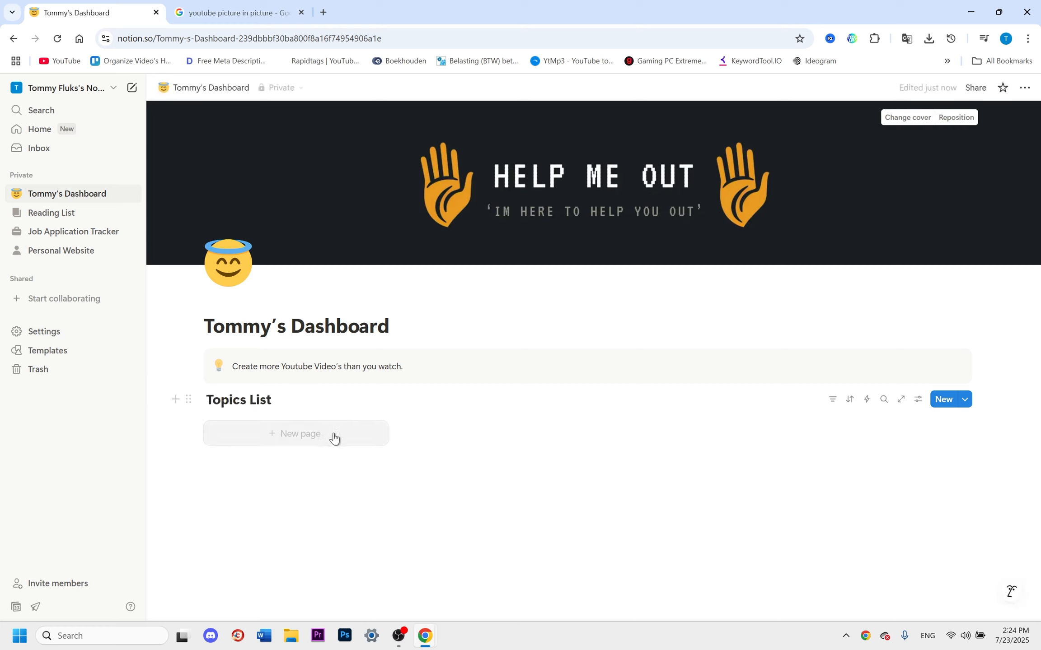
# Add a page titled "Fincance" to the Topics List gallery and return to the dashboard.
pyautogui.click(332, 434)
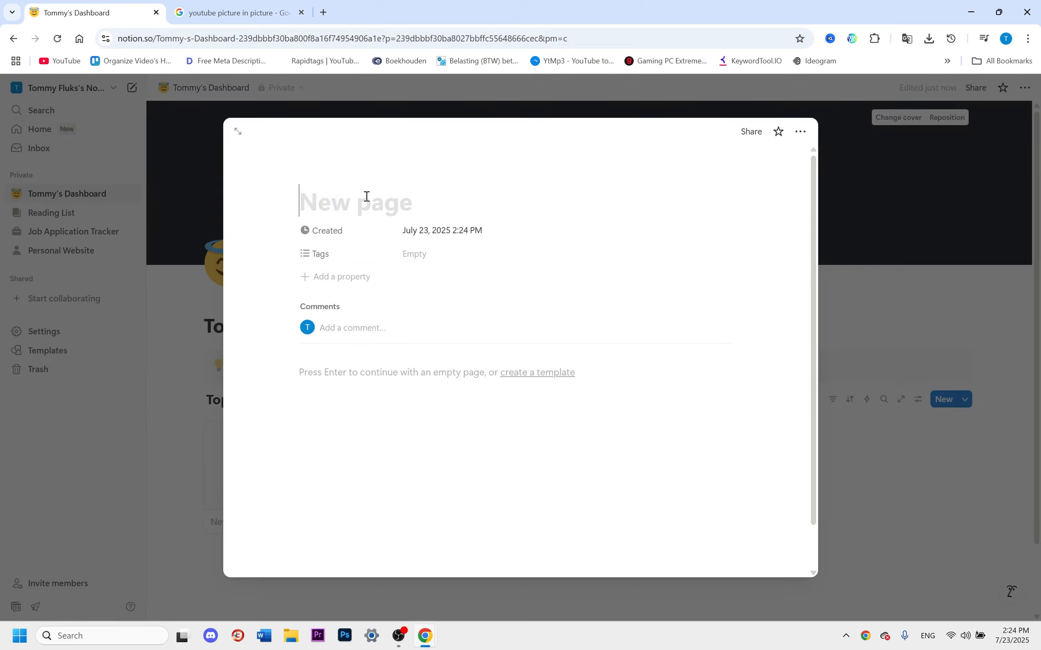
pyautogui.write('N')
pyautogui.press('BackSpace')
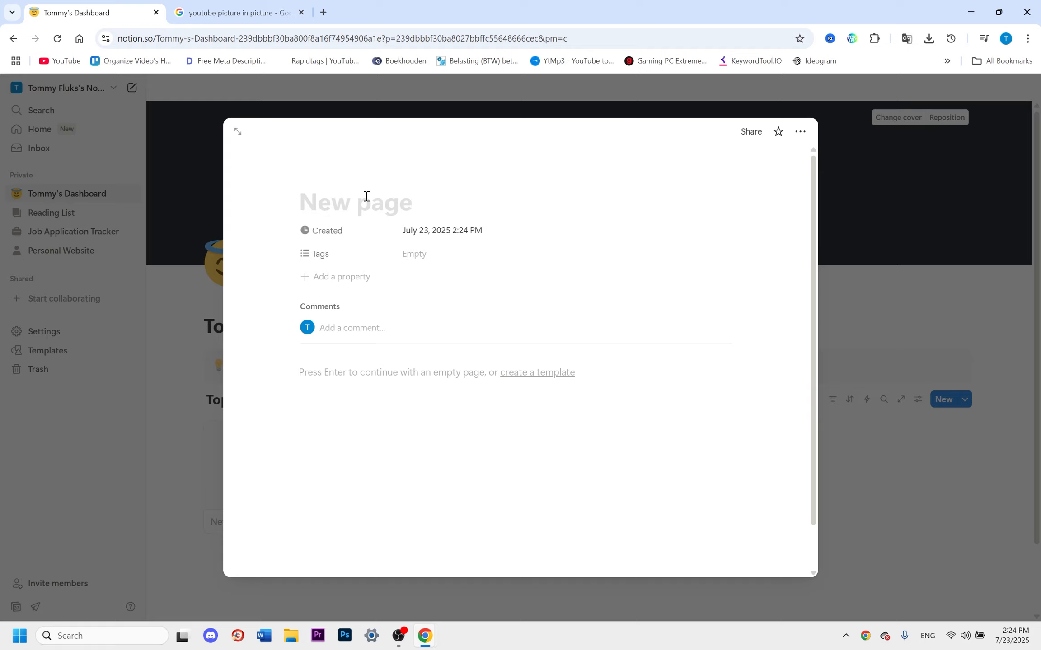
pyautogui.write('Fincance')
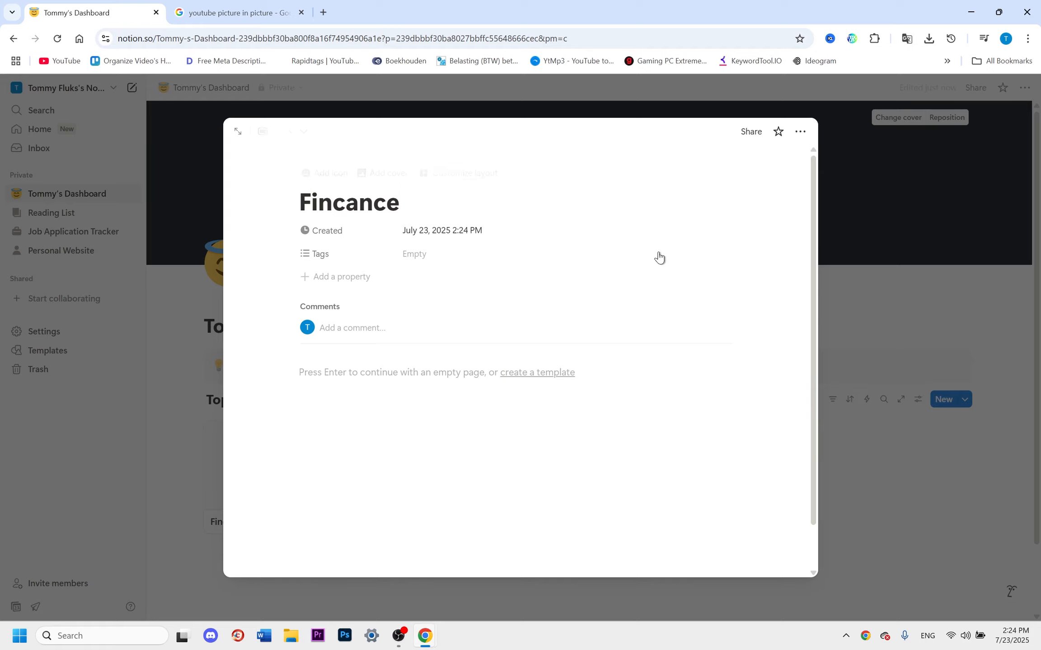
pyautogui.click(895, 271)
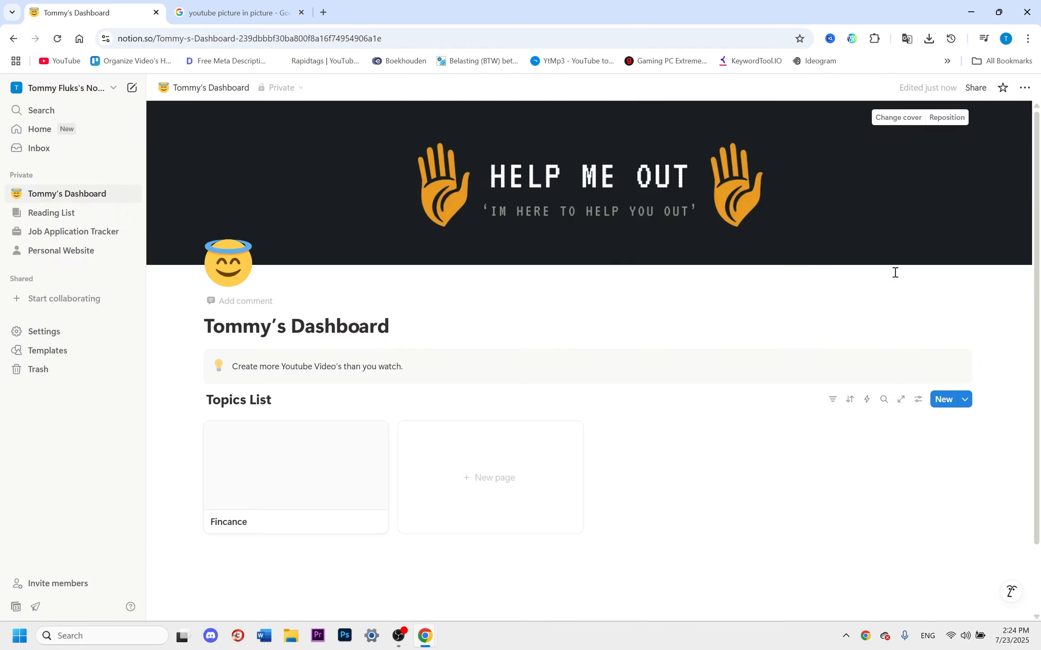
# Correct the title of the "Fincance" page in the gallery to "Finance" and return to the dashboard.
pyautogui.click(273, 452)
pyautogui.click(333, 199)
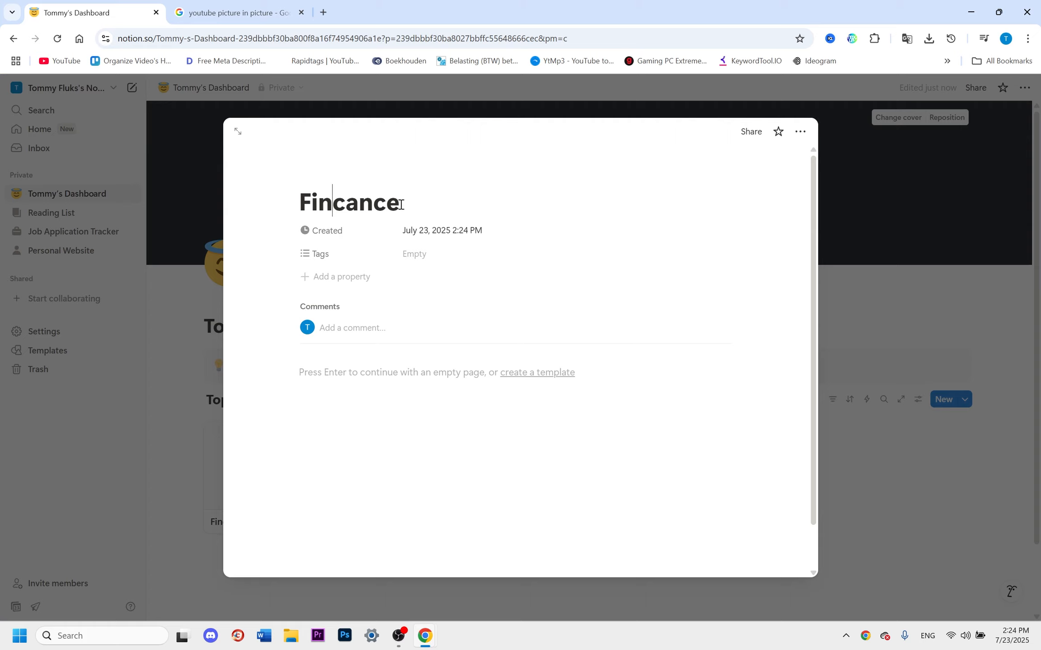
pyautogui.moveTo(400, 204); pyautogui.dragTo(332, 204)
pyautogui.write('ance')
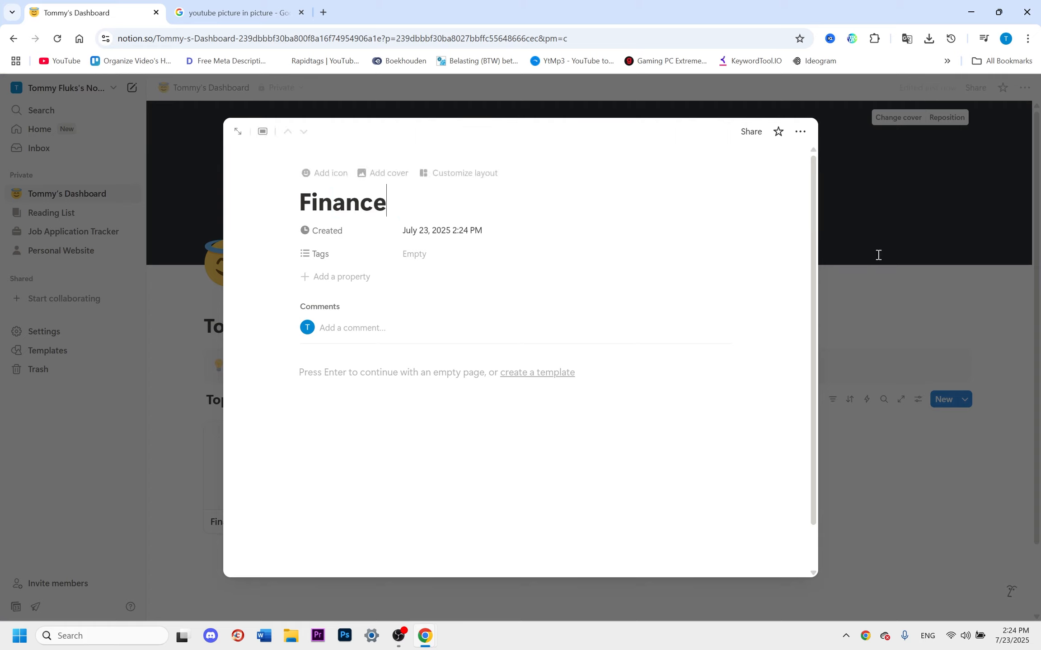
pyautogui.click(878, 255)
# Add a page titled "Animals" to the Topics List gallery and return to the dashboard.
pyautogui.click(476, 478)
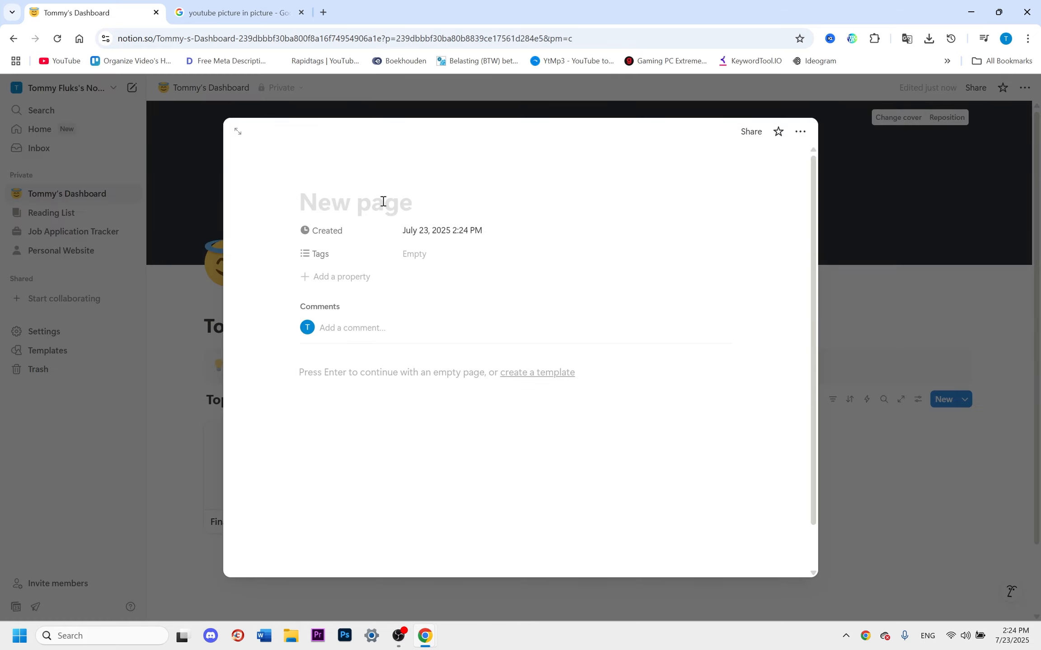
pyautogui.write('Ani')
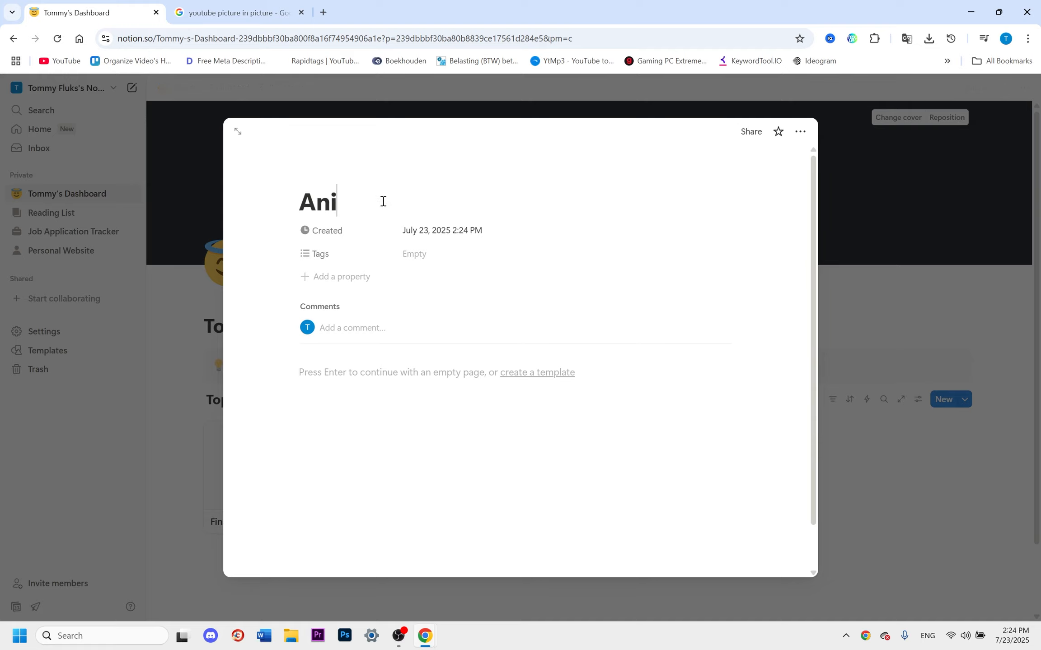
pyautogui.write('mals')
pyautogui.press('Escape')
# Add a page titled "Sports" to the Topics List gallery and return to the dashboard.
pyautogui.click(678, 422)
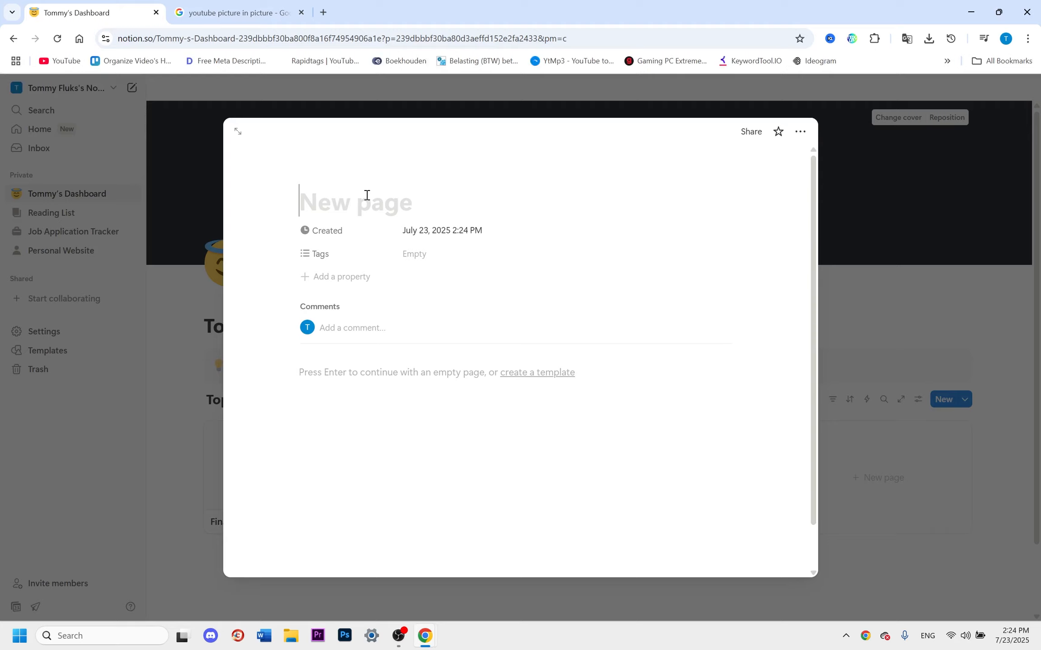
pyautogui.write('Sports')
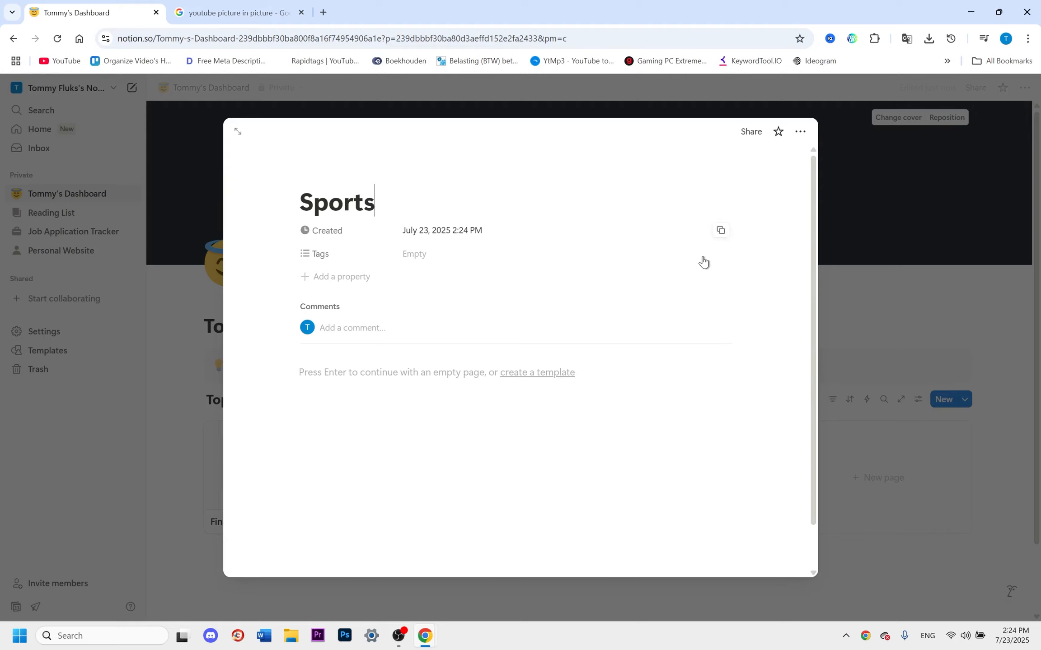
pyautogui.click(884, 293)
# Add a page titled "Software" to the Topics List gallery and return to the dashboard.
pyautogui.click(825, 489)
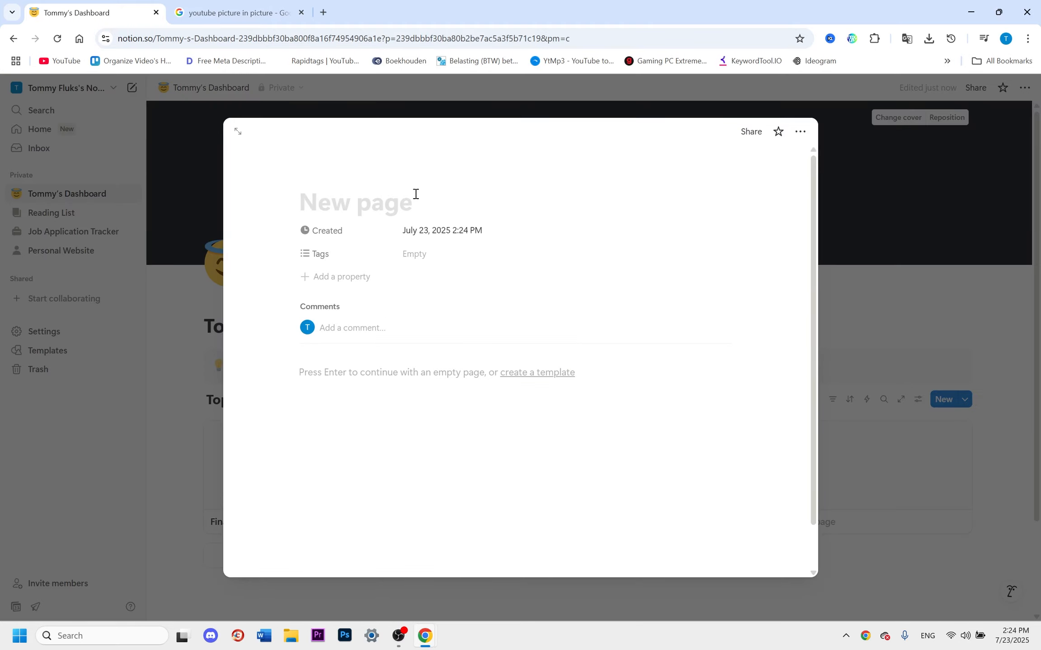
pyautogui.write('Software')
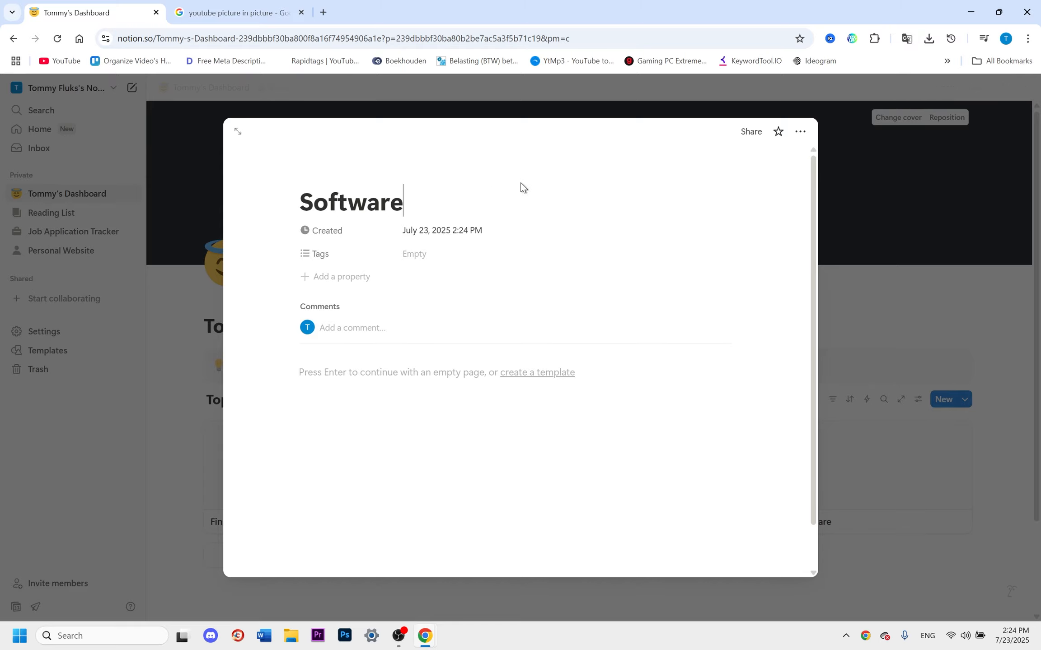
pyautogui.press('Escape')
# Add a to-do item in the body of the Finance page reading "Finance video about Jeff bezos:".
pyautogui.scroll(-3, 757, 377)
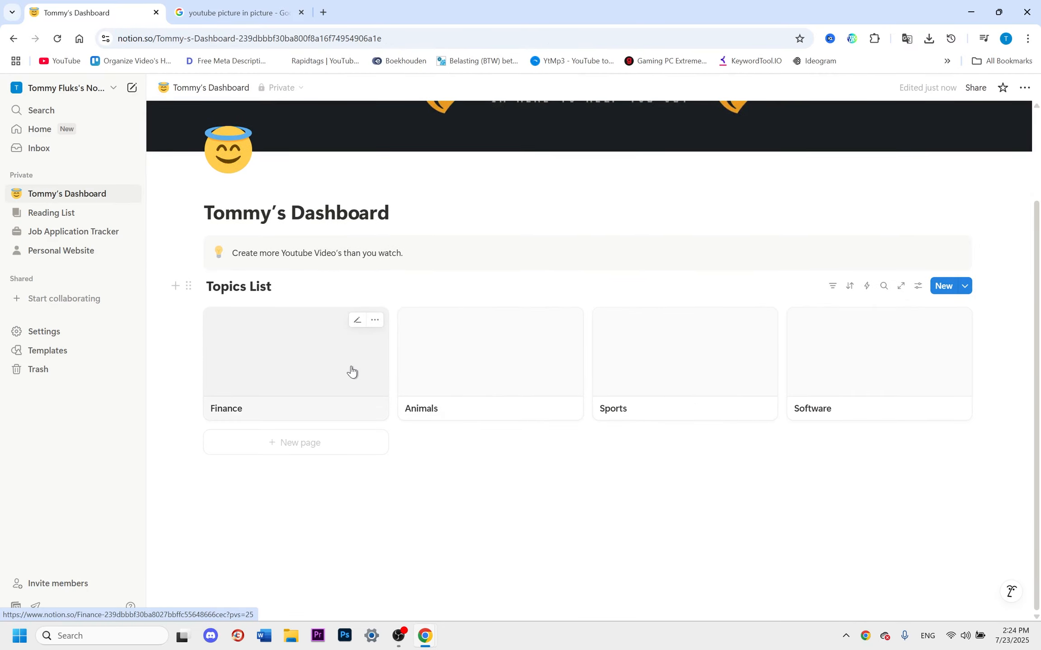
pyautogui.scroll(3, 351, 368)
pyautogui.scroll(-3, 338, 383)
pyautogui.click(289, 372)
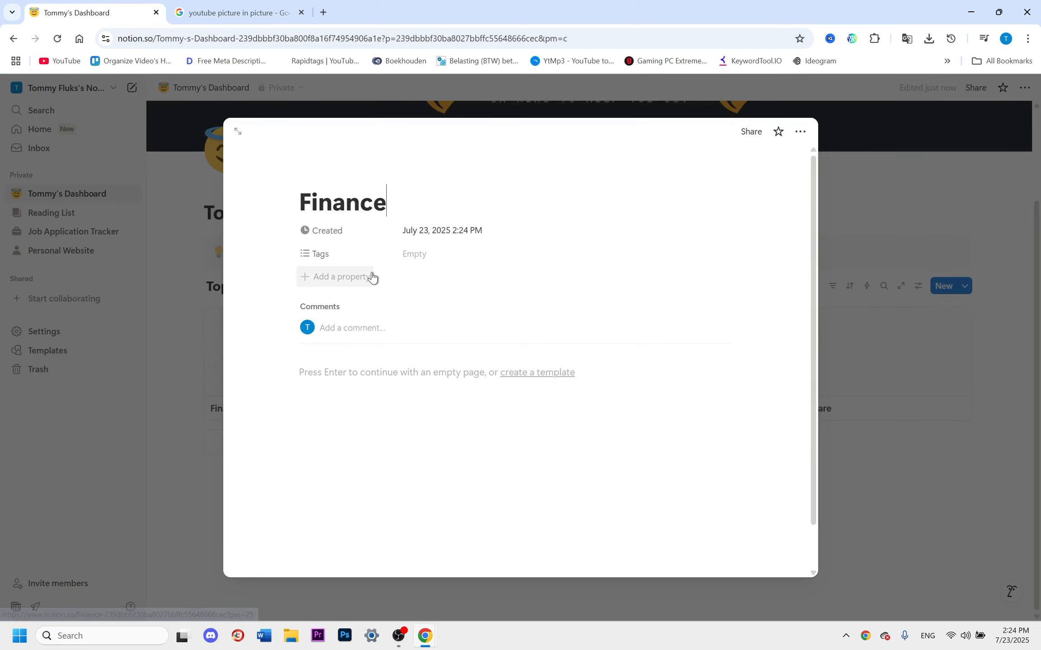
pyautogui.click(327, 372)
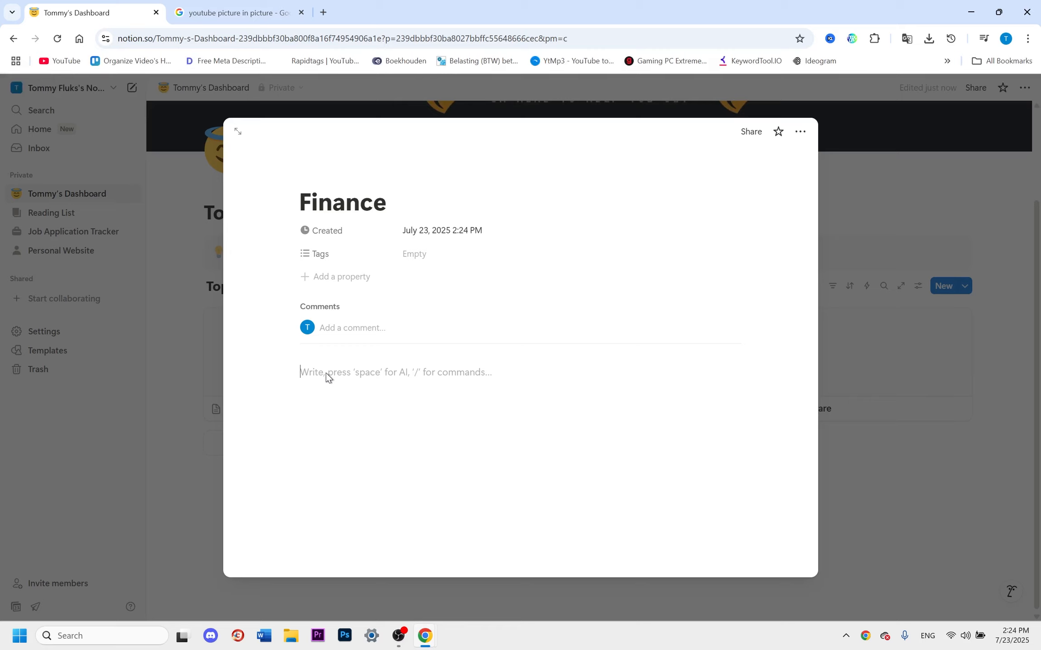
pyautogui.write('/')
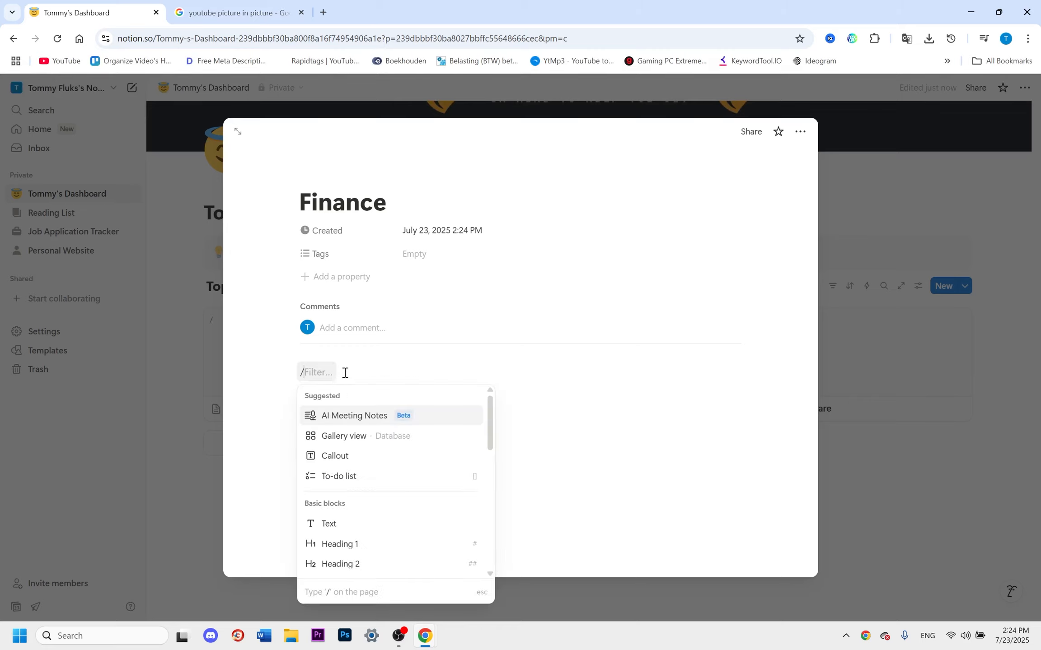
pyautogui.click(357, 474)
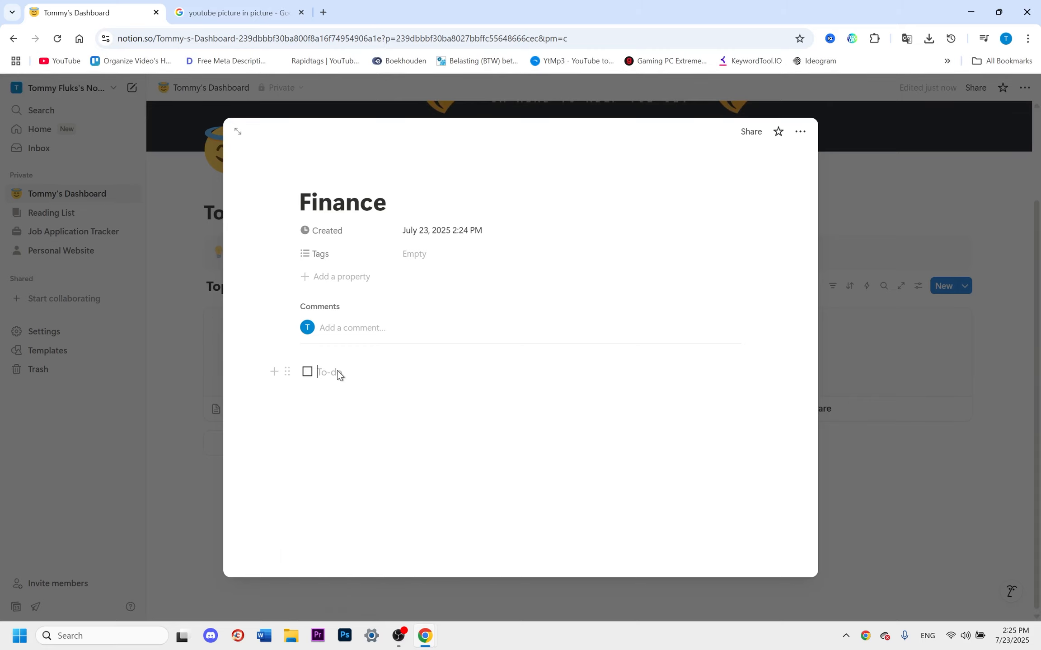
pyautogui.write('F')
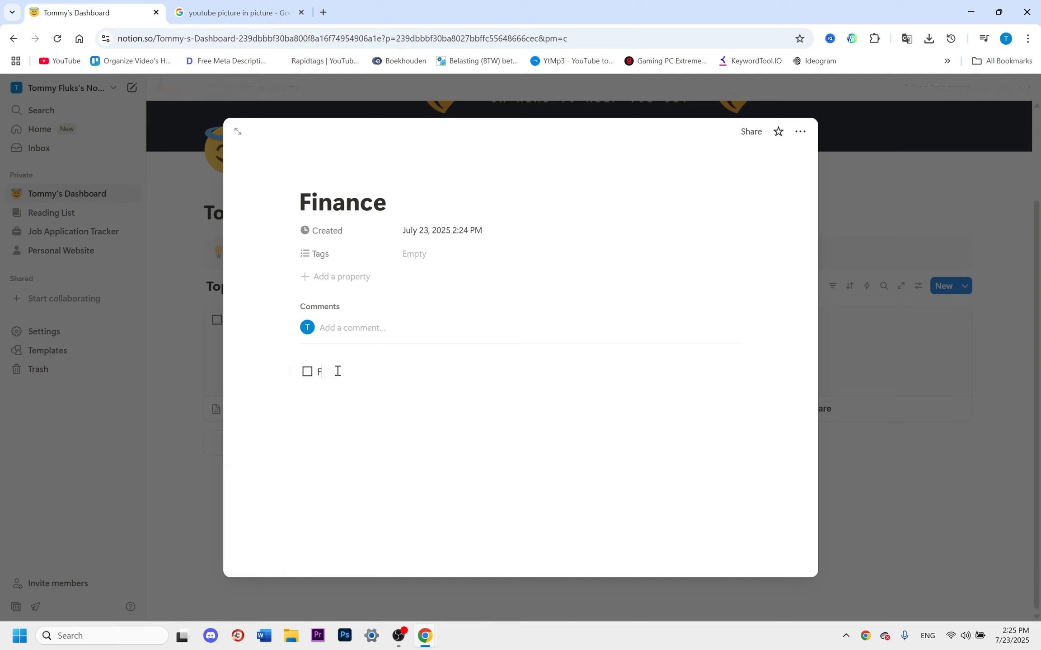
pyautogui.write('inance video about Jeff bezos:')
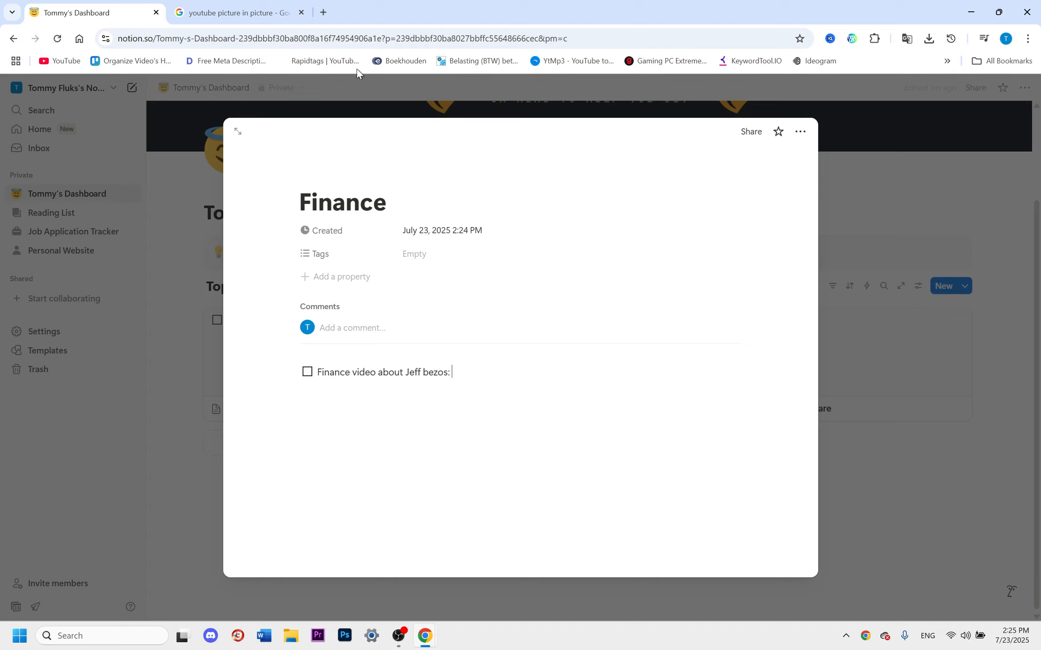
# Copy the YouTube home page address from a new browser tab, paste it after the to-do text, and return to the dashboard.
pyautogui.click(323, 12)
pyautogui.click(59, 61)
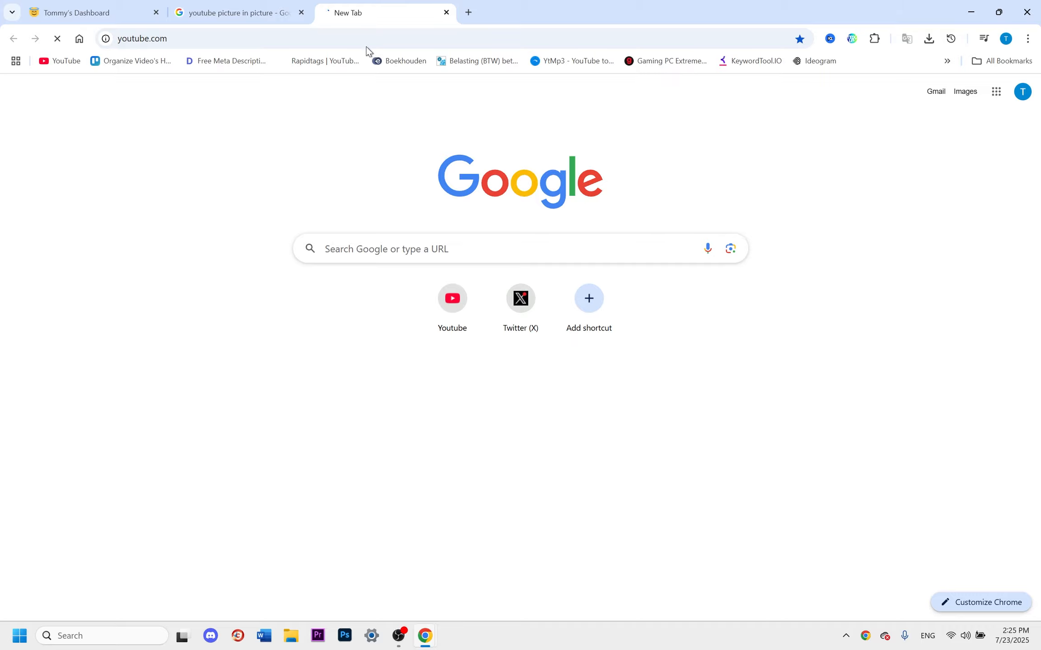
pyautogui.click(244, 40)
pyautogui.hotkey('ctrl', 'c')
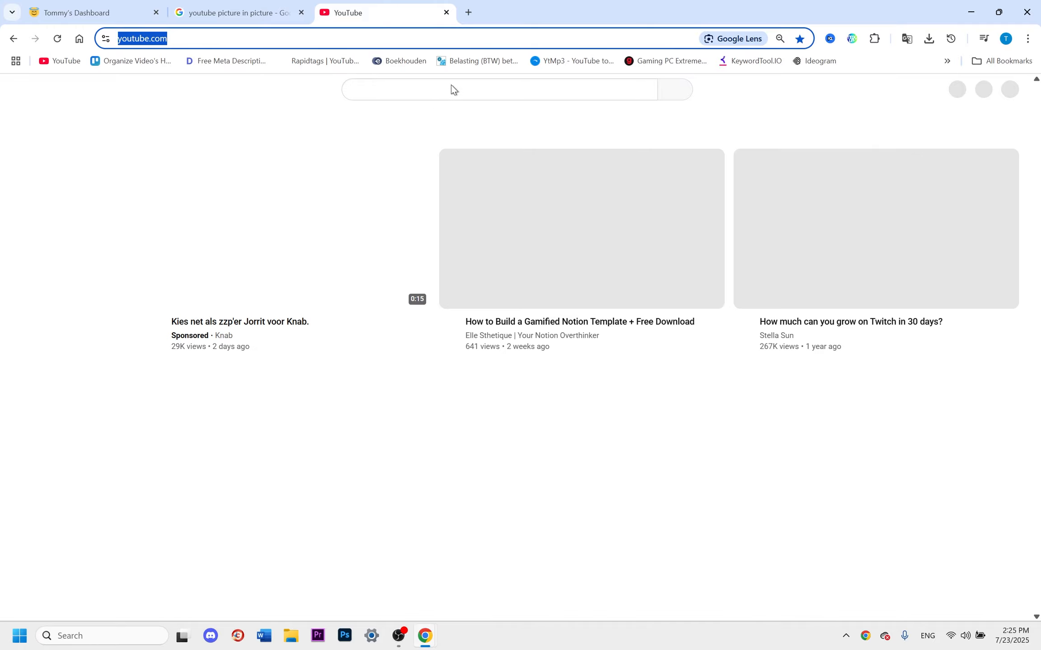
pyautogui.click(79, 9)
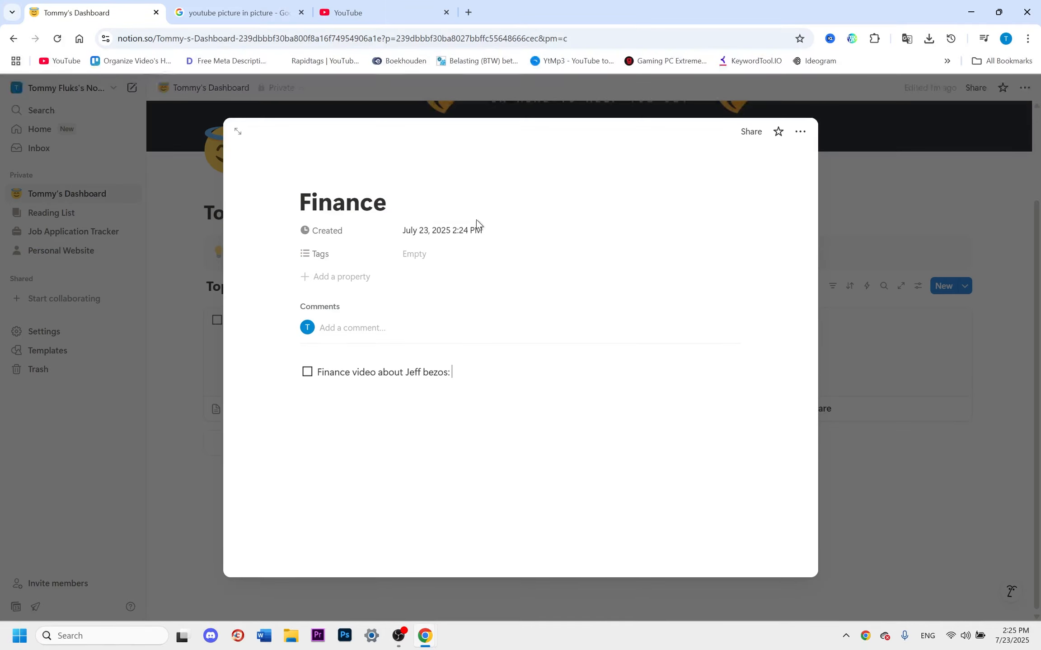
pyautogui.hotkey('ctrl', 'v')
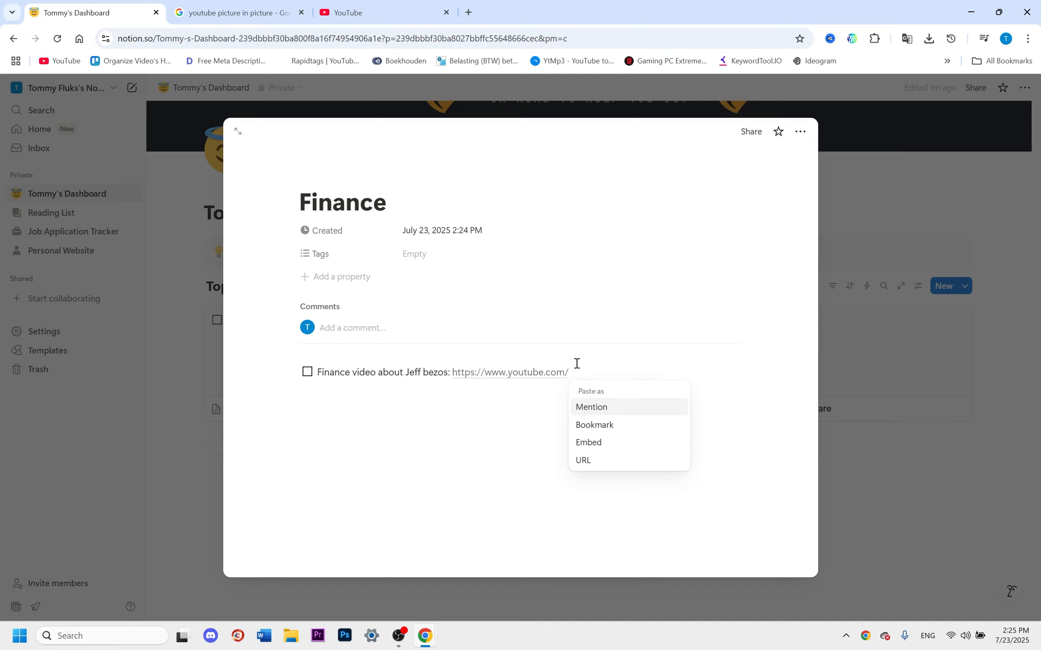
pyautogui.click(733, 428)
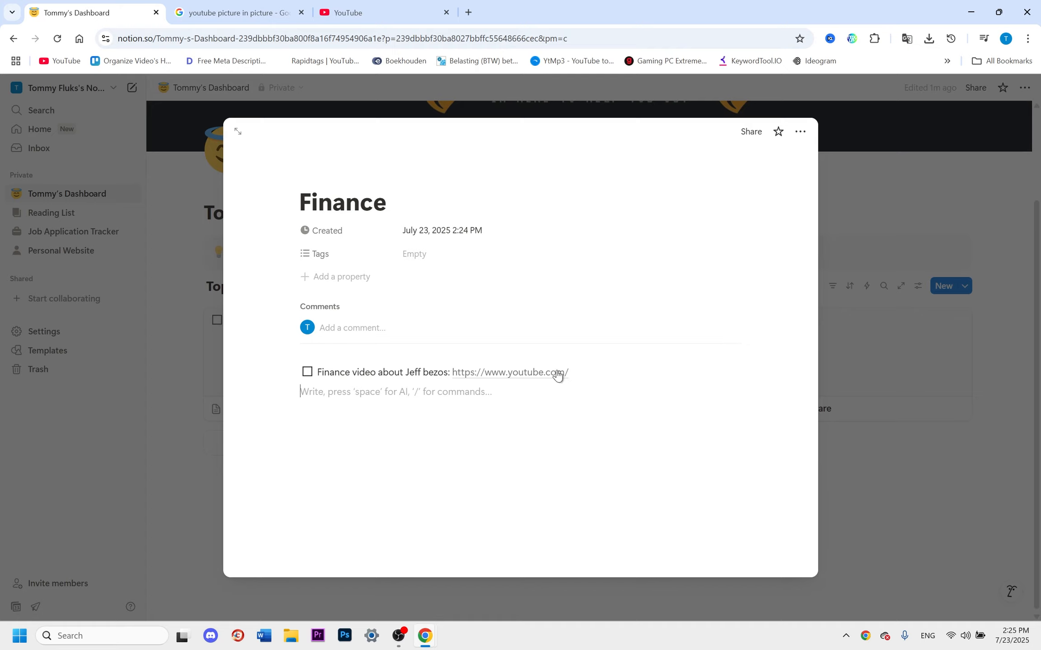
pyautogui.click(820, 391)
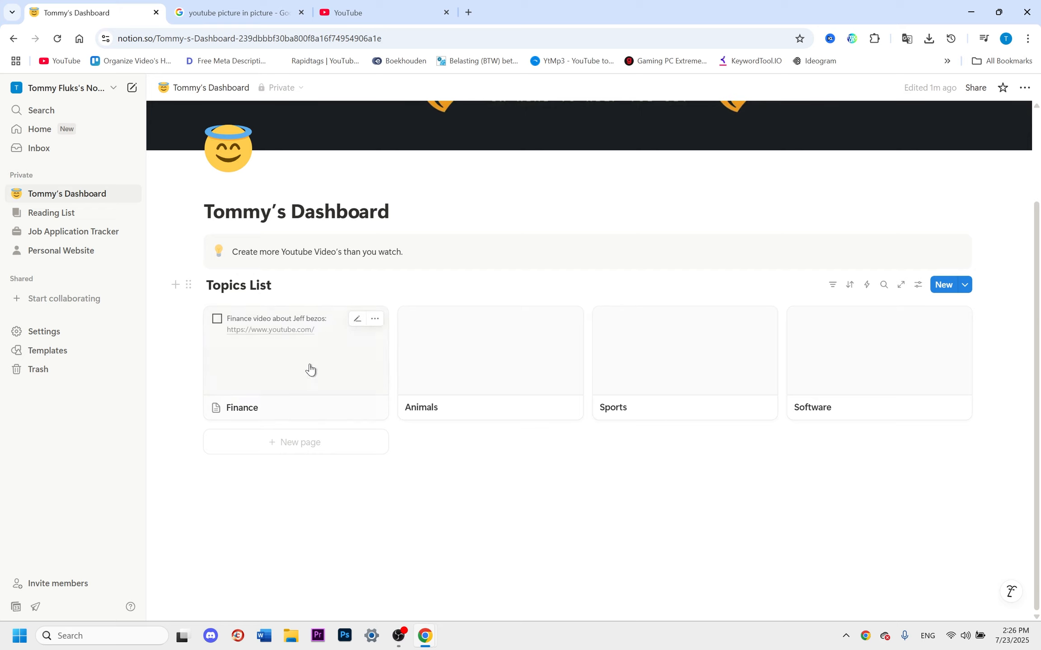
pyautogui.click(437, 476)
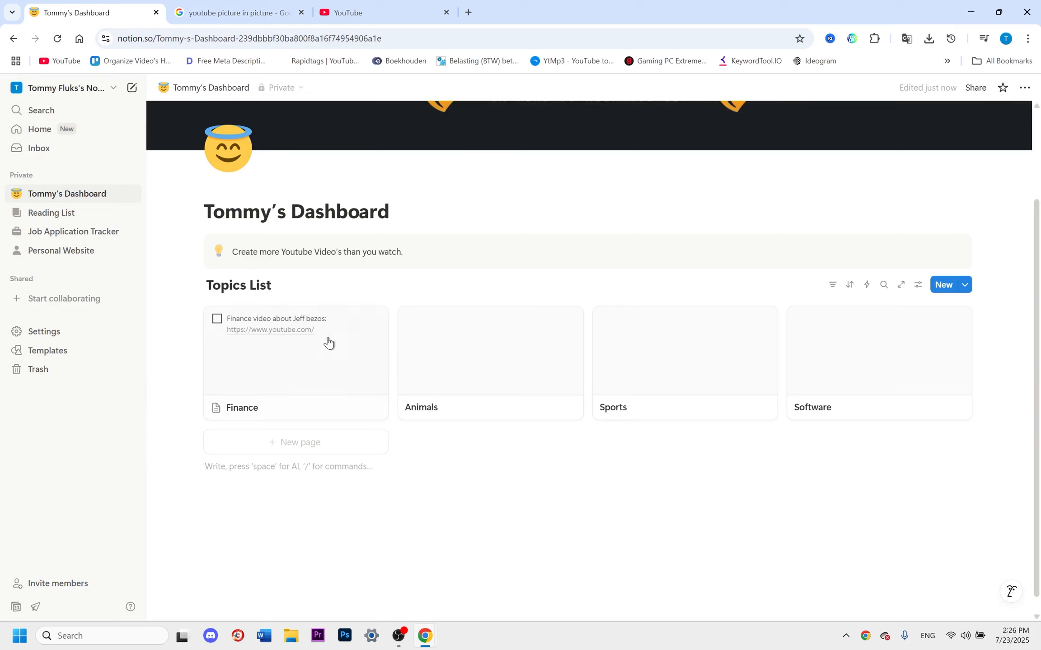
pyautogui.click(420, 204)
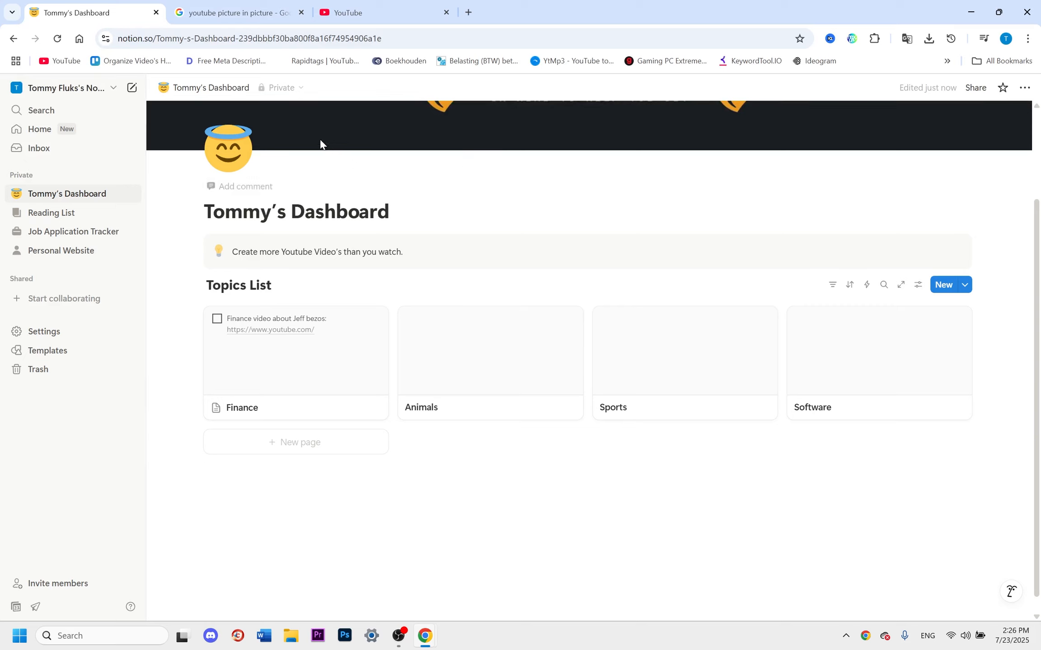
# Switch to the Google Images results and copy the enlarged YouTube full-color icon image from Wikipedia.
pyautogui.hotkey('ctrl', 'Tab')
pyautogui.scroll(3, 202, 209)
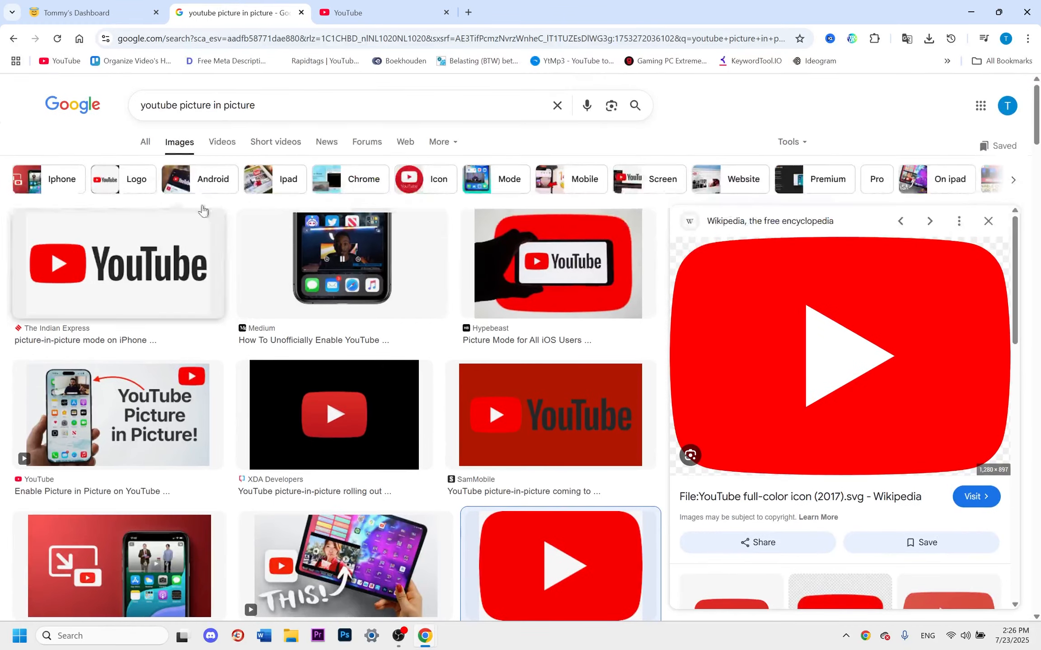
pyautogui.click(253, 115)
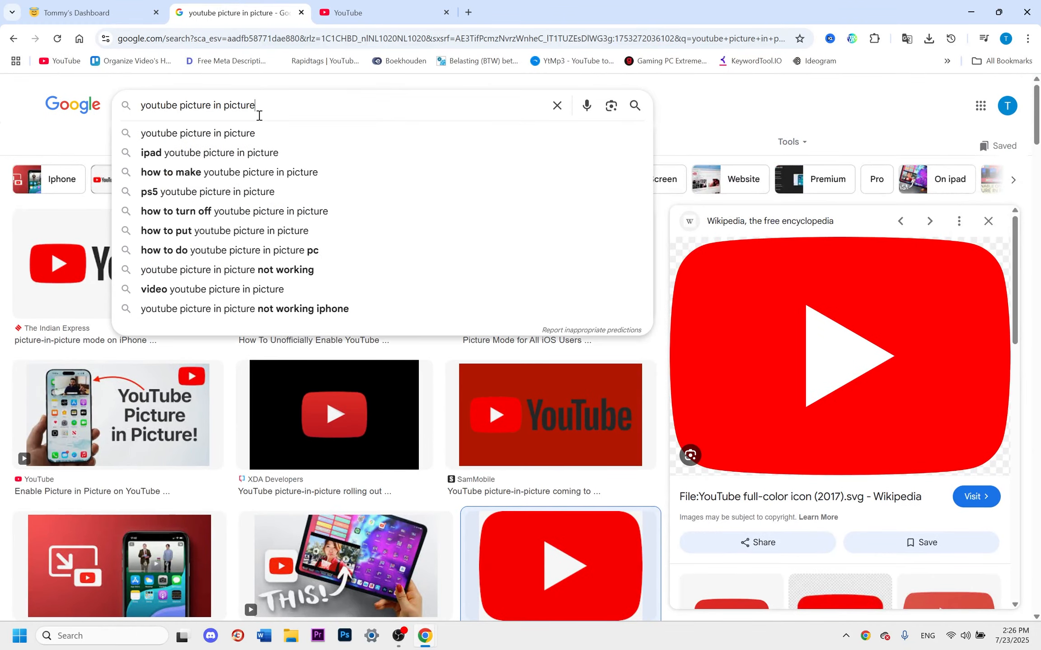
pyautogui.rightClick(807, 379)
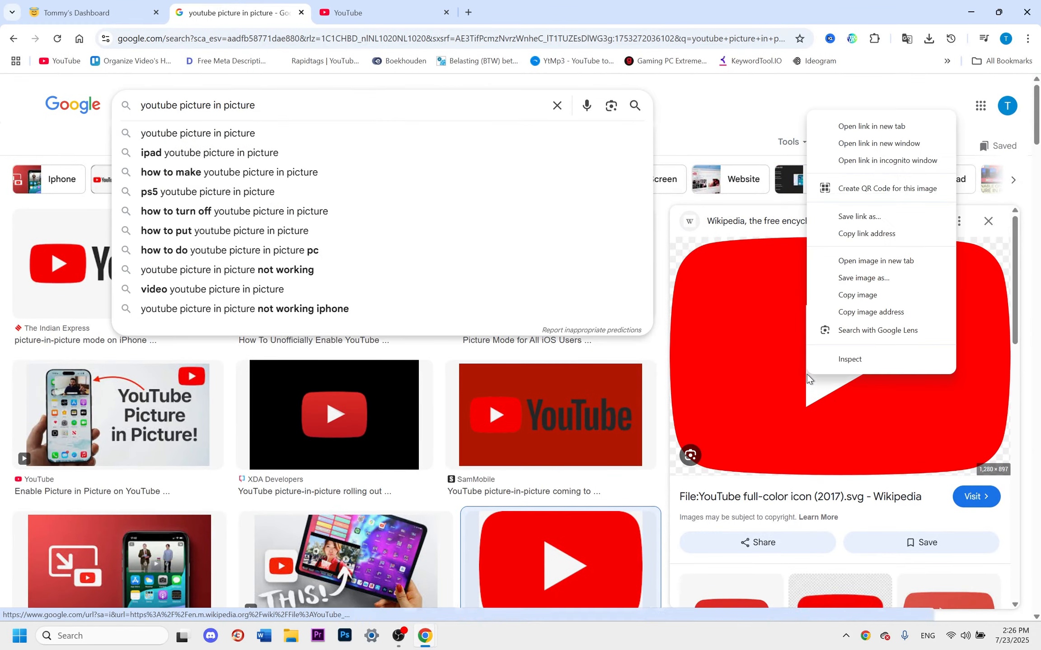
pyautogui.click(841, 295)
# Return to the dashboard, paste the copied YouTube image below the Topics List gallery, and shrink it to a small icon.
pyautogui.click(81, 11)
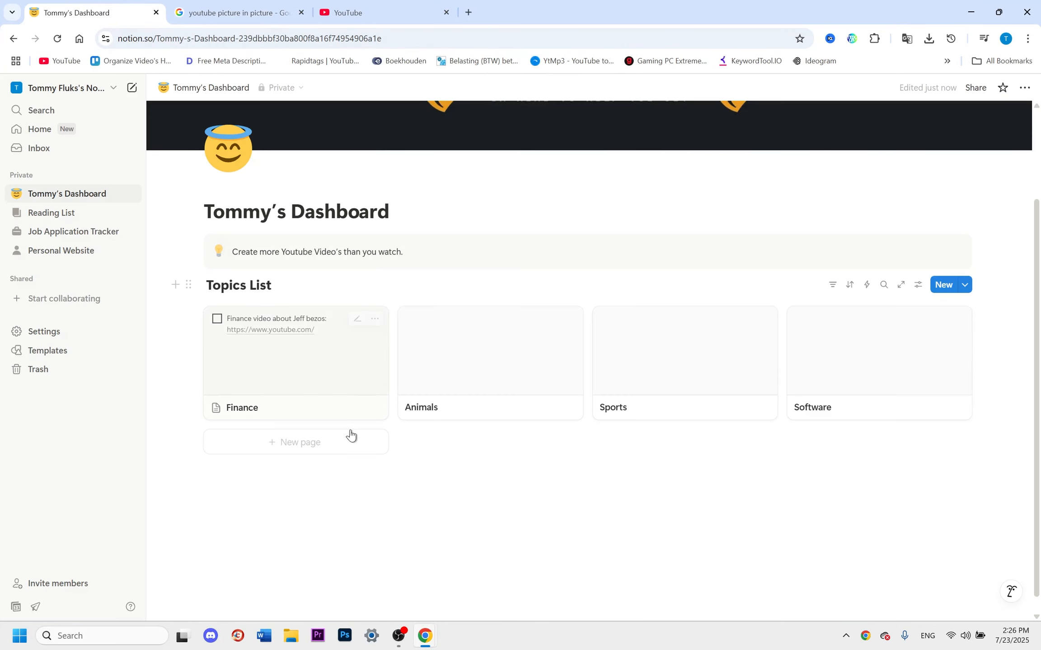
pyautogui.click(328, 494)
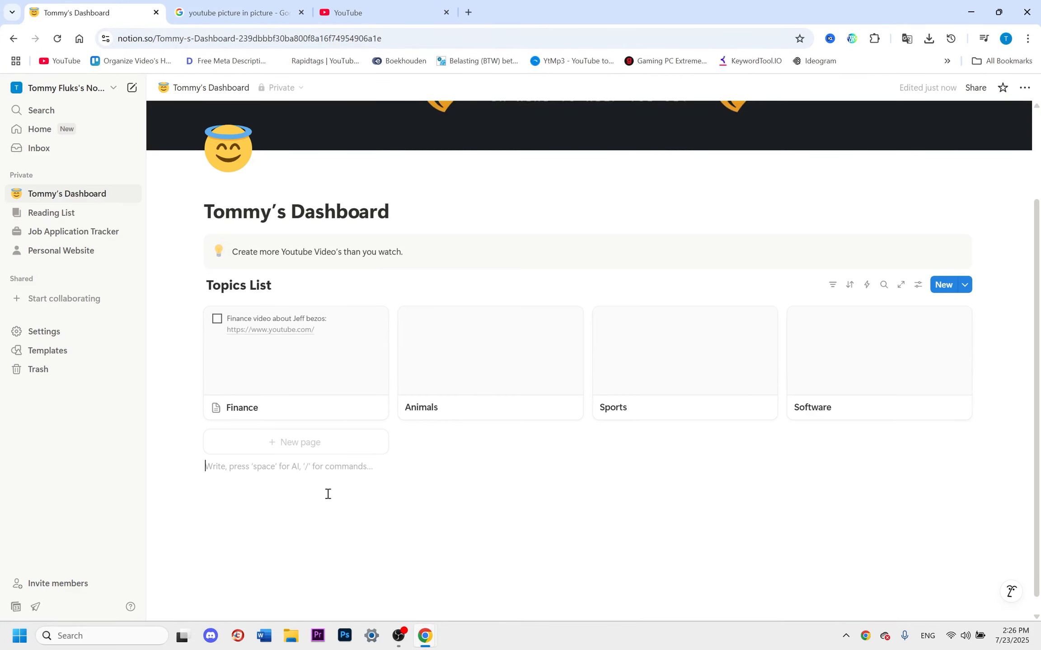
pyautogui.hotkey('ctrl', 'v')
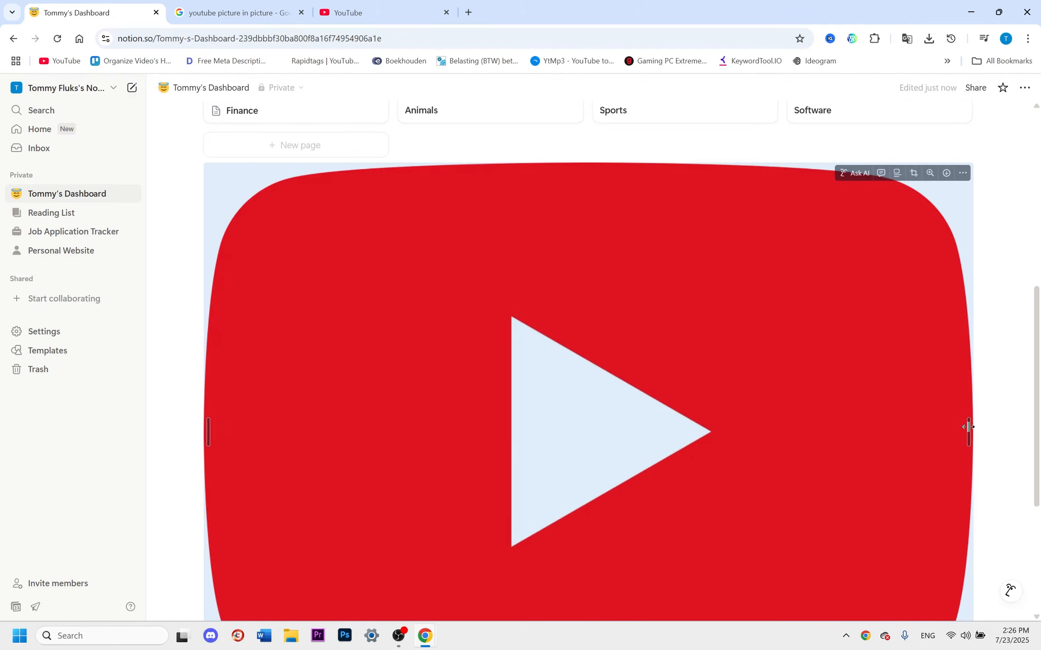
pyautogui.moveTo(967, 427); pyautogui.dragTo(648, 402)
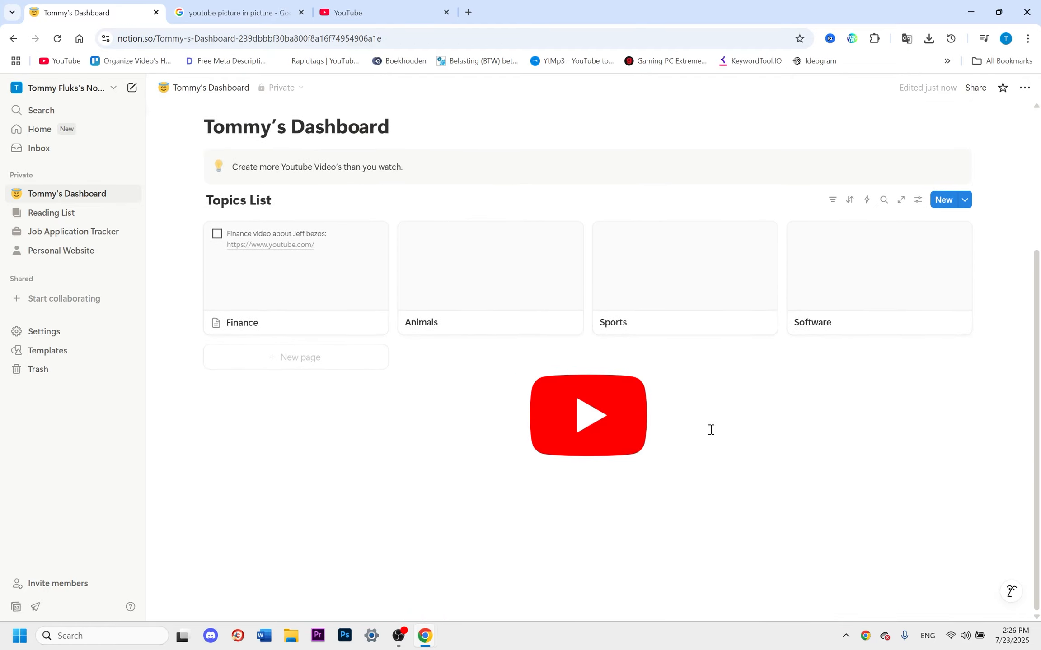
# Try to move the YouTube image to the left of the Finance card, and undo the move.
pyautogui.moveTo(580, 425); pyautogui.dragTo(176, 255)
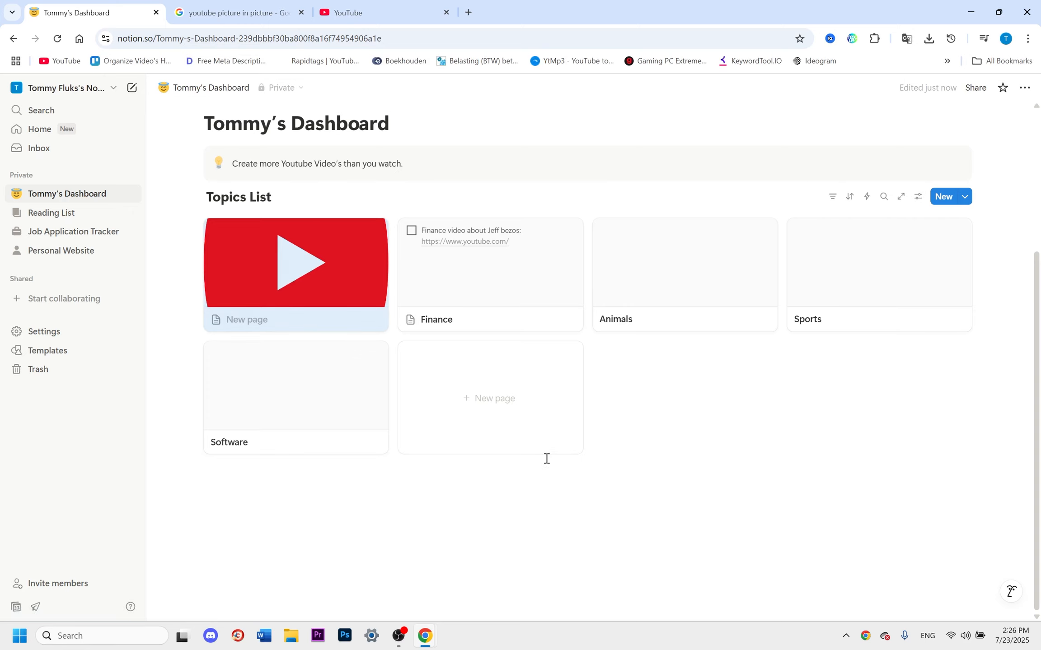
pyautogui.hotkey('ctrl', 'z')
pyautogui.click(457, 407)
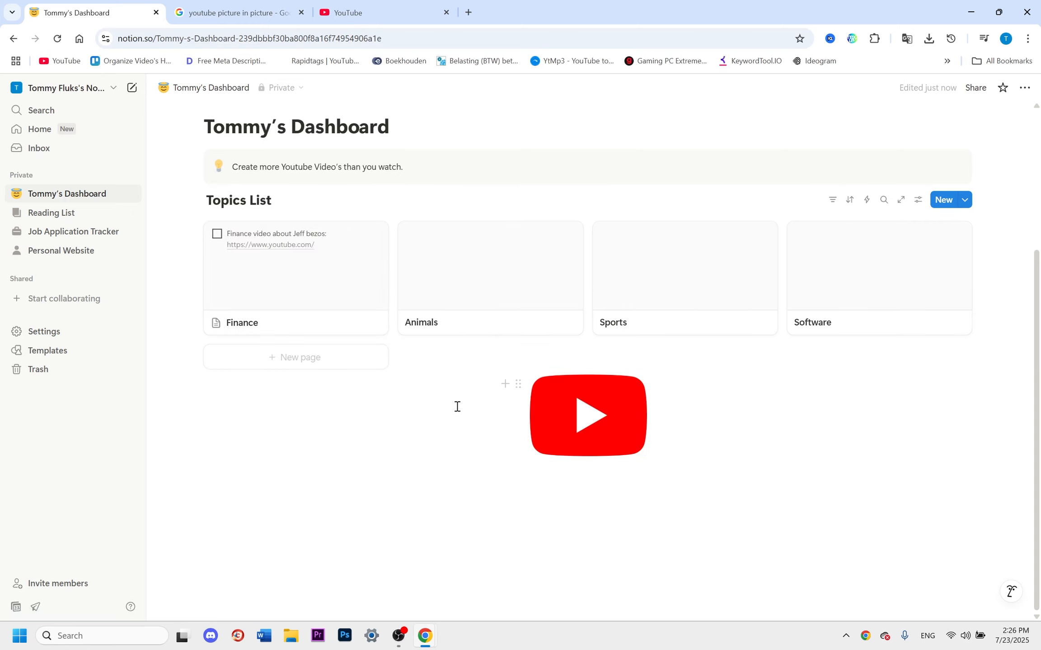
# Add a text line reading "TEST" below the YouTube image and move the image beside it as a left-hand column.
pyautogui.click(522, 484)
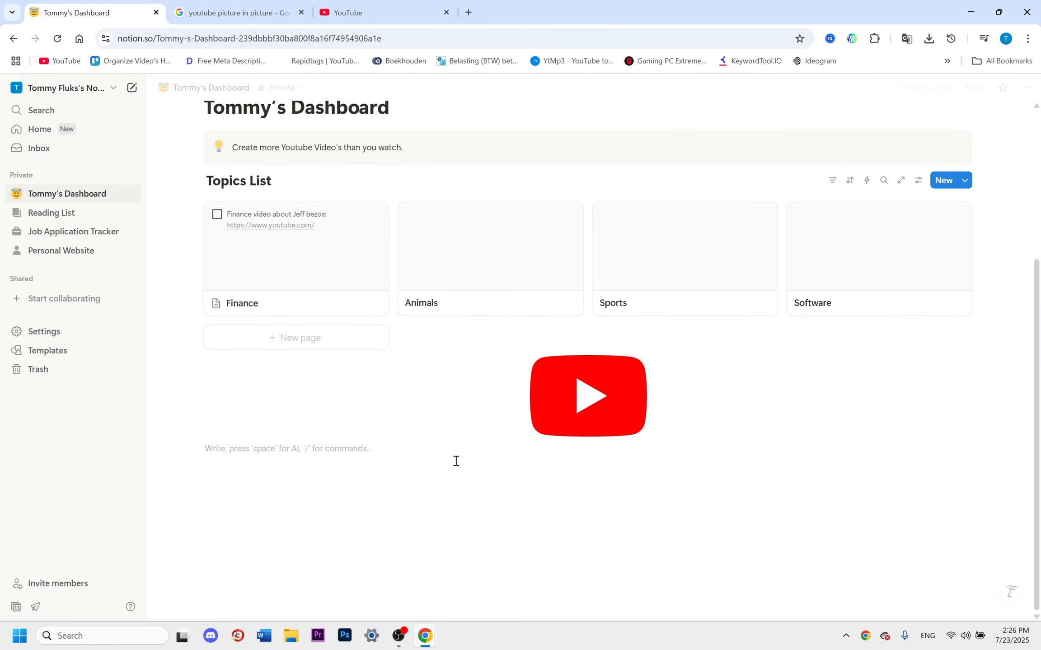
pyautogui.write('TEST')
pyautogui.press('Return')
pyautogui.click(583, 404)
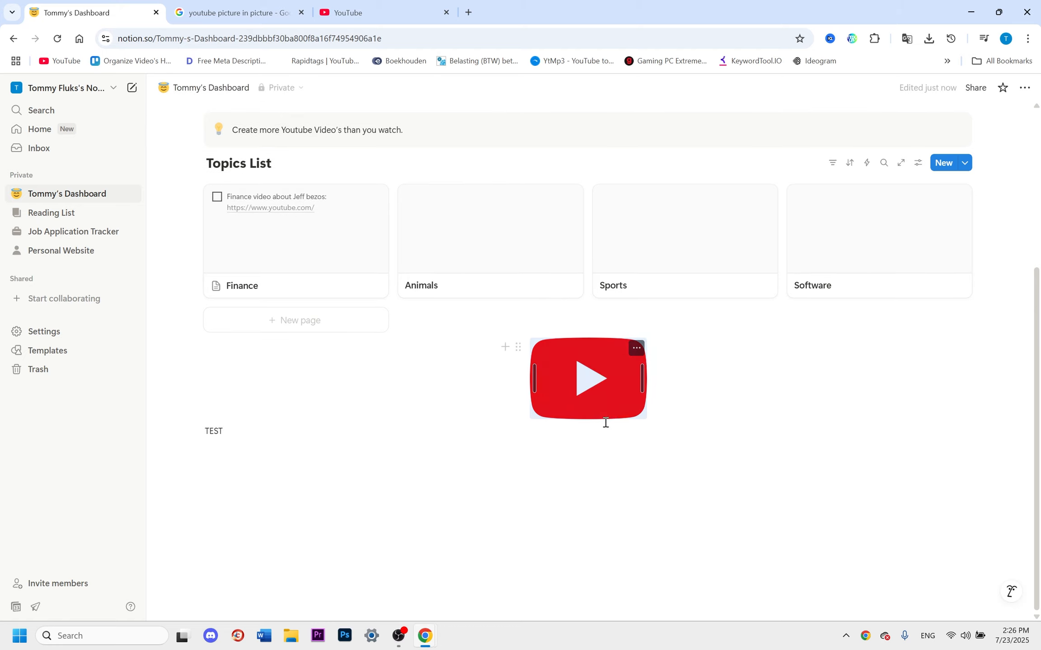
pyautogui.moveTo(578, 386); pyautogui.dragTo(167, 423)
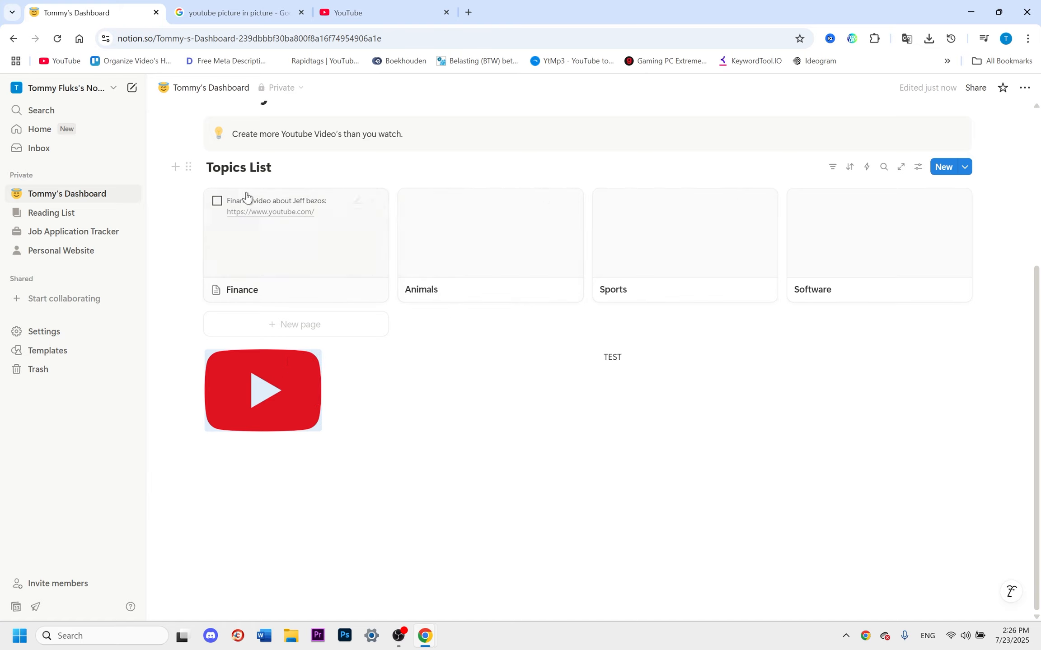
# Move the Topics List gallery into a new column to the right of the TEST text line.
pyautogui.click(406, 411)
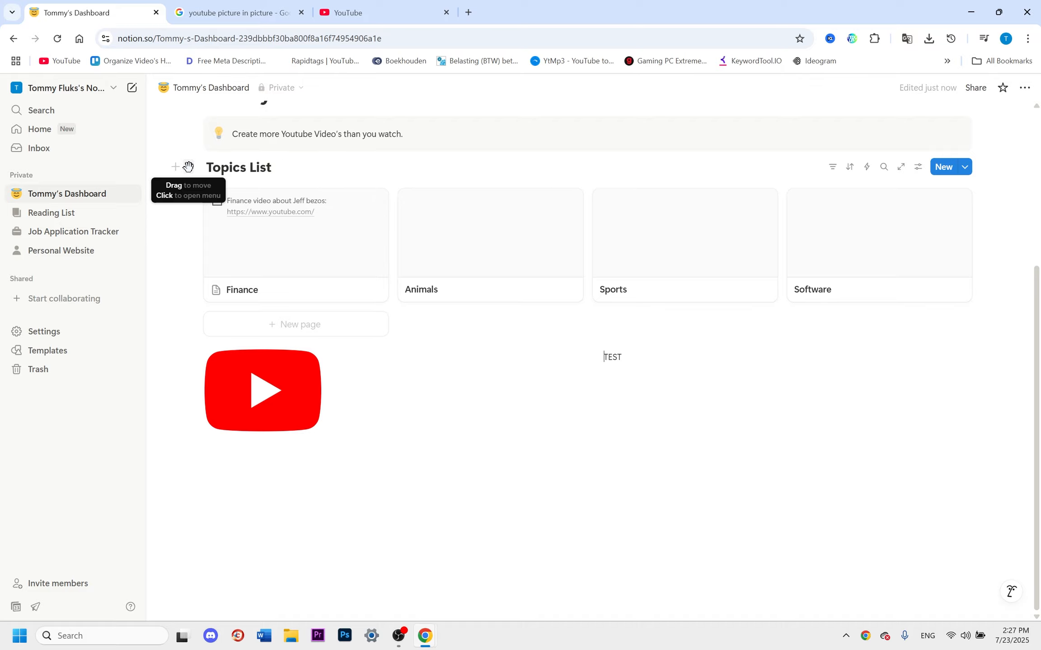
pyautogui.moveTo(190, 167); pyautogui.dragTo(978, 406)
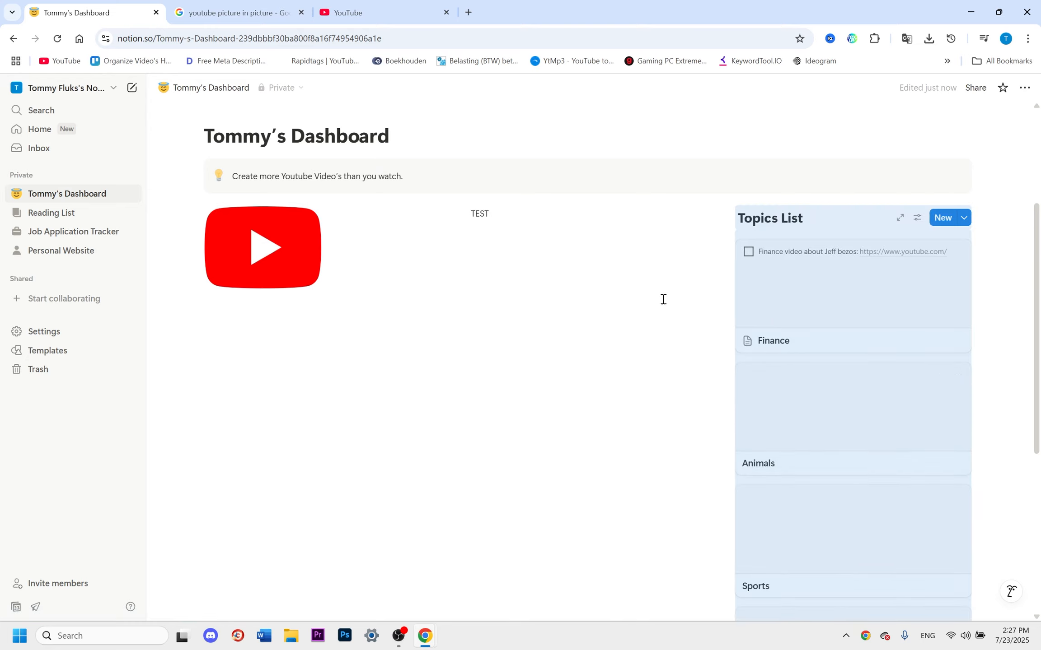
pyautogui.click(521, 221)
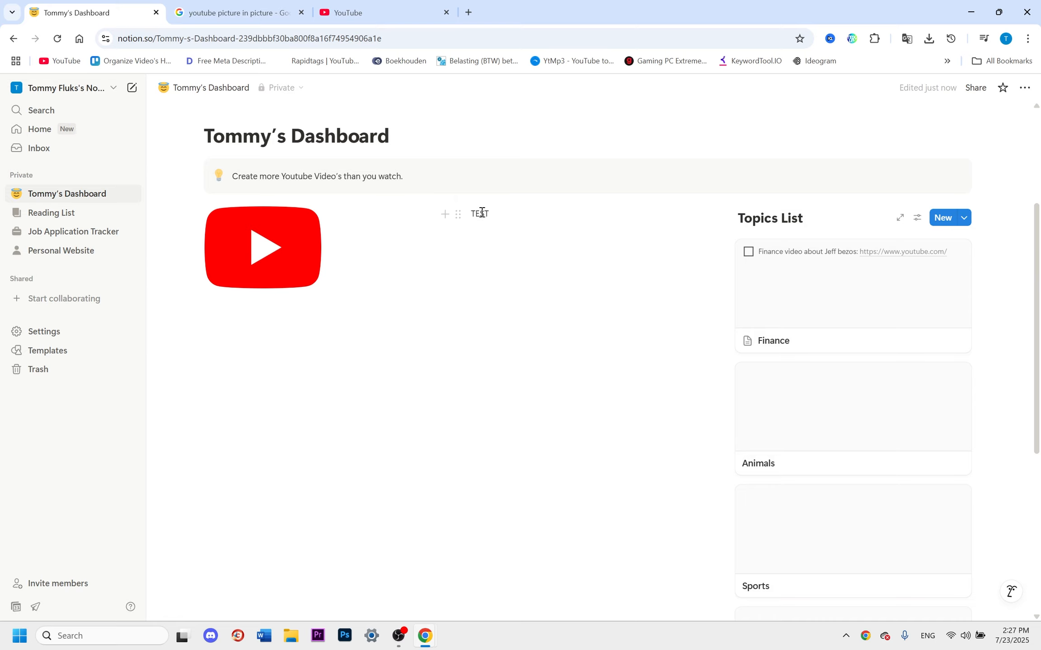
# Delete the TEST text block and enlarge the YouTube image to fill its column beside the Topics List.
pyautogui.click(458, 215)
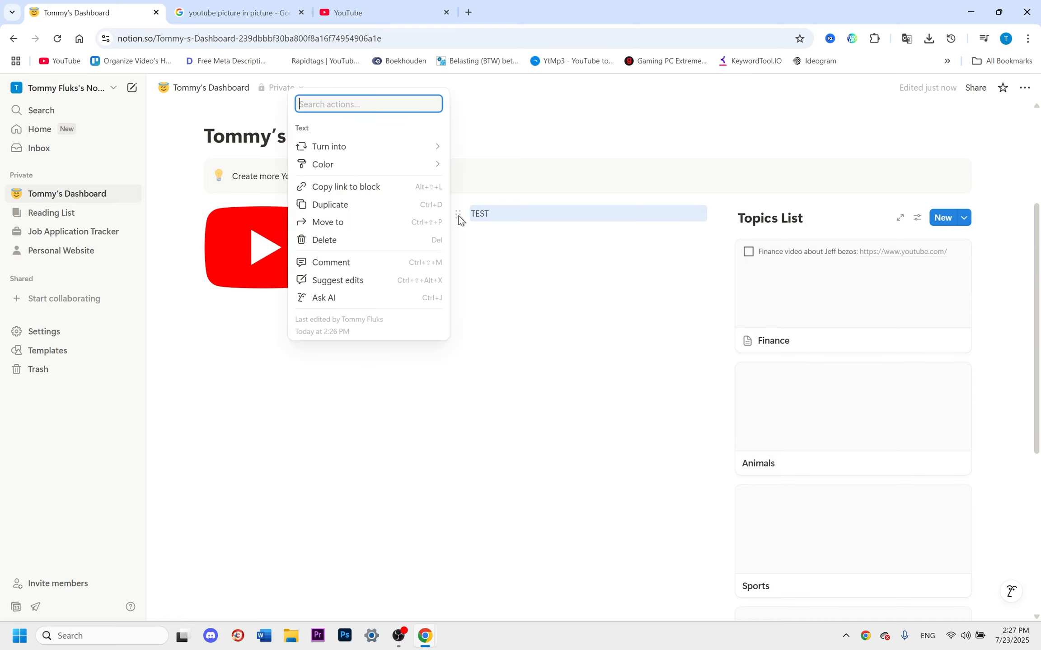
pyautogui.click(364, 237)
pyautogui.scroll(-1, 420, 318)
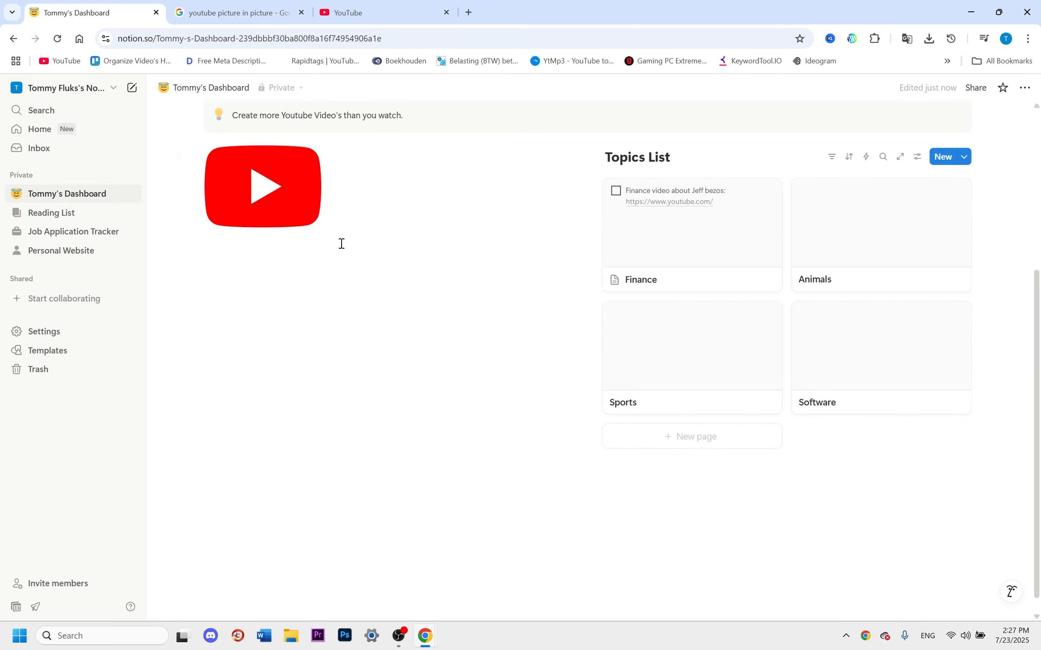
pyautogui.moveTo(322, 195); pyautogui.dragTo(551, 264)
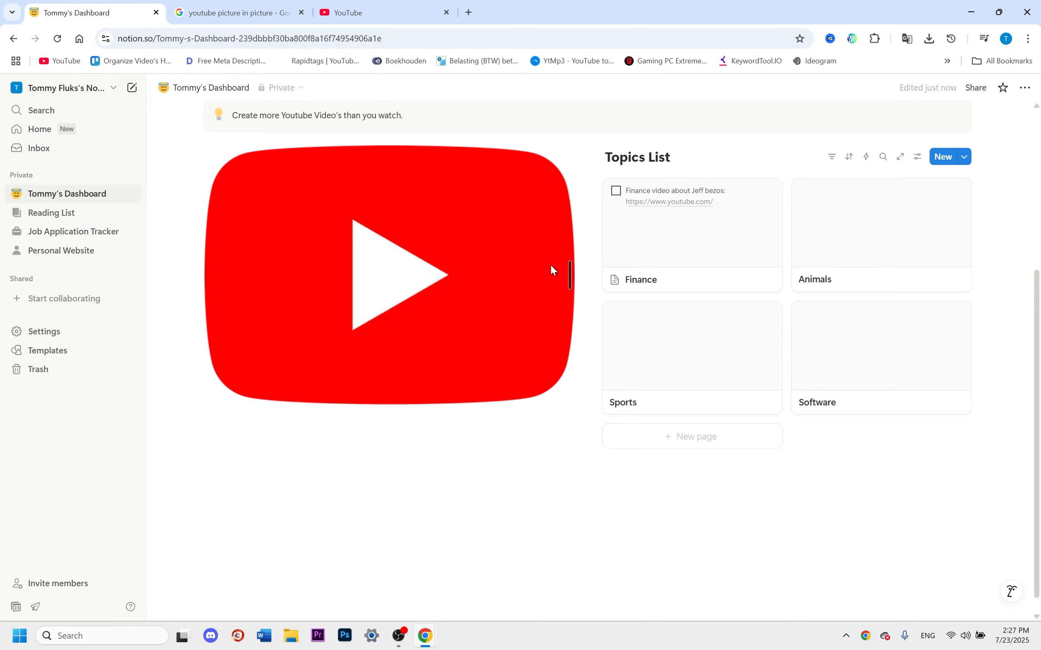
# Examine the dashboard from its cover and callout down to the YouTube image and Topics List columns.
pyautogui.scroll(3, 508, 433)
pyautogui.scroll(-1, 498, 380)
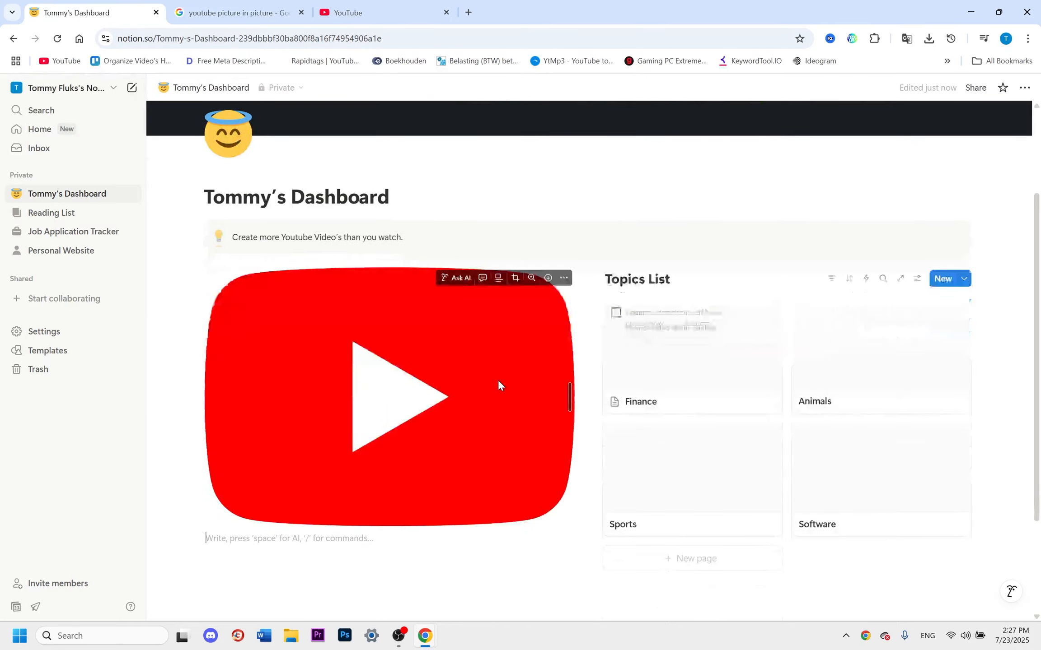
pyautogui.scroll(2, 424, 253)
pyautogui.scroll(-3, 447, 274)
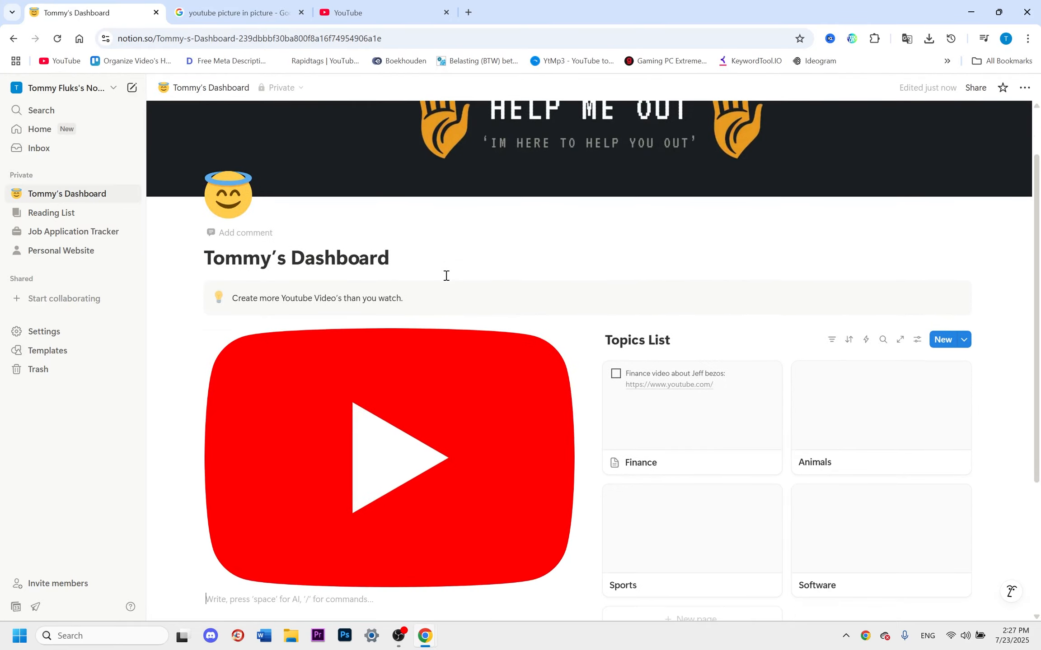
pyautogui.scroll(1, 442, 284)
pyautogui.click(432, 234)
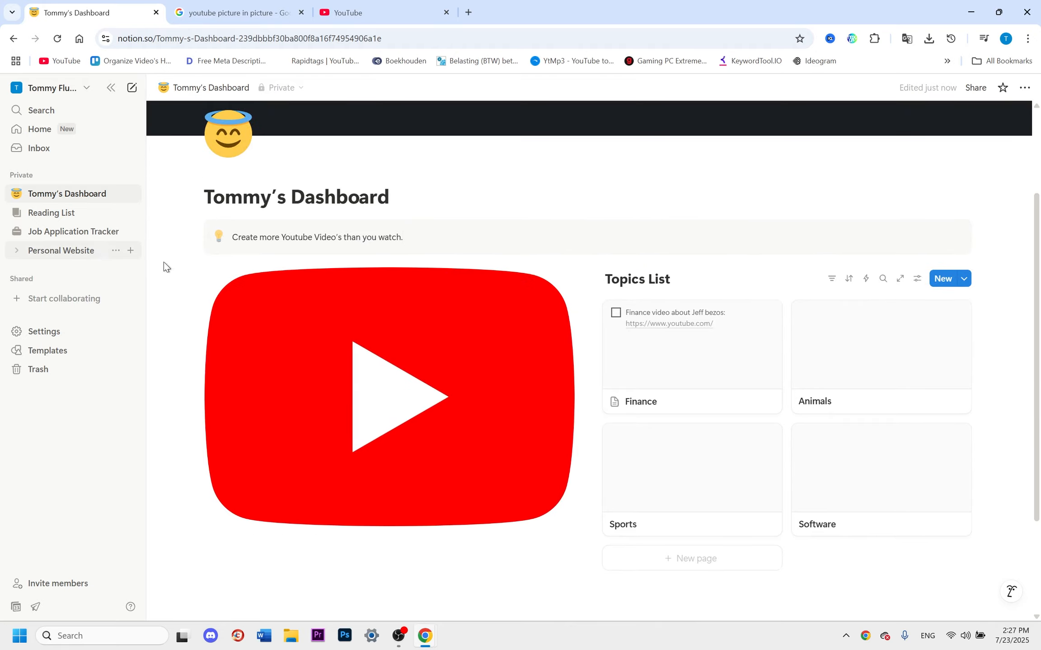
pyautogui.click(441, 399)
pyautogui.scroll(-3, 632, 278)
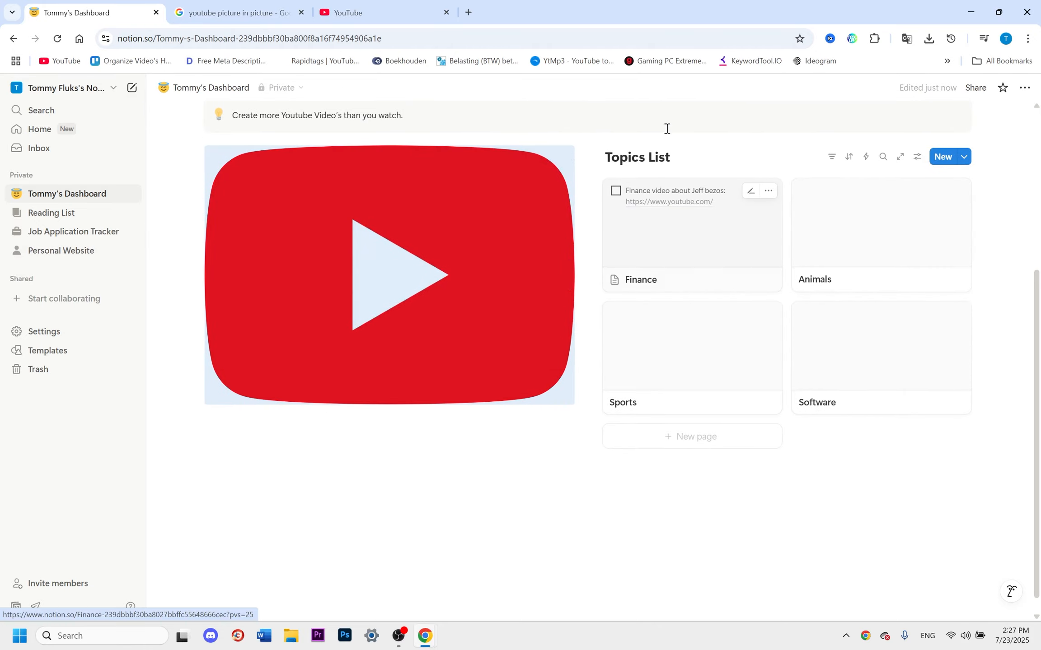
pyautogui.scroll(-1, 680, 264)
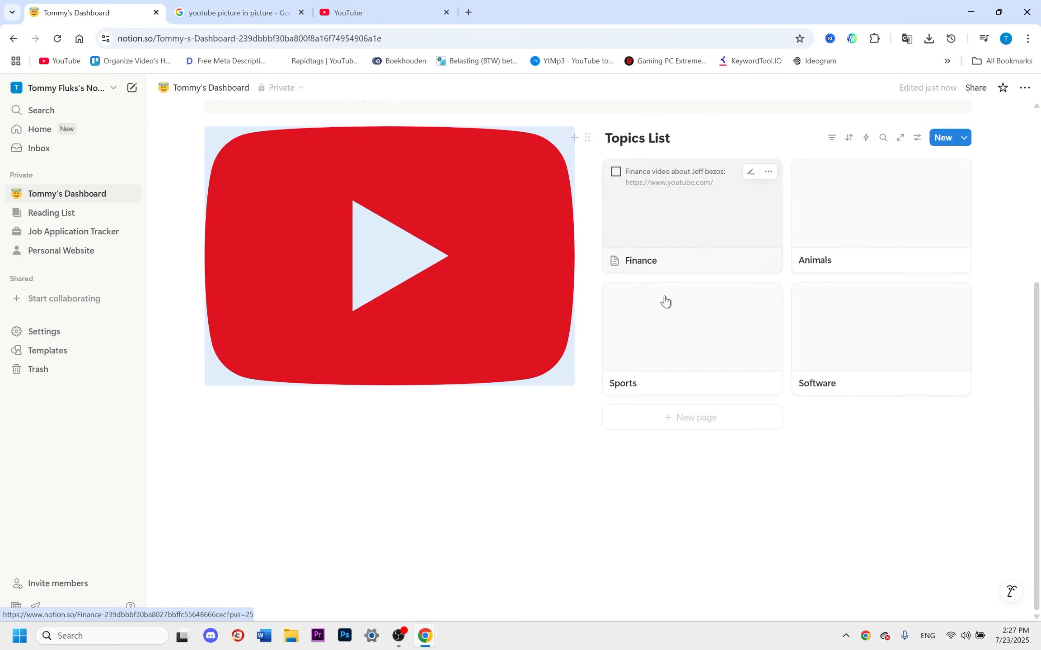
# Create an empty Heading 1 block below the YouTube image and Topics List columns.
pyautogui.click(445, 471)
pyautogui.write('#')
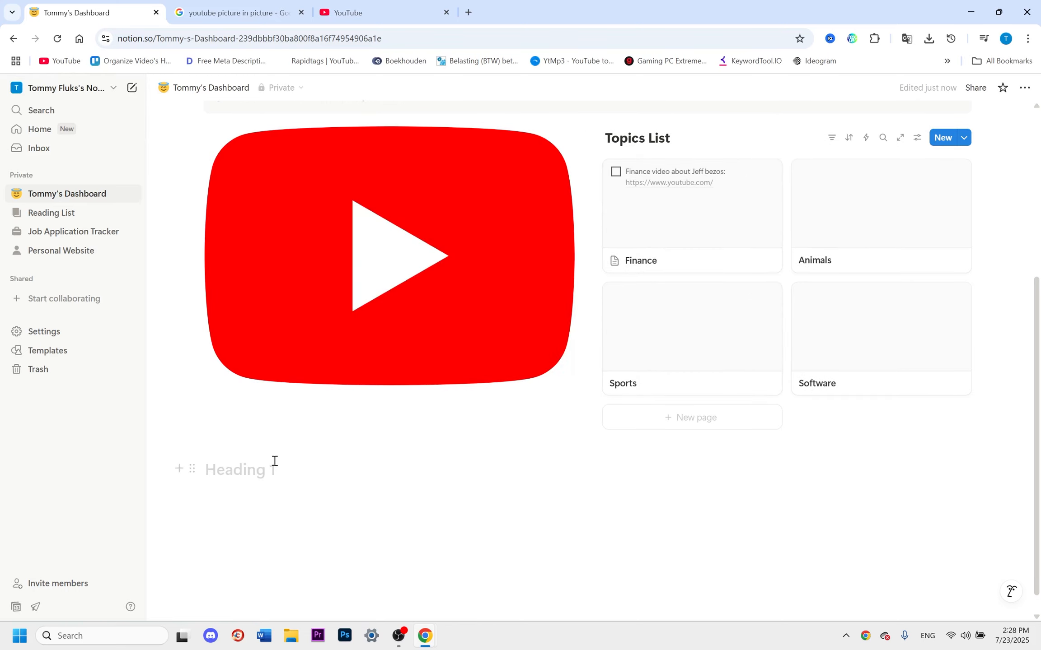
pyautogui.scroll(-1, 265, 466)
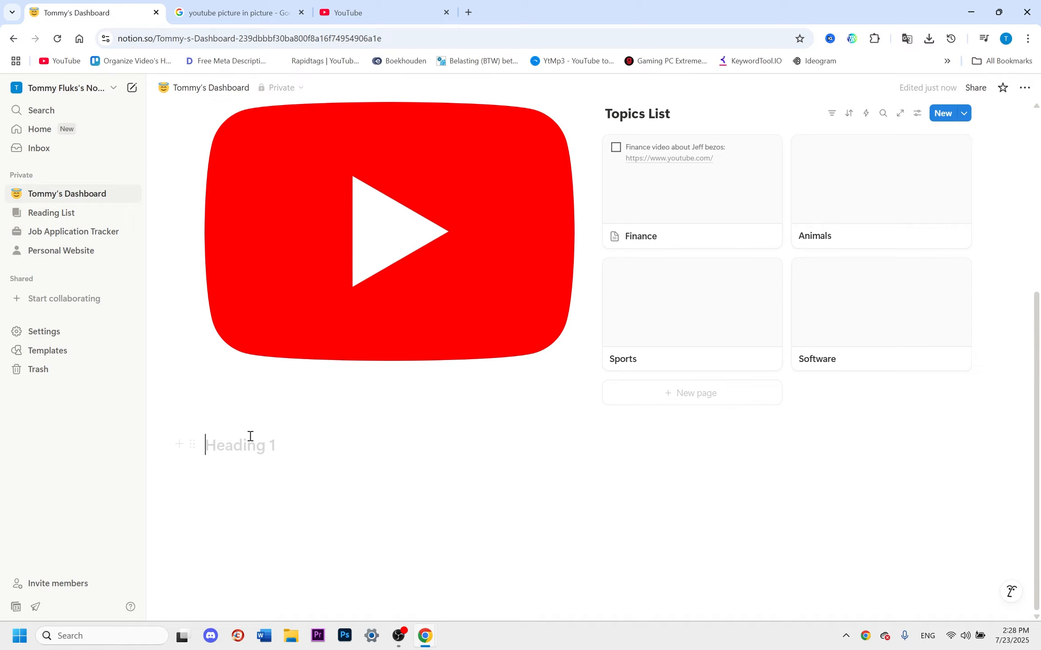
pyautogui.scroll(4, 523, 384)
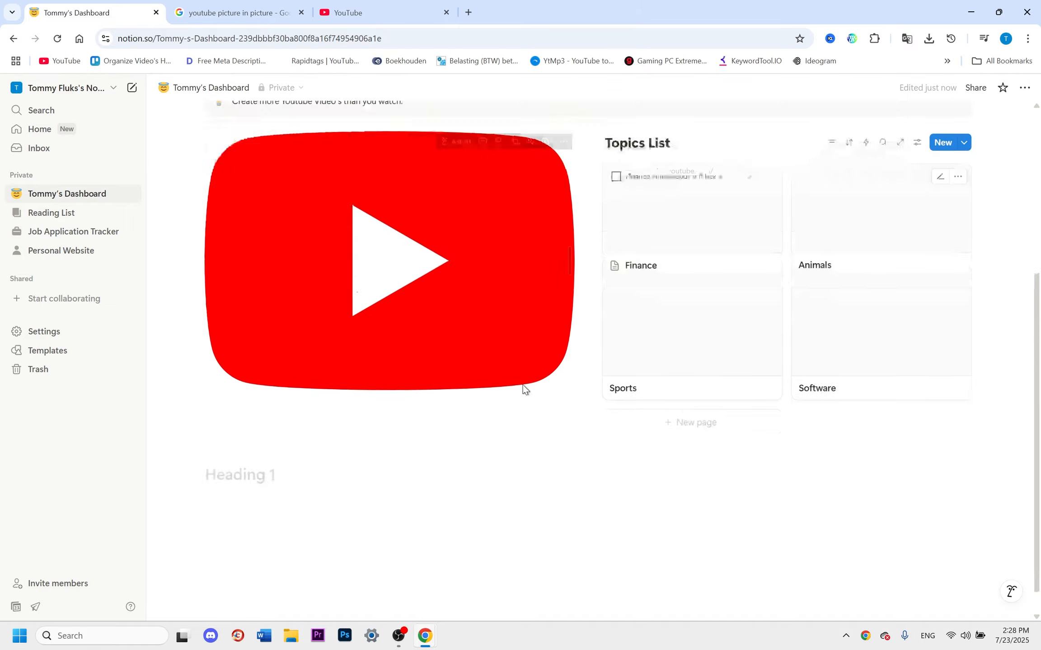
pyautogui.scroll(-5, 504, 412)
pyautogui.scroll(5, 702, 323)
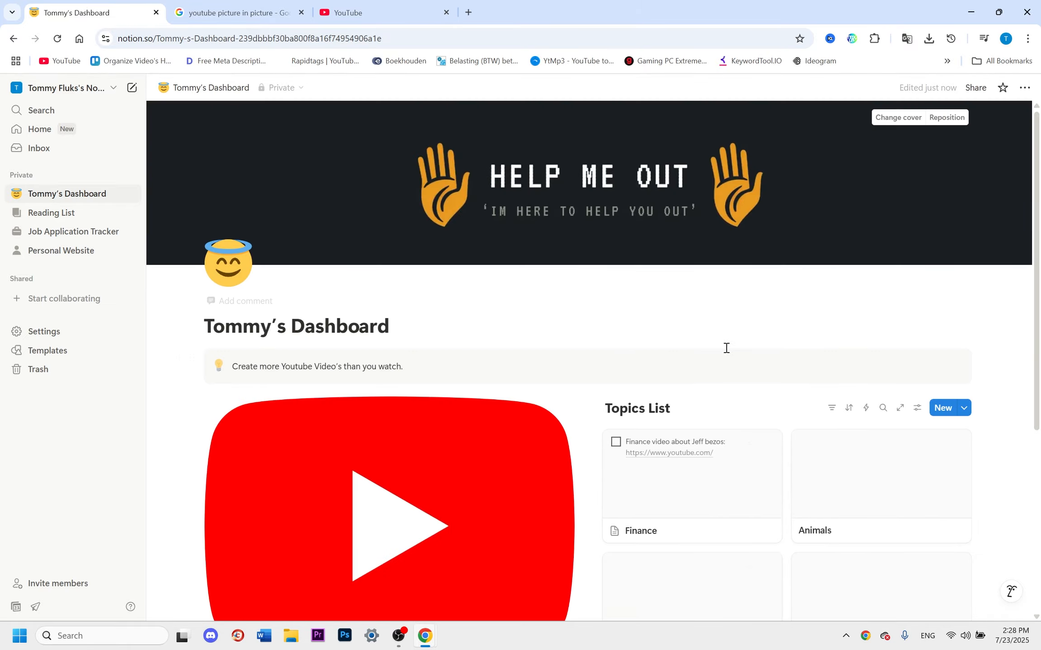
pyautogui.scroll(-5, 714, 342)
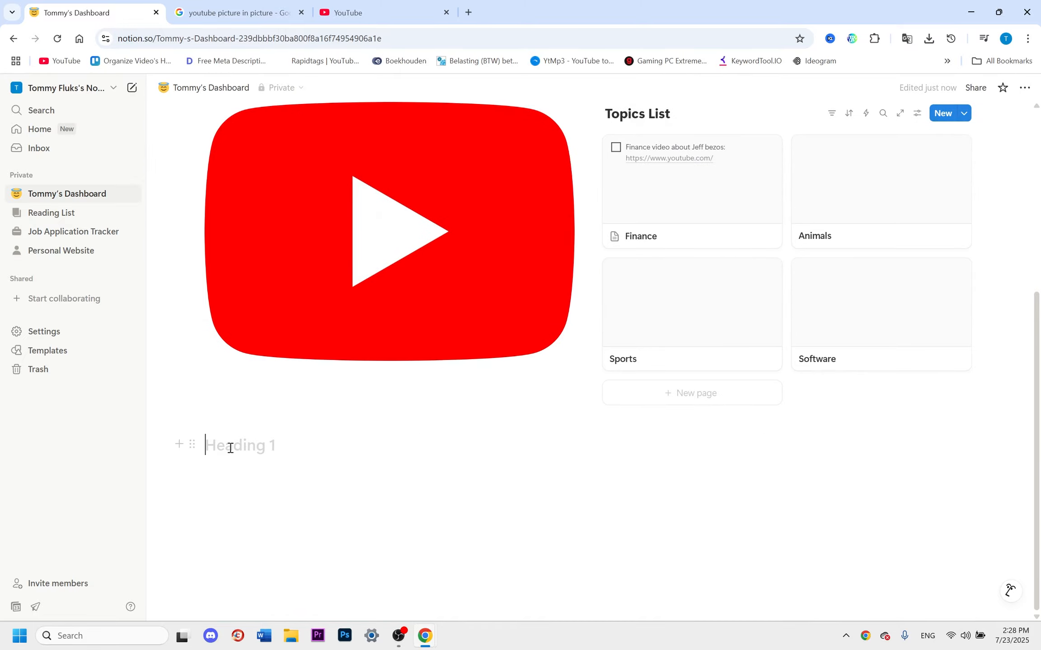
# Insert a second Heading 1 block from the block commands and title the first heading "Planning".
pyautogui.write('/heading')
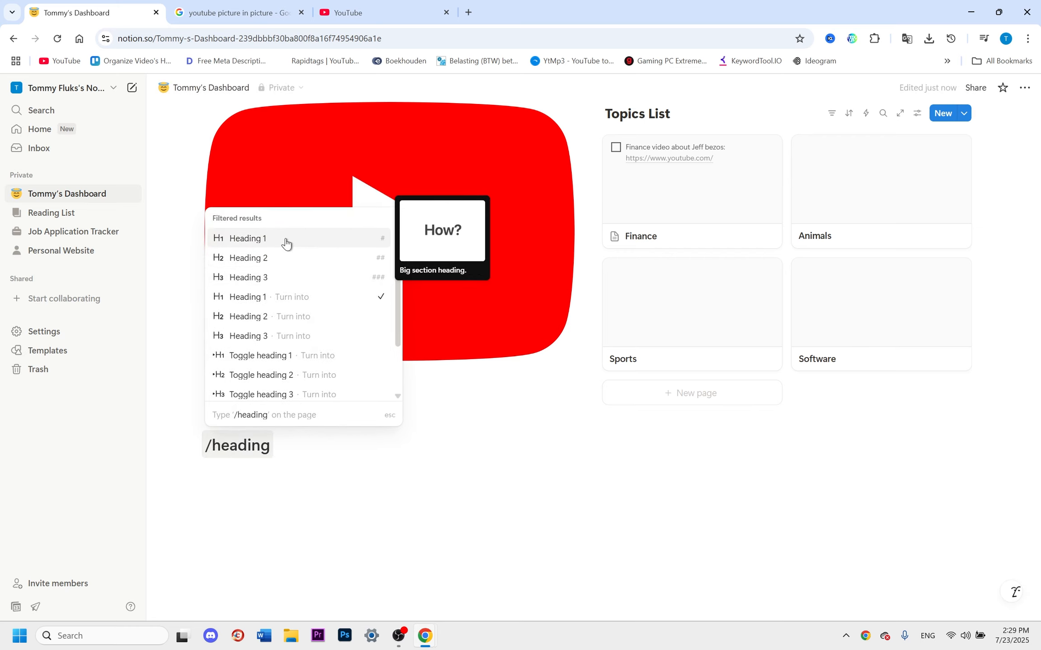
pyautogui.click(285, 243)
pyautogui.click(229, 451)
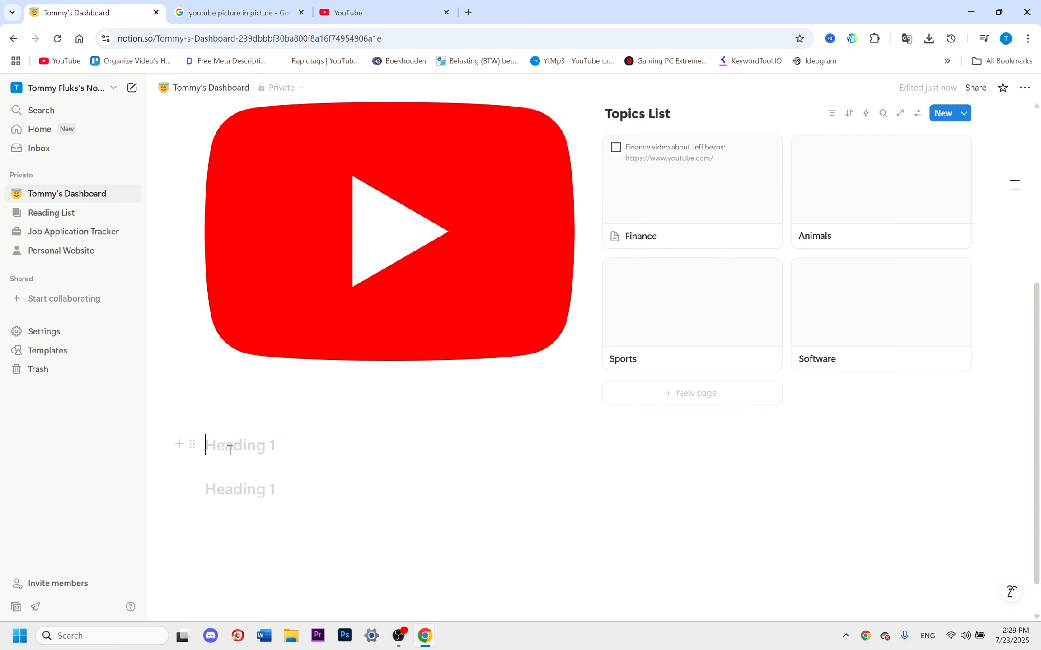
pyautogui.write('Plan')
pyautogui.write('ning')
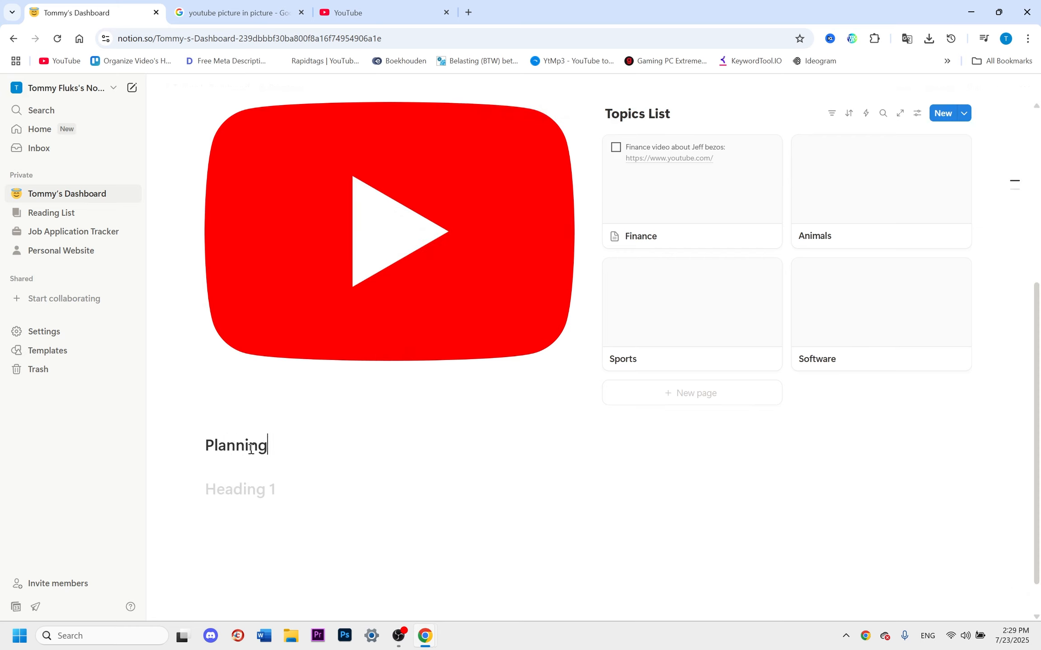
# Delete the empty second heading and add the line "Video planning" with a movie camera emoji under the Planning heading.
pyautogui.click(193, 493)
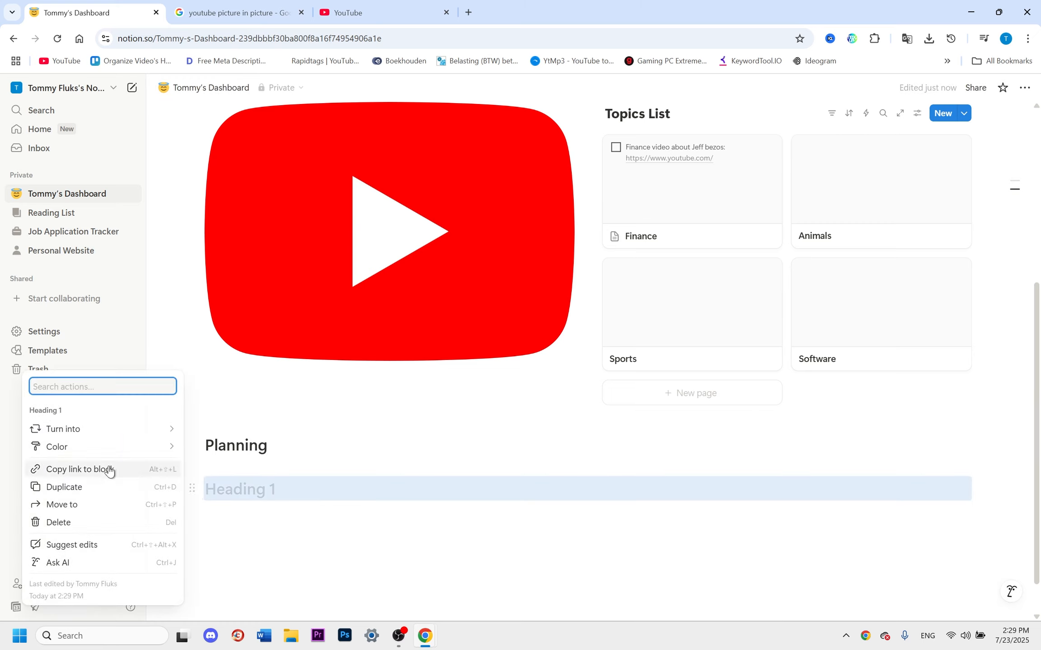
pyautogui.click(88, 523)
pyautogui.click(289, 461)
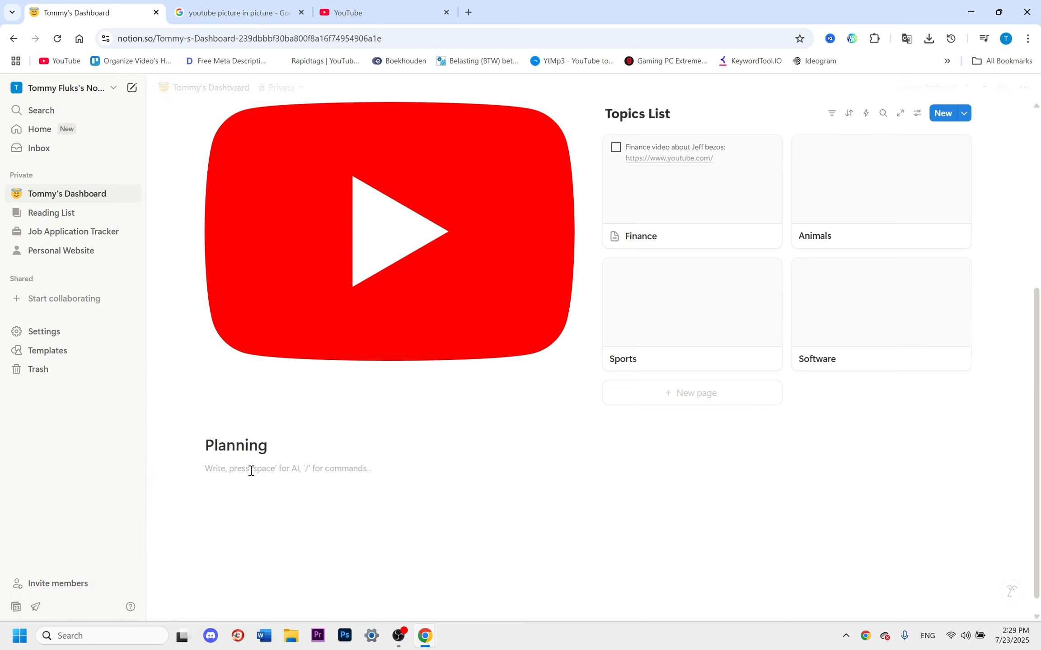
pyautogui.write('Video planning')
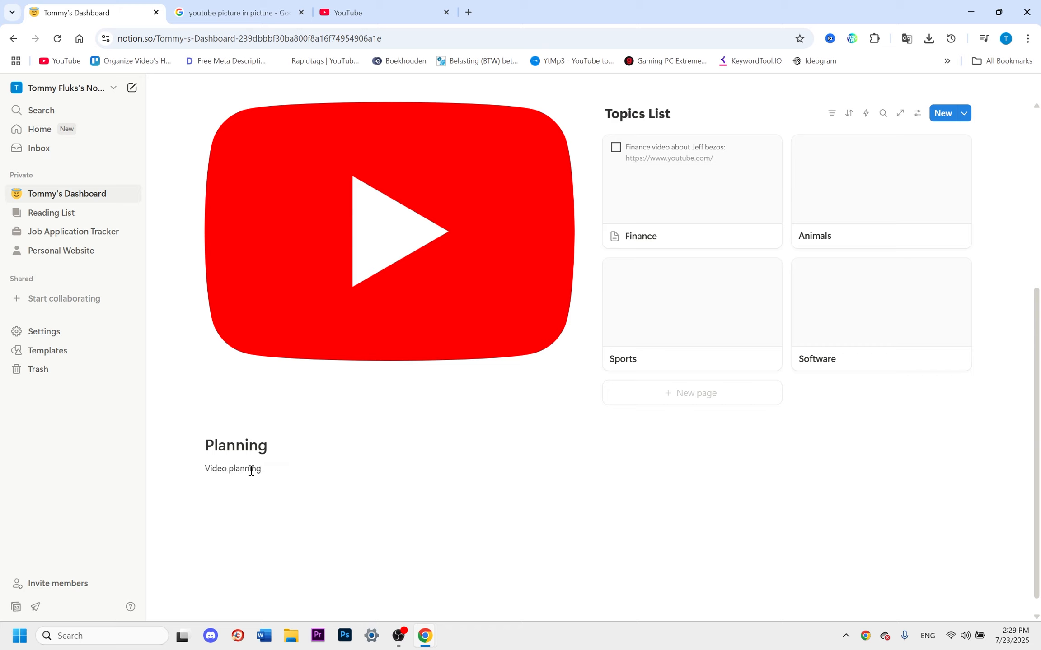
pyautogui.write(' :')
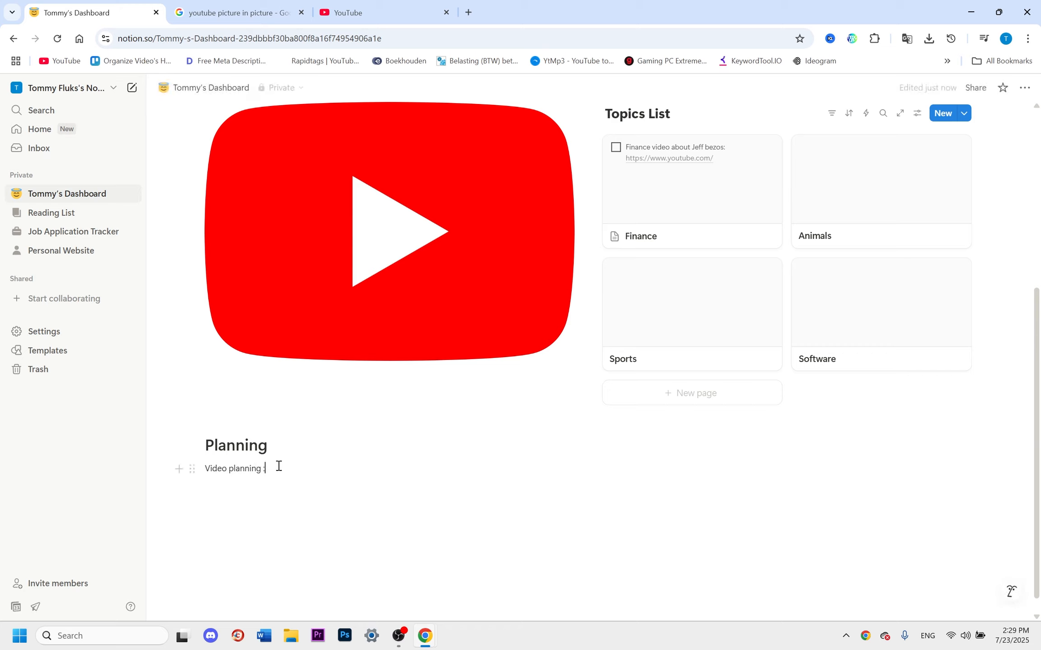
pyautogui.write('video')
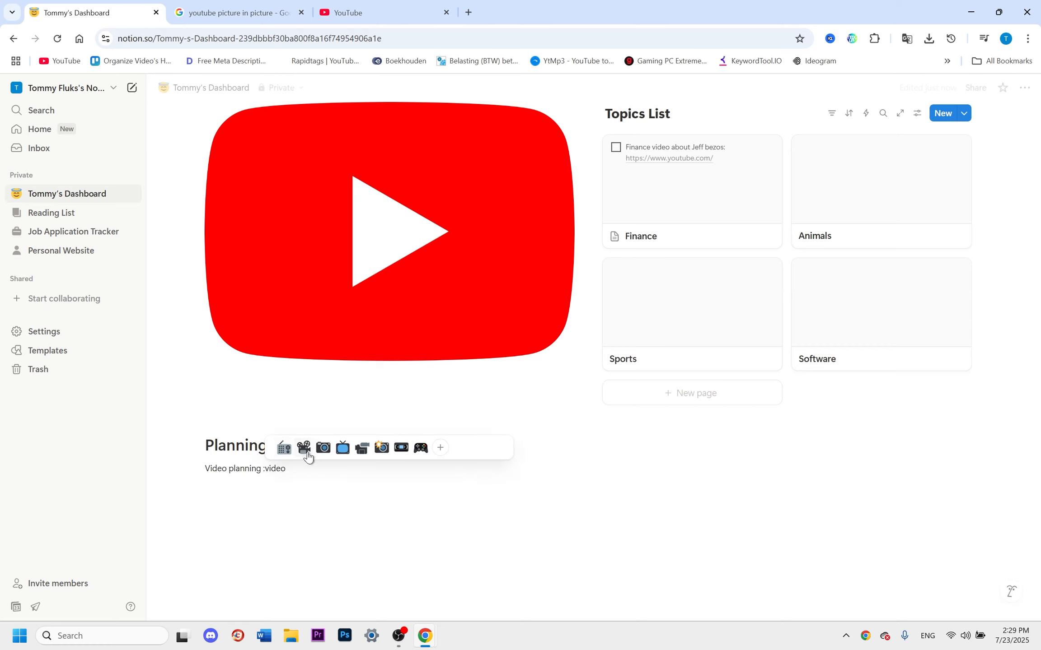
pyautogui.click(307, 450)
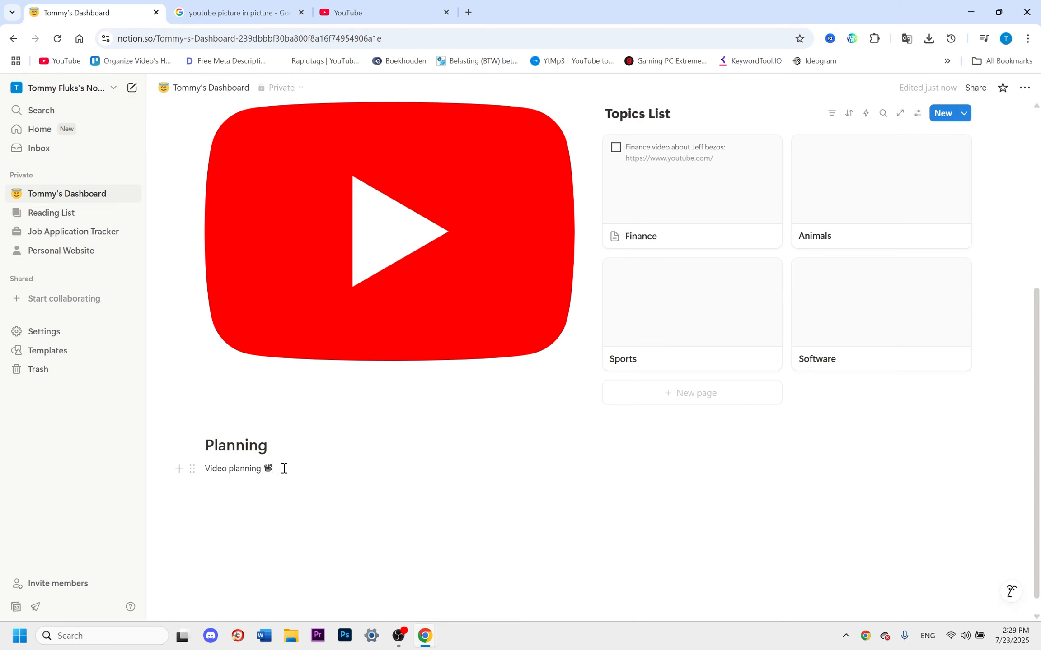
# Leave a blank line below the video planning line and add the text "Monday".
pyautogui.scroll(-1, 284, 469)
pyautogui.press('Return')
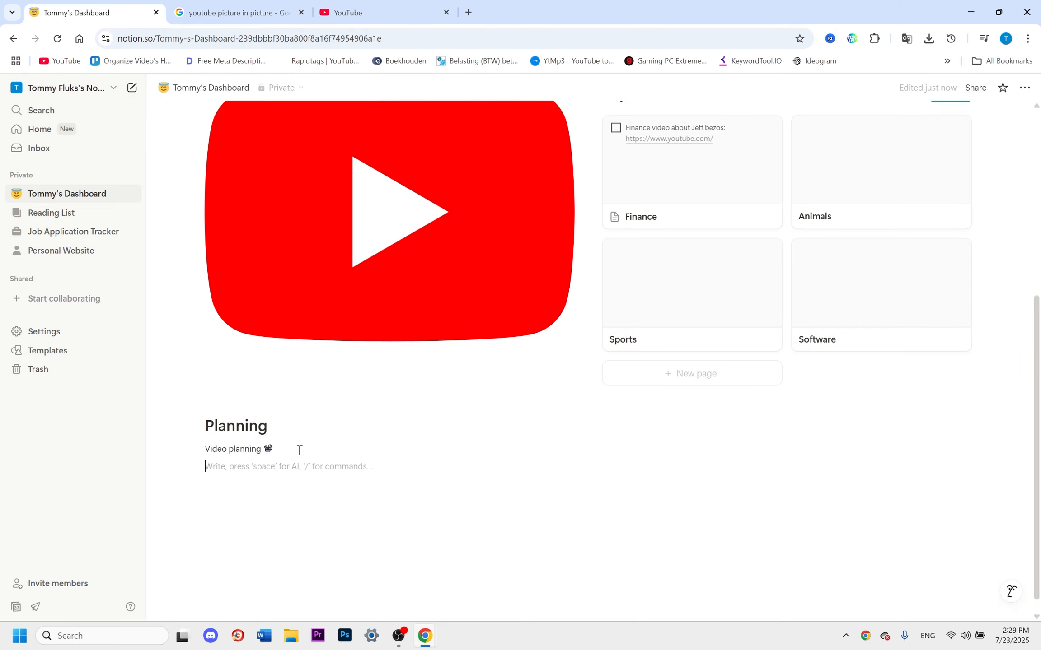
pyautogui.press('Return')
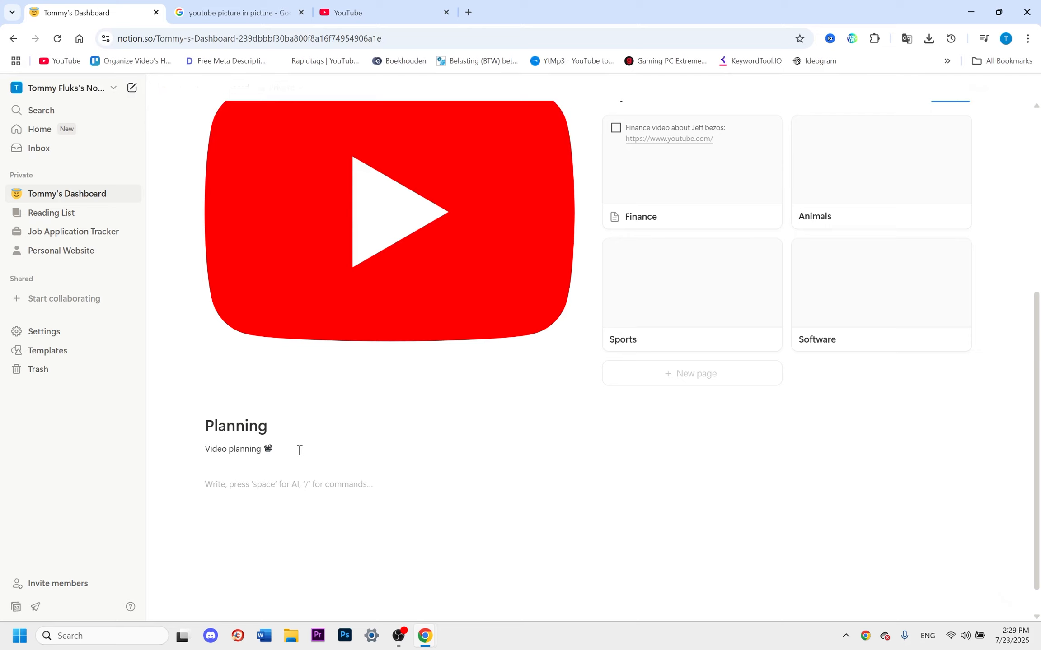
pyautogui.write('Mon')
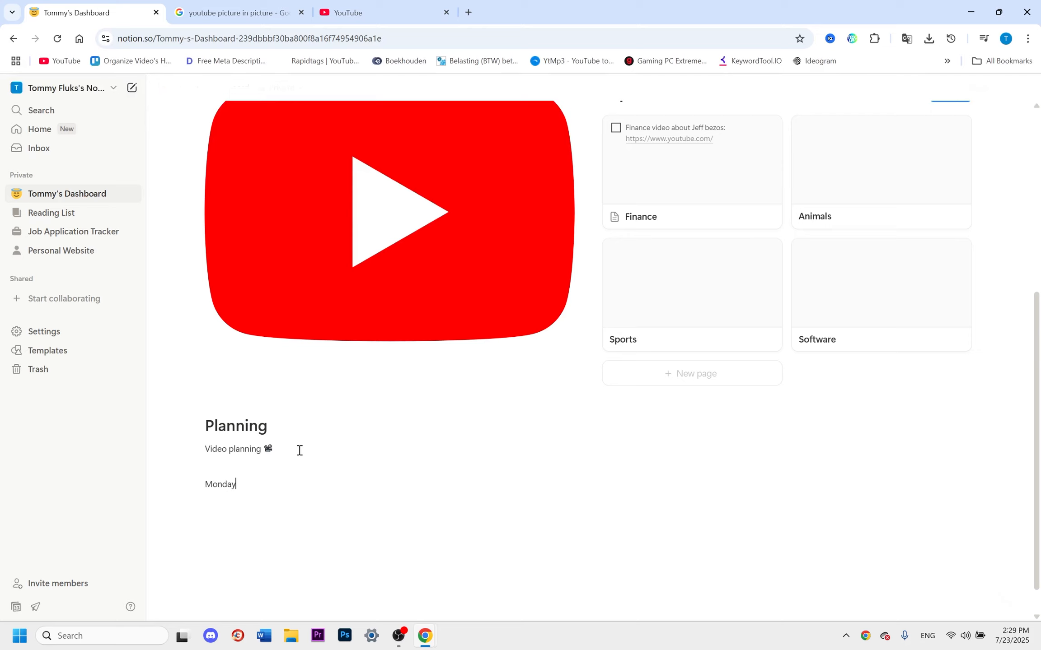
pyautogui.write('day')
# Start a to-do list under Monday with the item "Create video about Jef Bezos".
pyautogui.press('Return')
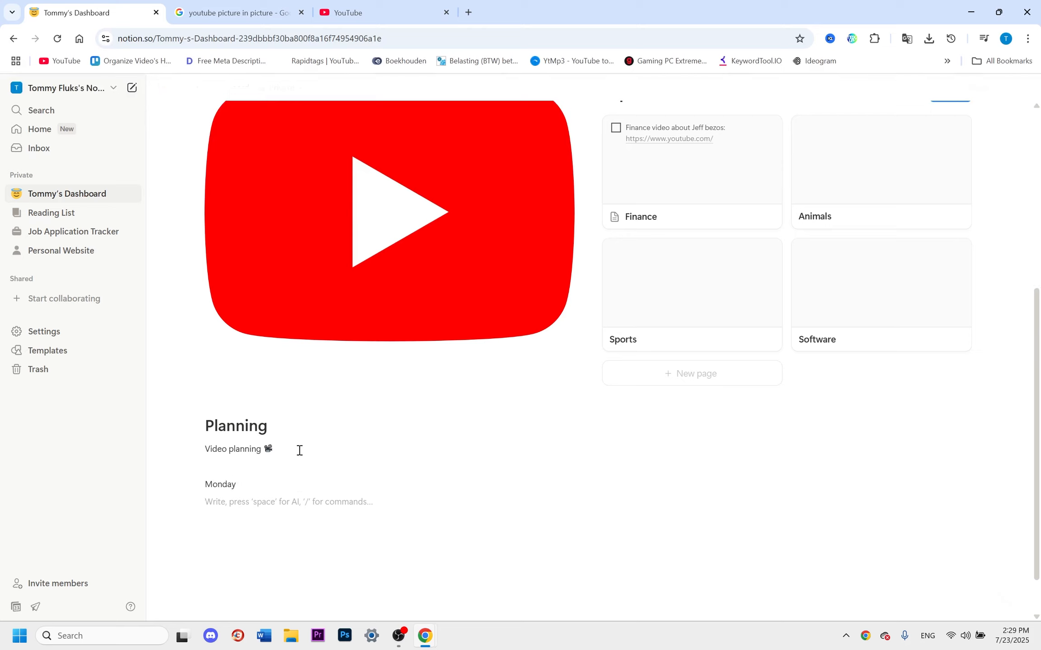
pyautogui.write('/')
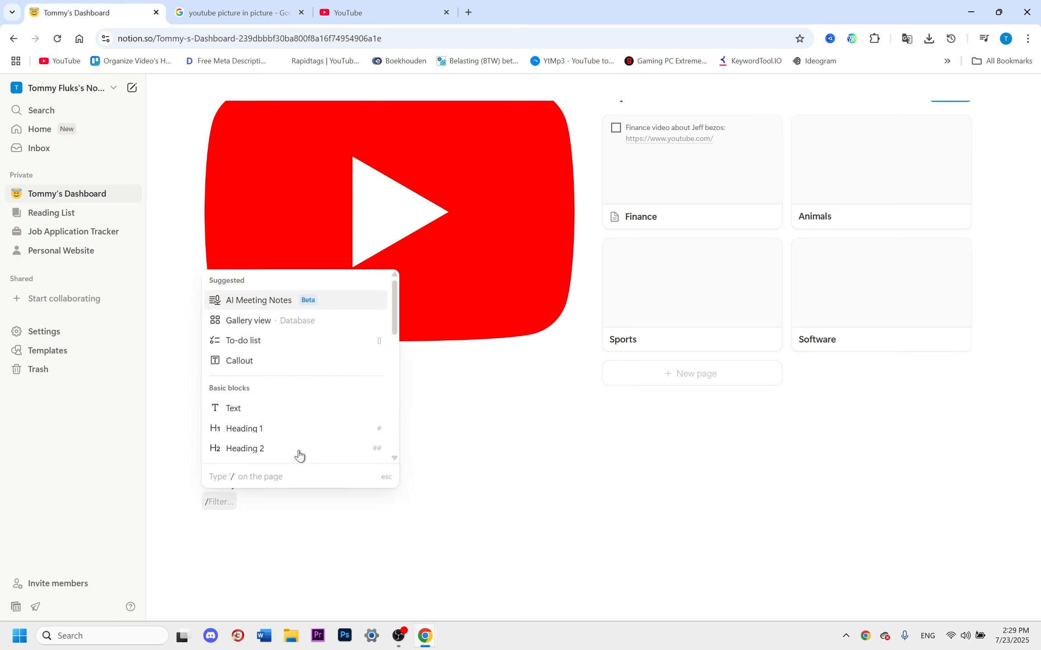
pyautogui.click(267, 343)
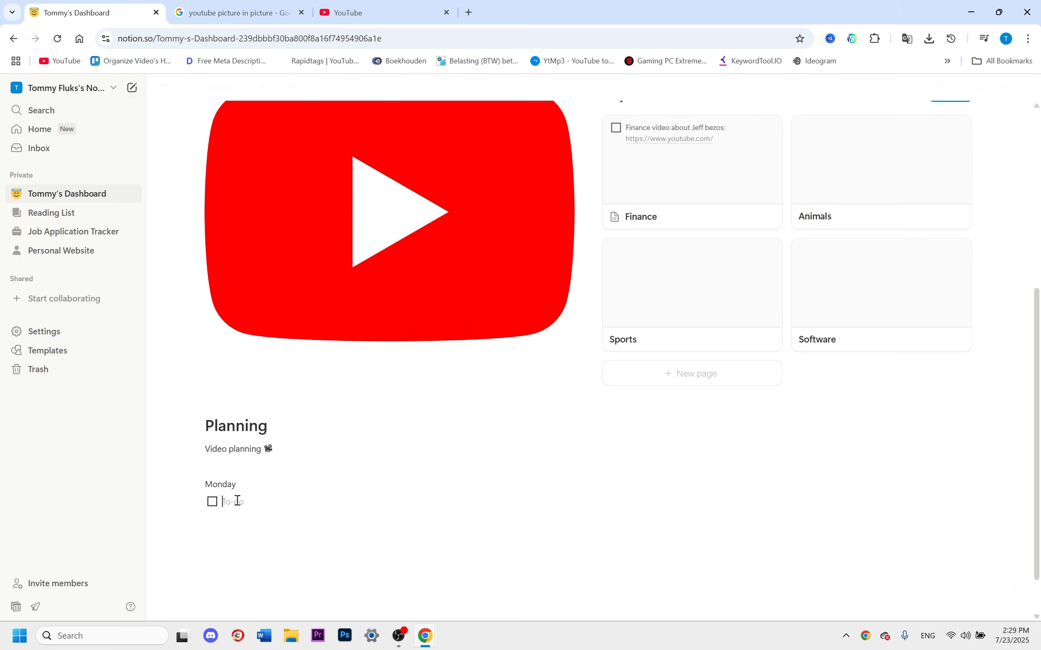
pyautogui.write('Create video about Jef Bezos')
pyautogui.scroll(-1, 329, 449)
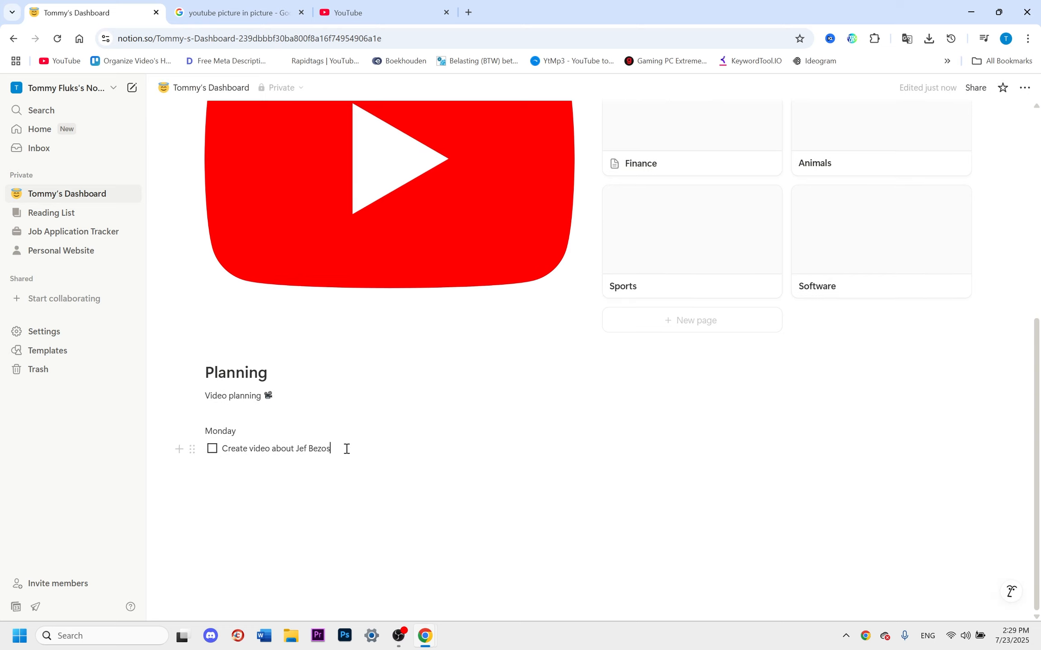
# Add two more to-do items under Monday: "Create Video about Elon Musk" and "Create video about shell".
pyautogui.press('Return')
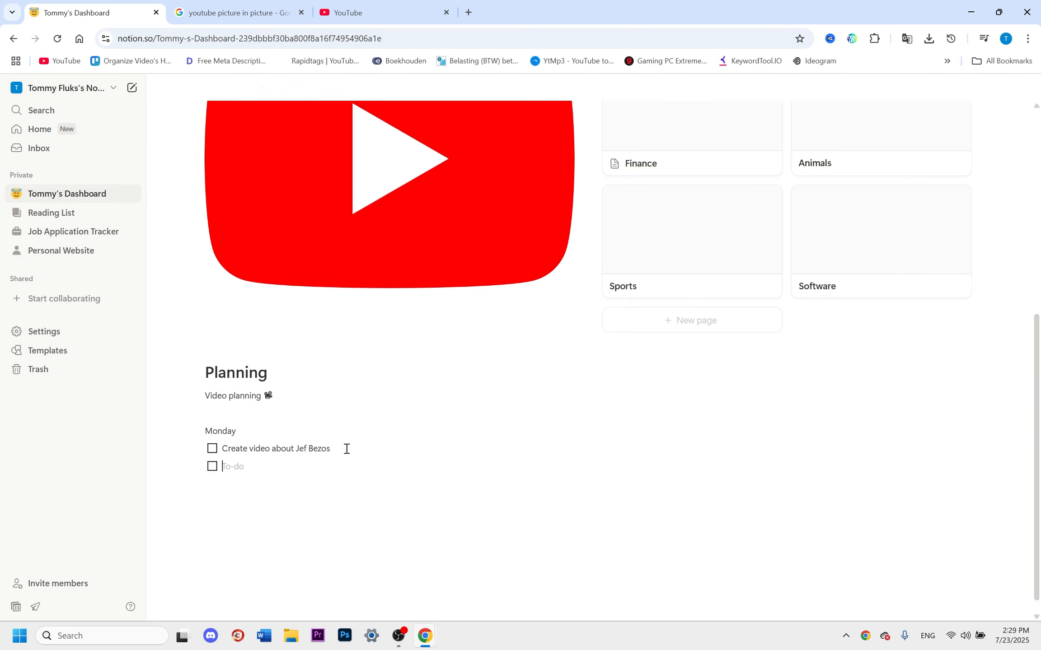
pyautogui.write('Create Video about Elon Musk')
pyautogui.press('Return')
pyautogui.write('Create vido')
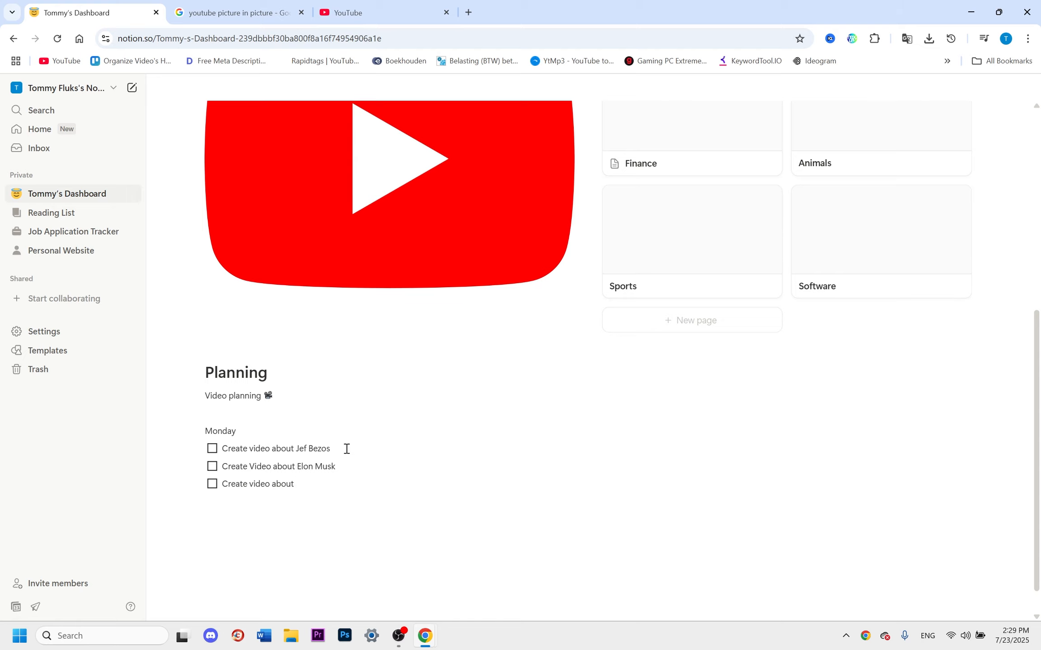
pyautogui.scroll(-1, 295, 437)
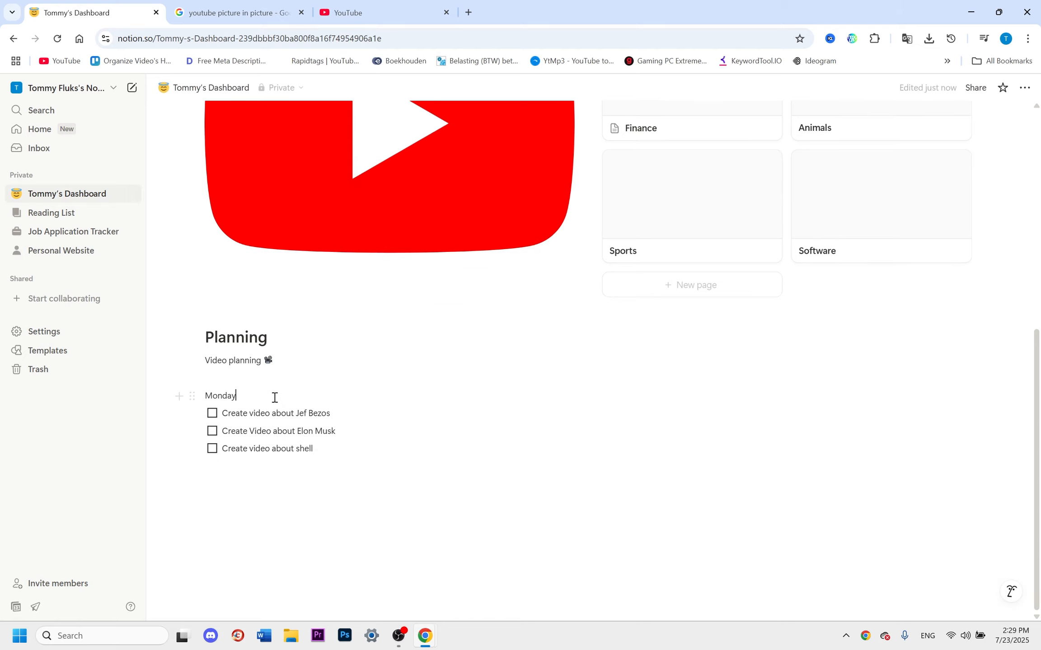
# Give the "Monday" line in the Planning section a blue background.
pyautogui.moveTo(238, 397); pyautogui.dragTo(204, 396)
pyautogui.click(594, 370)
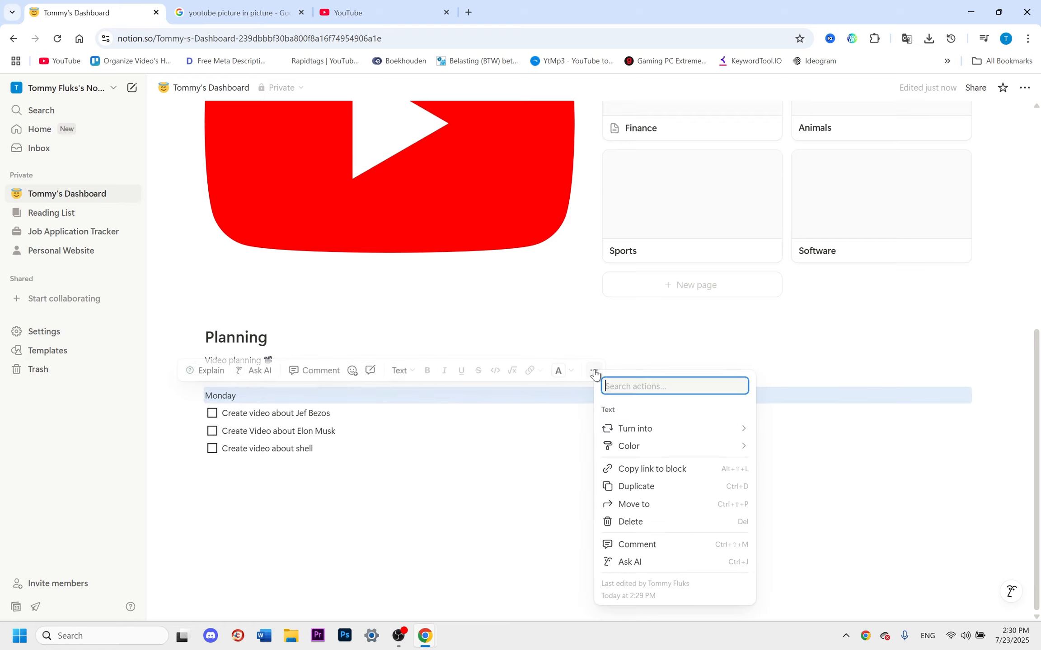
pyautogui.moveTo(631, 448)
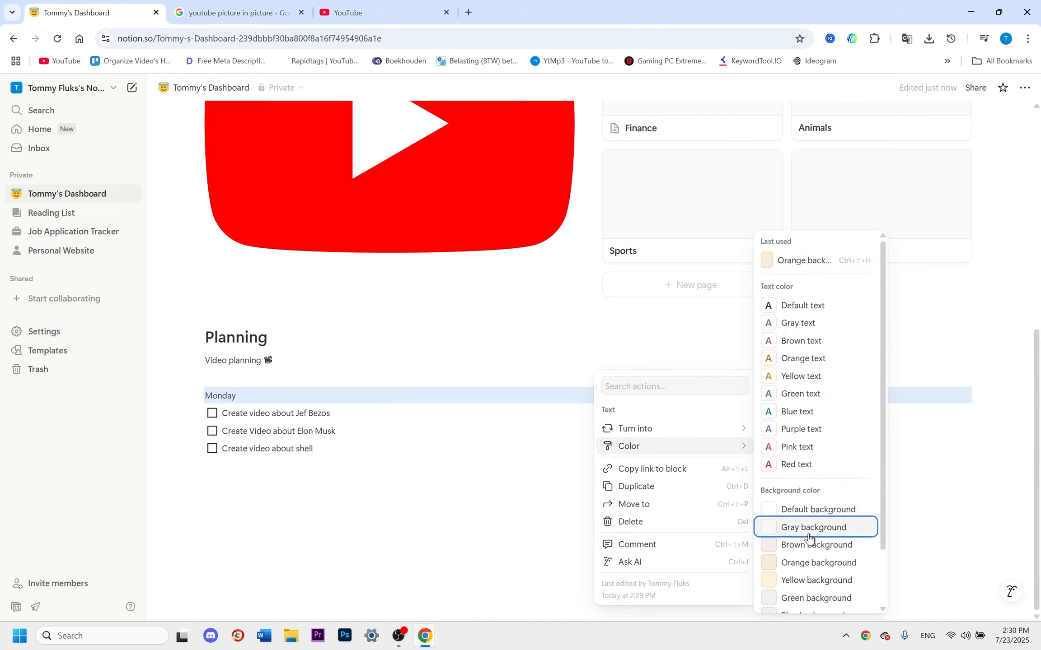
pyautogui.scroll(-1, 811, 548)
pyautogui.click(809, 553)
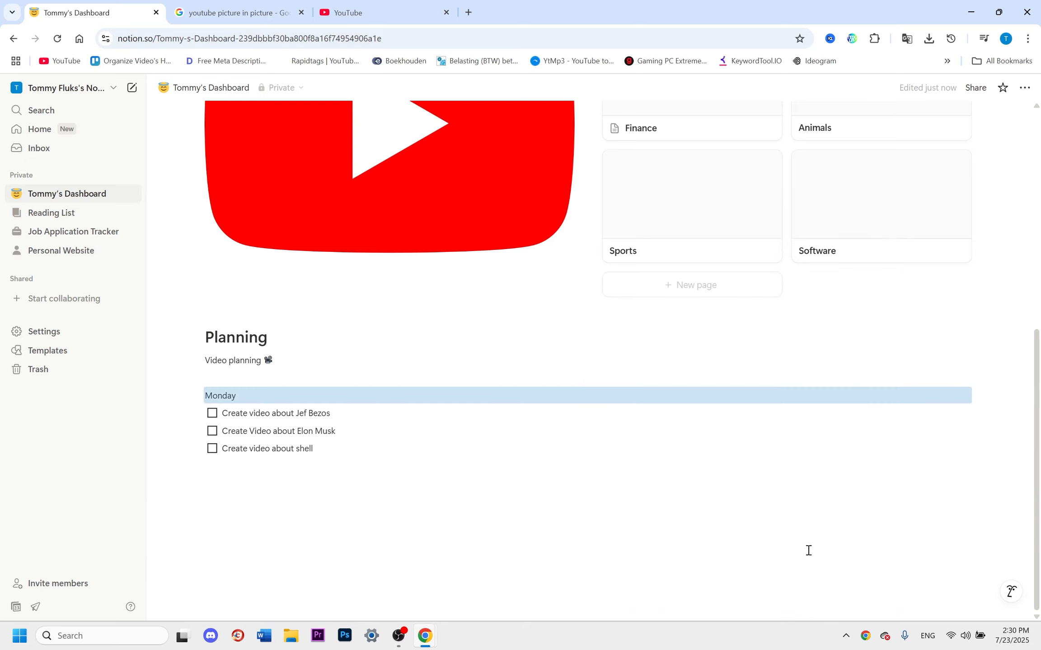
pyautogui.click(279, 394)
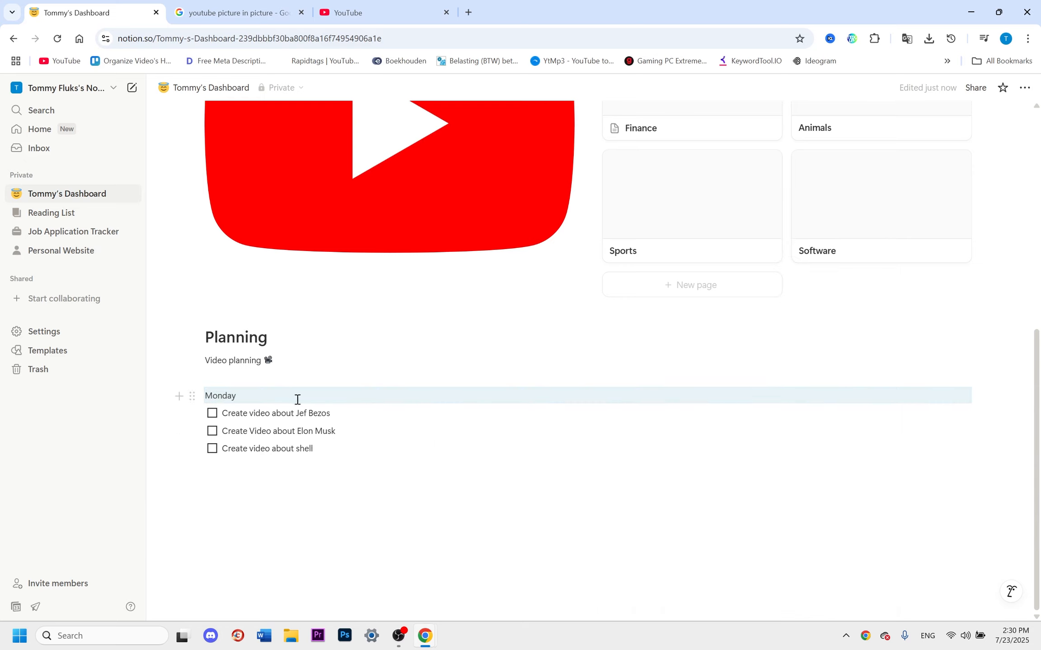
# Copy the Monday line with its three to-do items and paste the copy directly below the list.
pyautogui.click(339, 449)
pyautogui.moveTo(327, 450); pyautogui.dragTo(207, 395)
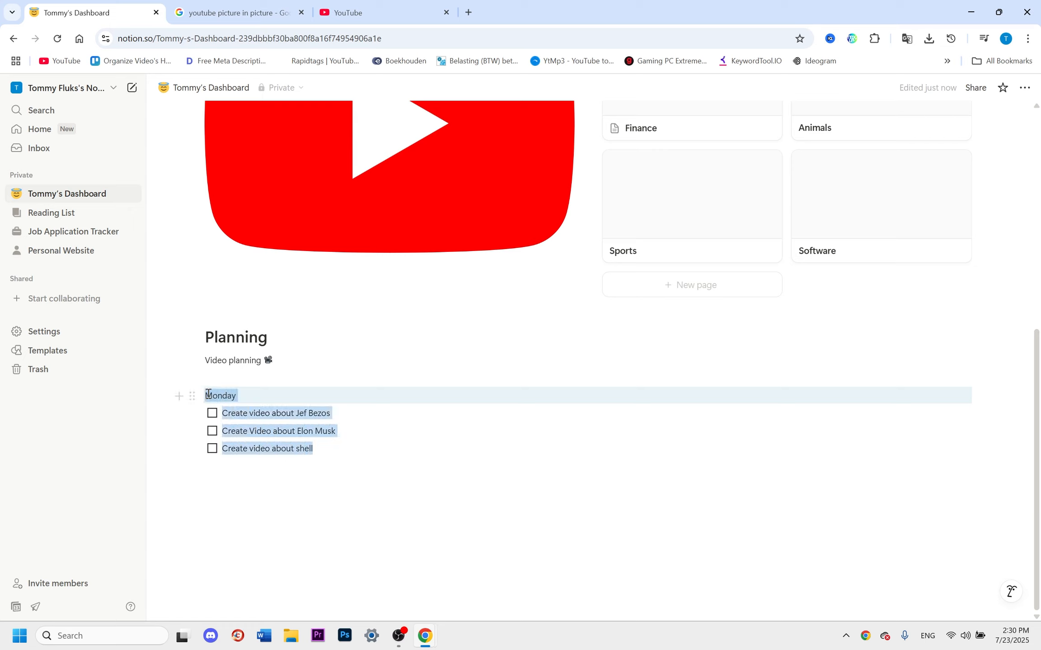
pyautogui.hotkey('ctrl', 'c')
pyautogui.click(226, 469)
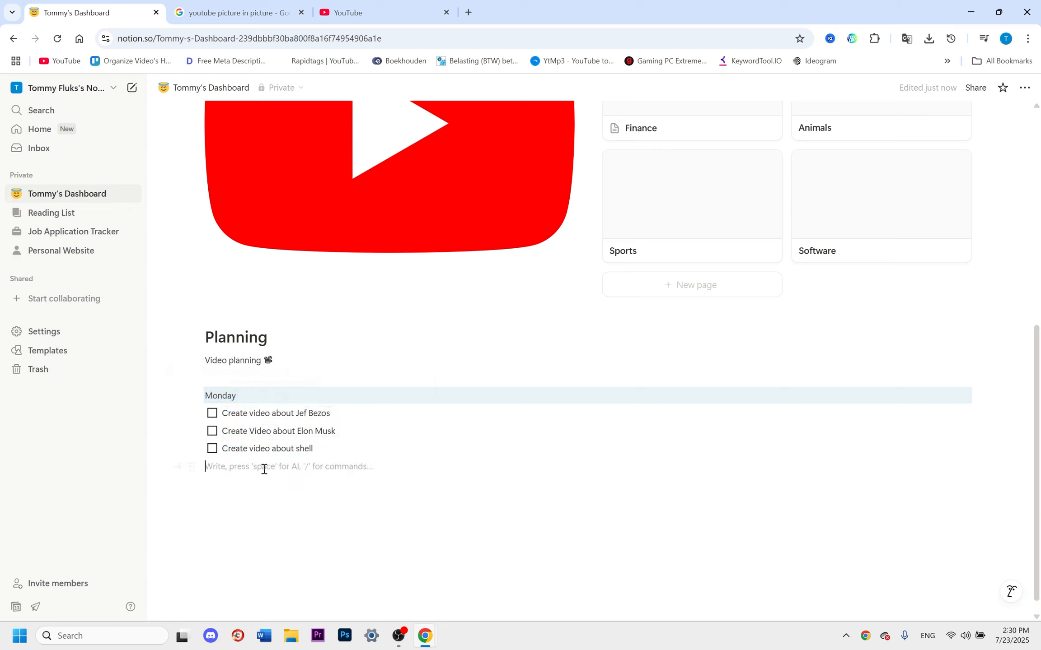
pyautogui.hotkey('ctrl', 'v')
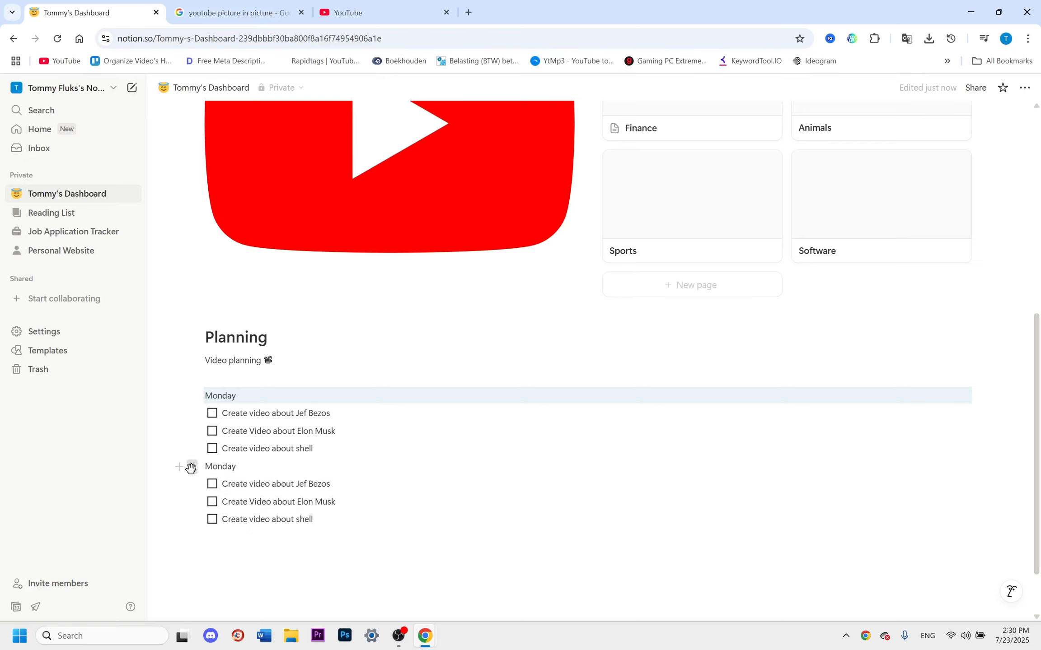
# Arrange the two Monday blocks as side-by-side columns, with three to-do items under each heading line.
pyautogui.moveTo(193, 467); pyautogui.dragTo(977, 397)
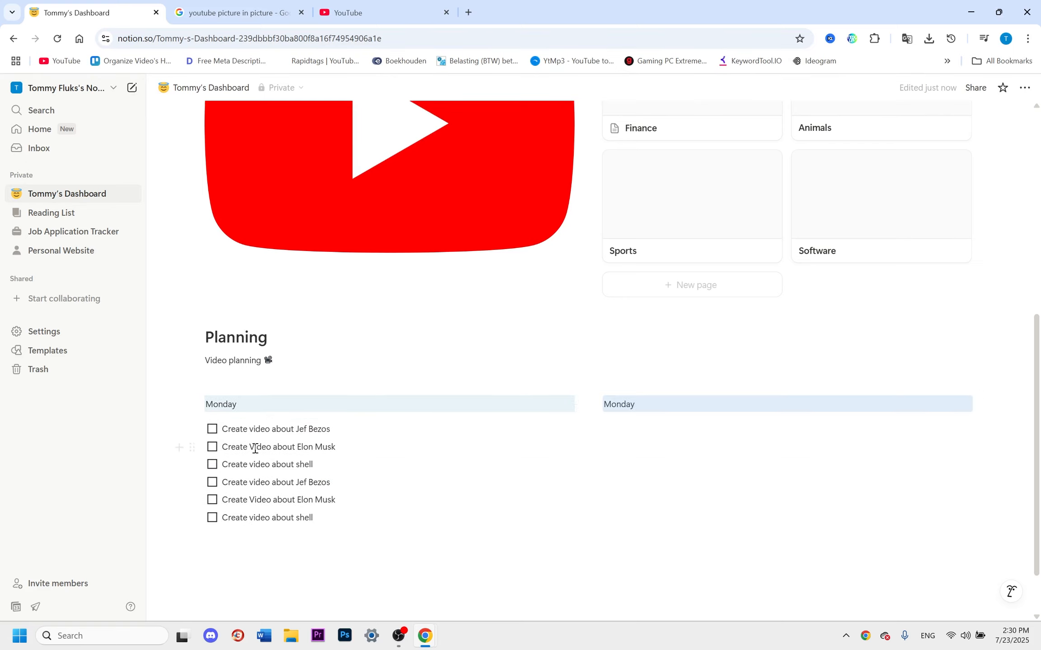
pyautogui.moveTo(332, 522); pyautogui.dragTo(617, 412)
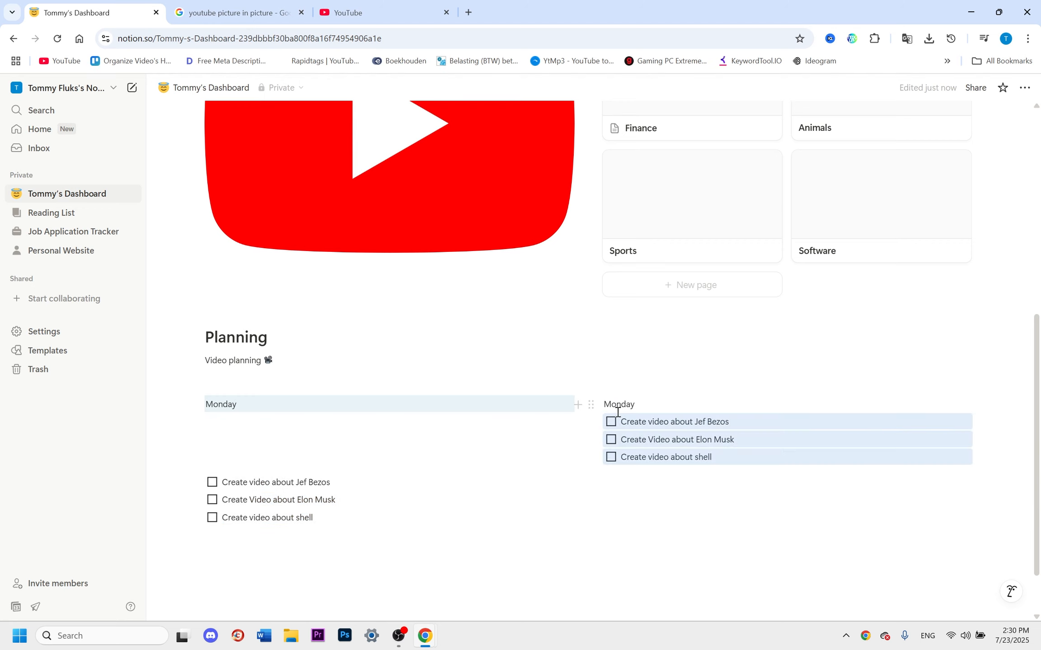
pyautogui.moveTo(335, 518); pyautogui.dragTo(211, 412)
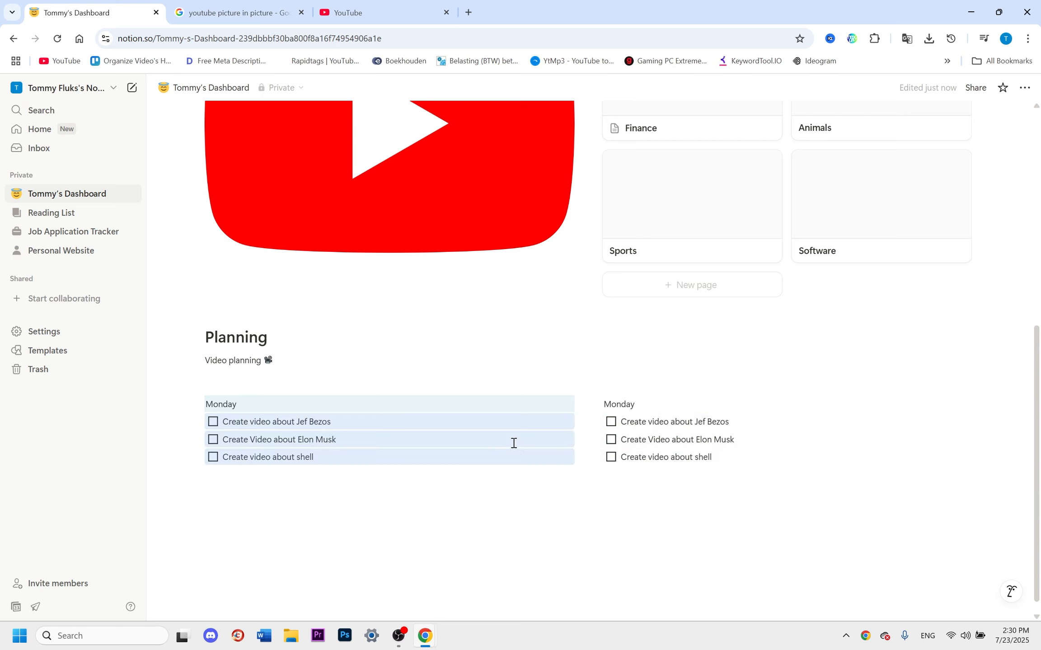
# Rename the second column's heading line to "Tuesday" and give it a blue background.
pyautogui.moveTo(637, 404); pyautogui.dragTo(605, 403)
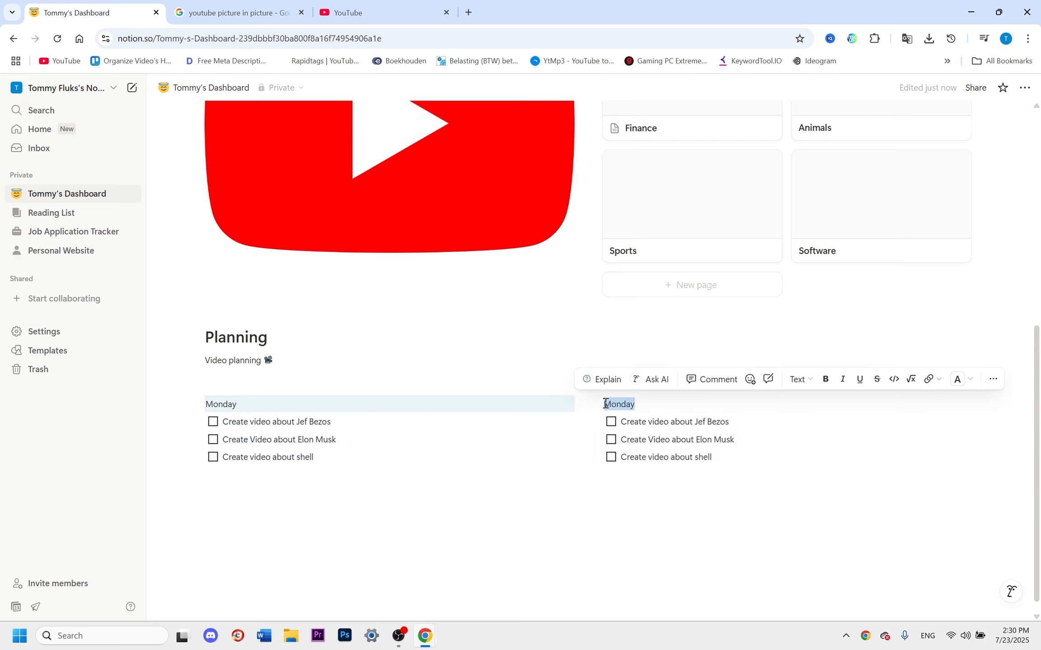
pyautogui.write('Tuesday')
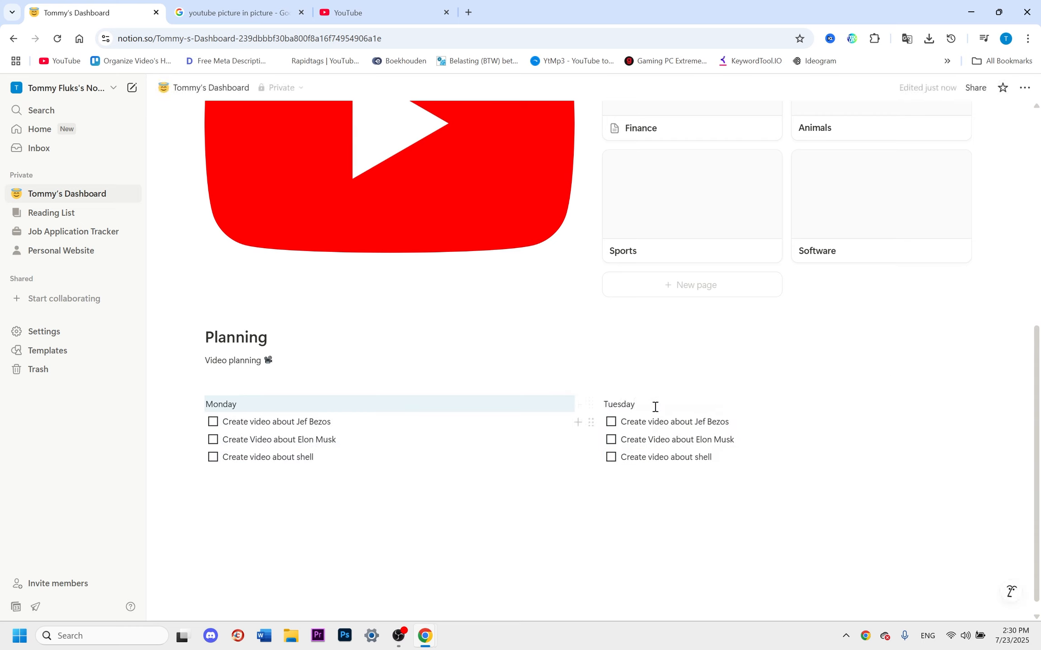
pyautogui.doubleClick(627, 404)
pyautogui.click(991, 380)
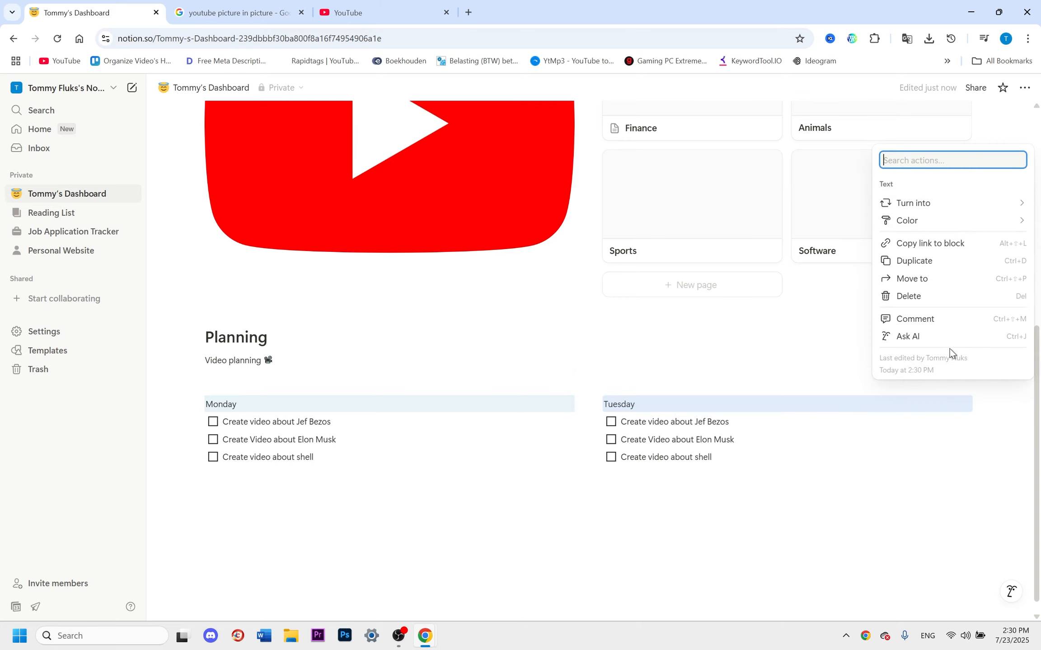
pyautogui.moveTo(922, 223)
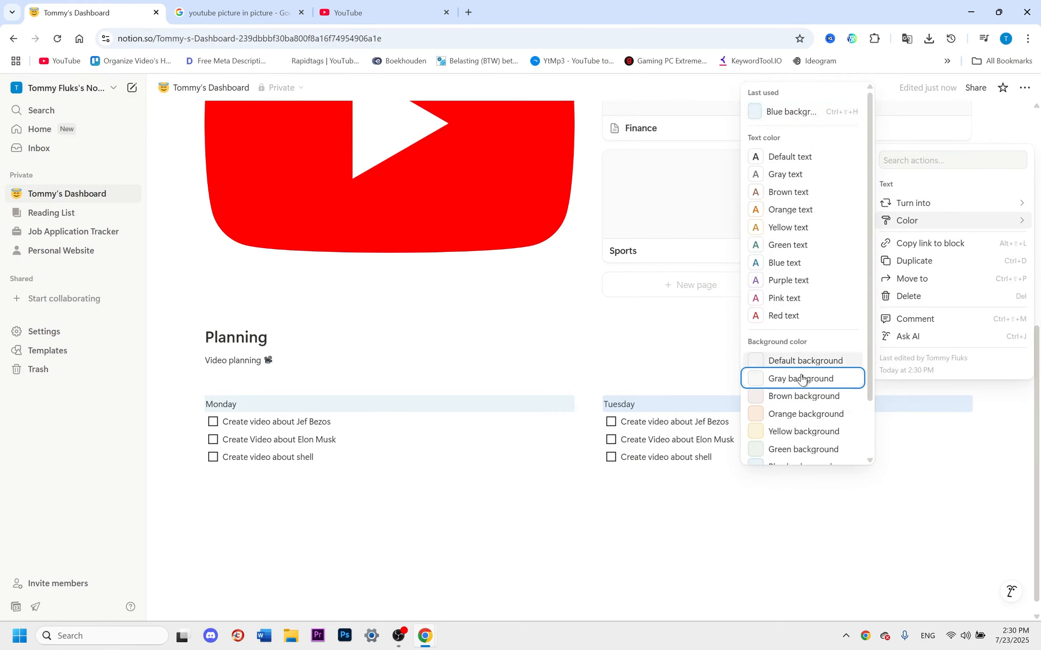
pyautogui.click(798, 465)
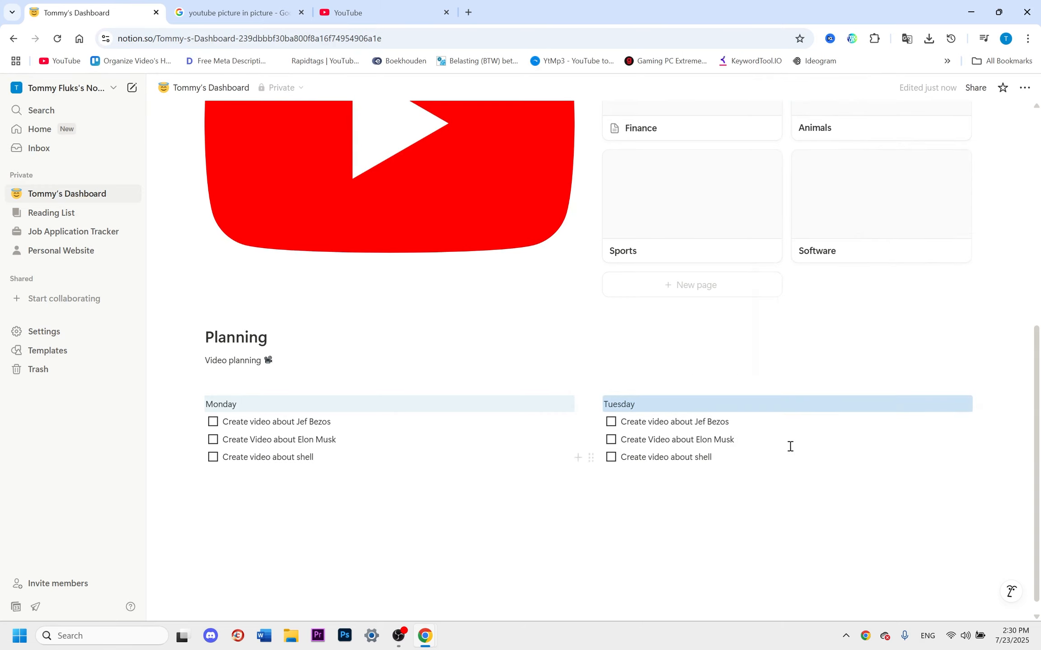
pyautogui.click(672, 408)
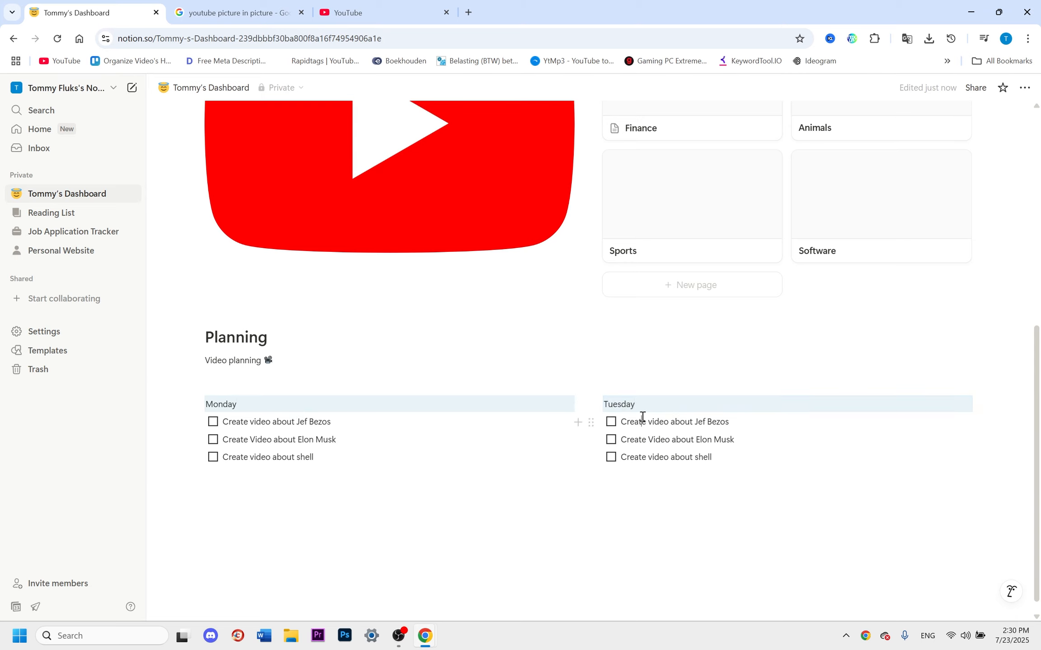
# Add an empty text line below the Monday and Tuesday columns.
pyautogui.scroll(-1, 716, 426)
pyautogui.moveTo(746, 442); pyautogui.dragTo(610, 406)
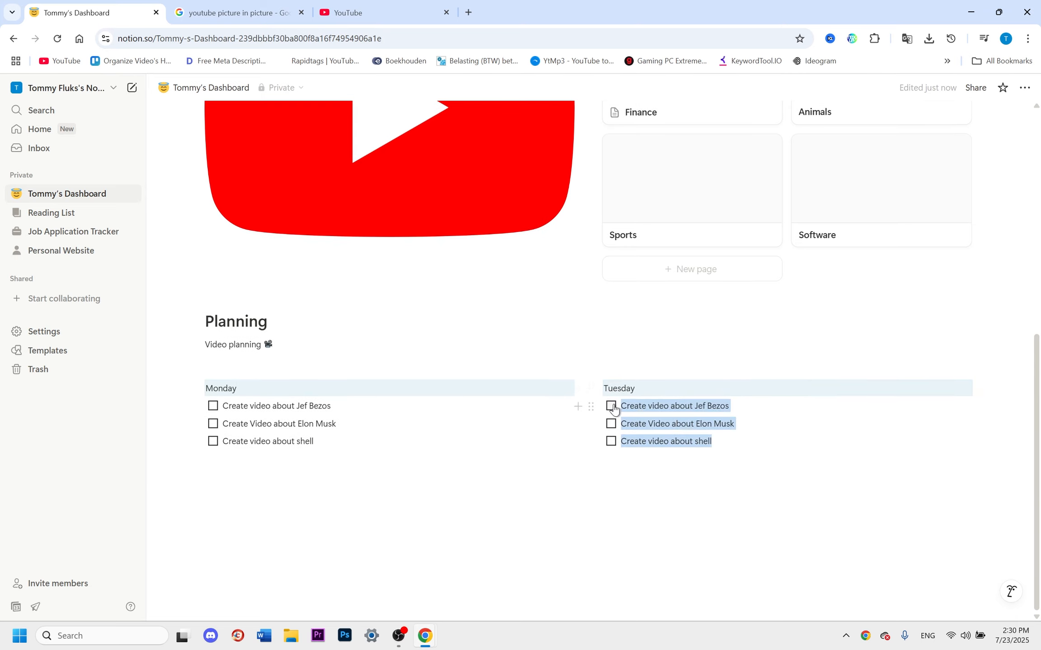
pyautogui.click(739, 449)
pyautogui.click(705, 465)
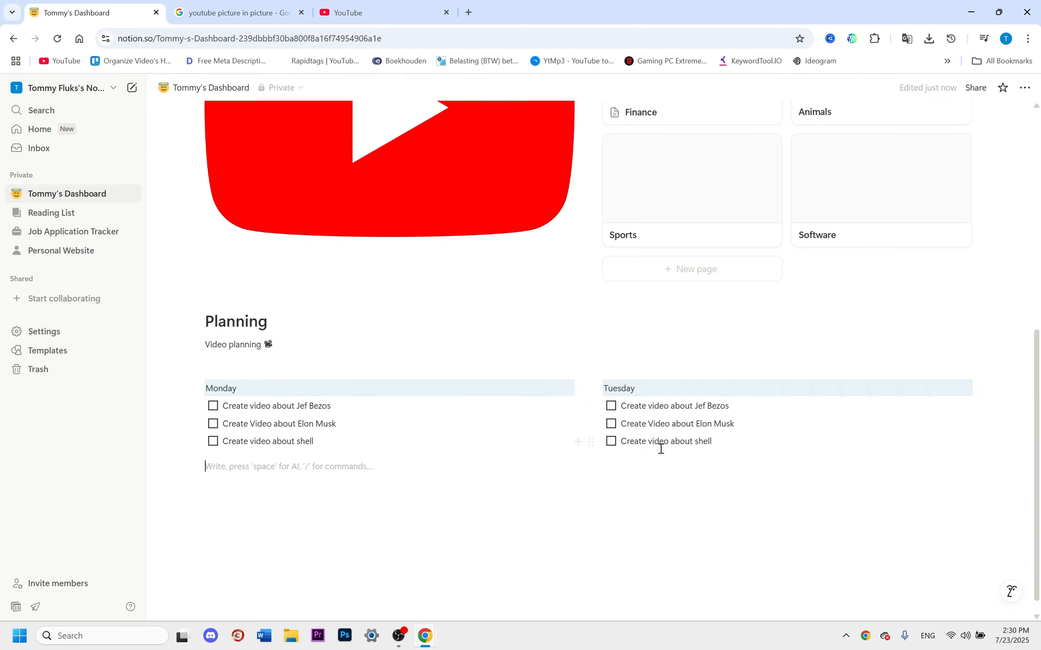
# Review the dashboard layout from the cover and Topics List down to the Monday and Tuesday planning columns.
pyautogui.scroll(-1, 659, 444)
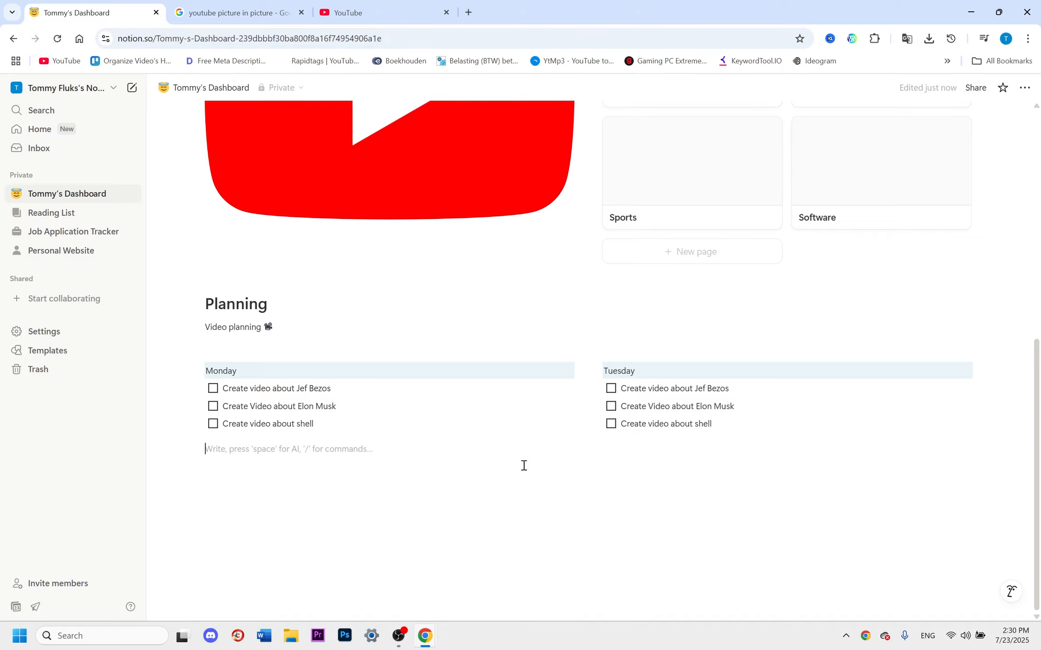
pyautogui.scroll(5, 451, 468)
pyautogui.scroll(-5, 303, 467)
pyautogui.scroll(3, 560, 452)
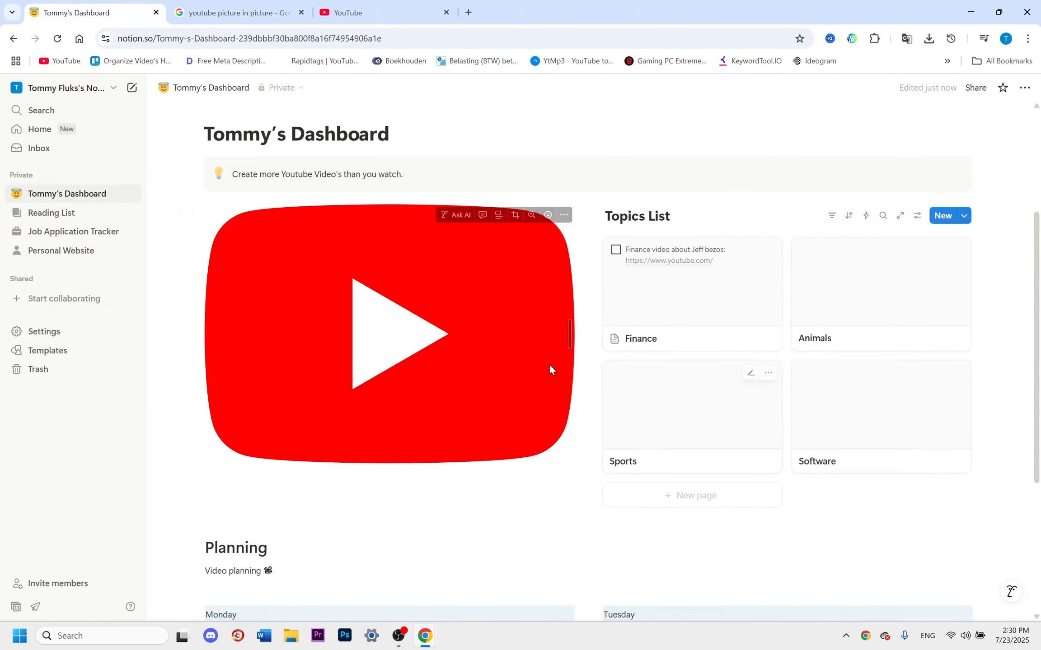
pyautogui.scroll(-5, 549, 368)
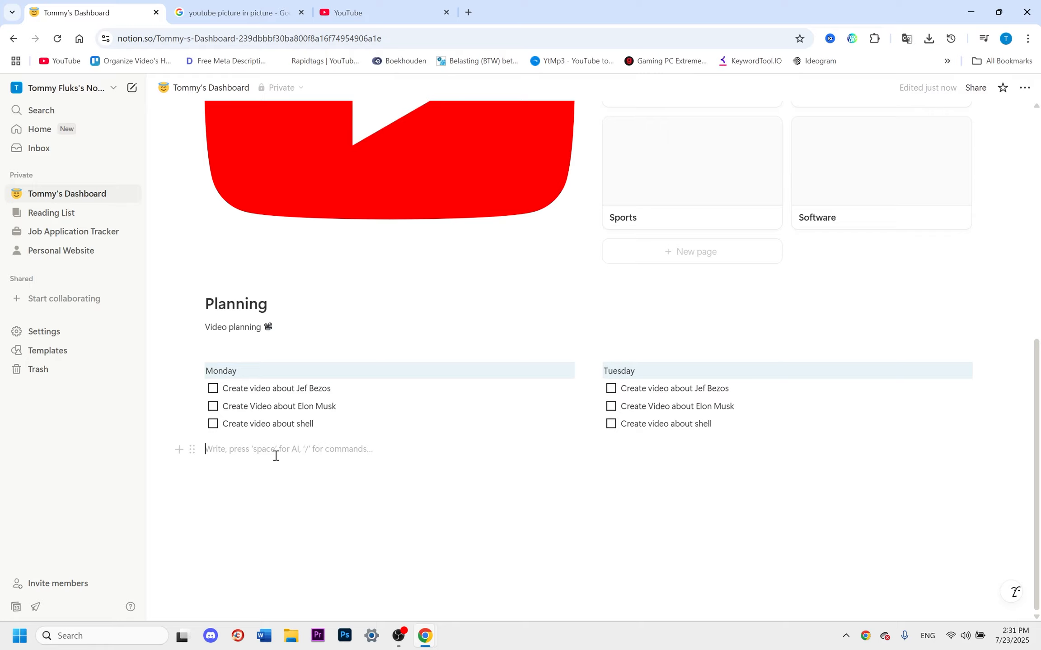
pyautogui.scroll(6, 317, 474)
pyautogui.scroll(3, 470, 353)
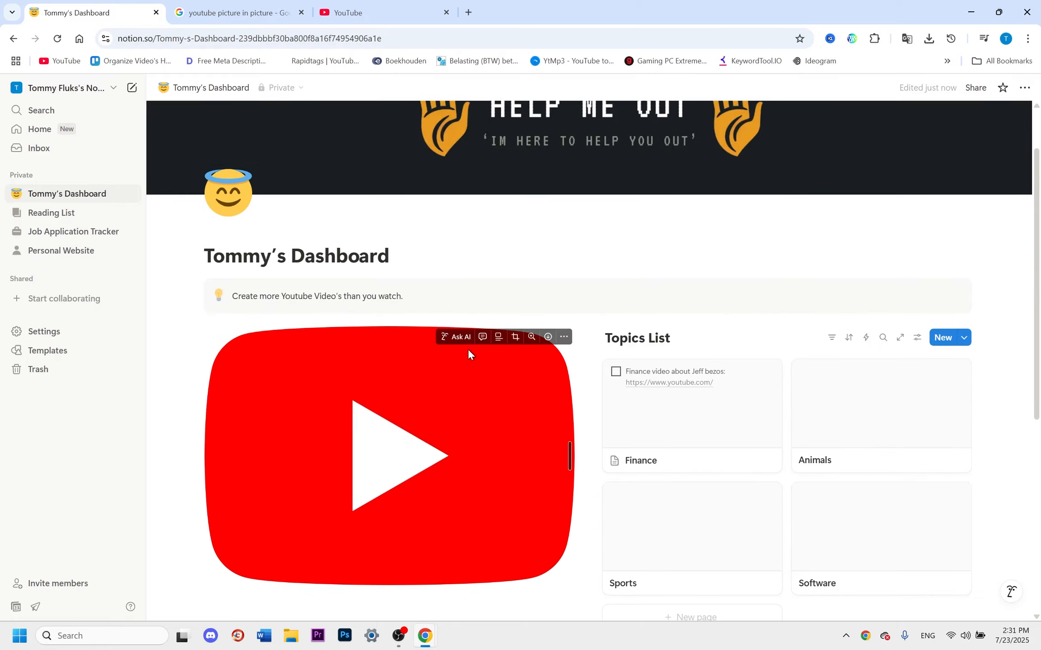
pyautogui.scroll(-3, 704, 255)
pyautogui.scroll(-5, 197, 309)
pyautogui.scroll(1, 297, 436)
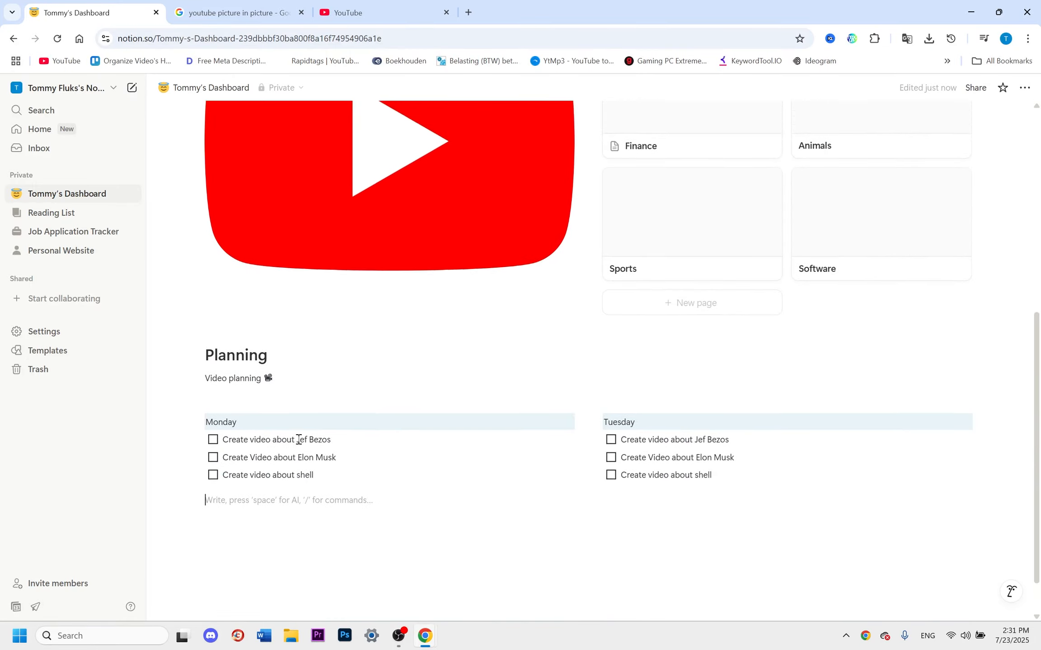
pyautogui.scroll(-1, 258, 460)
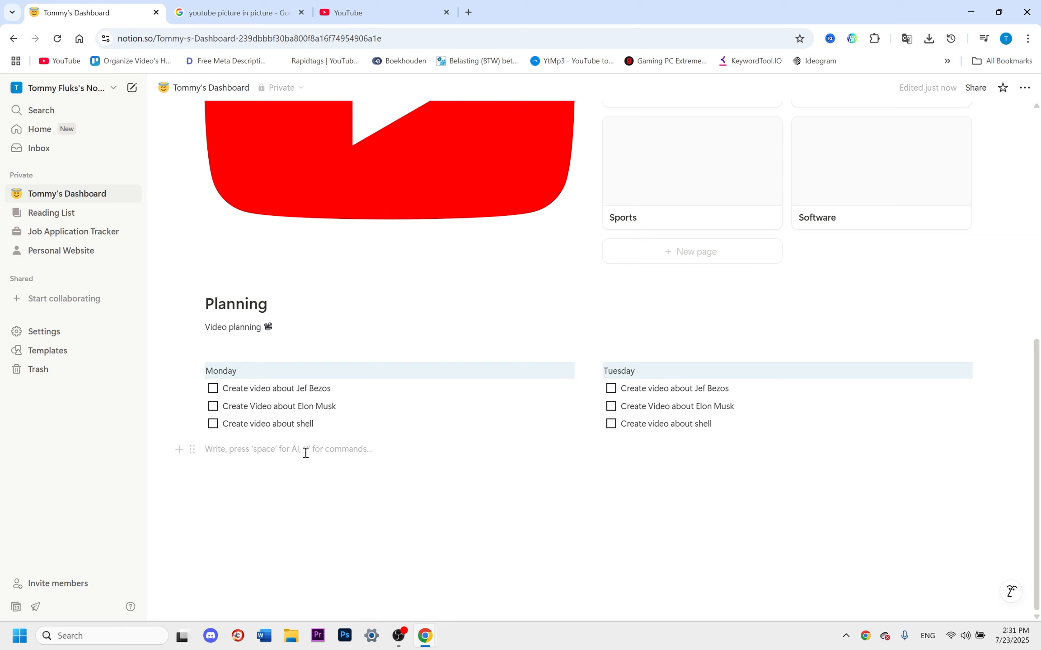
# Insert a calendar view database on the empty line below the planning columns and dismiss its data source options.
pyautogui.write('/')
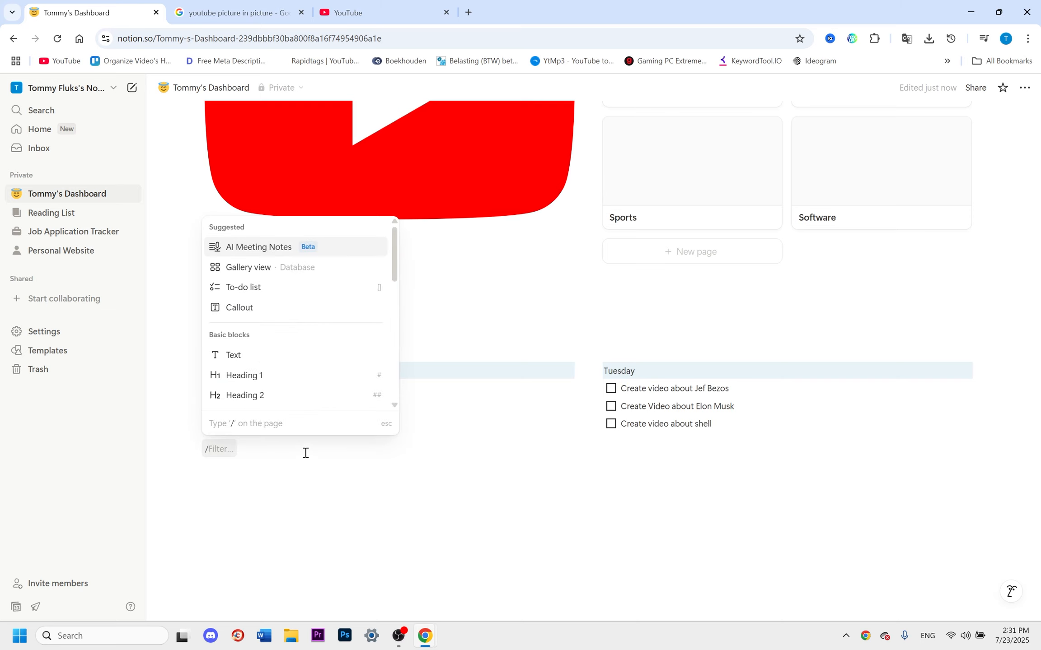
pyautogui.write('calen')
pyautogui.click(267, 398)
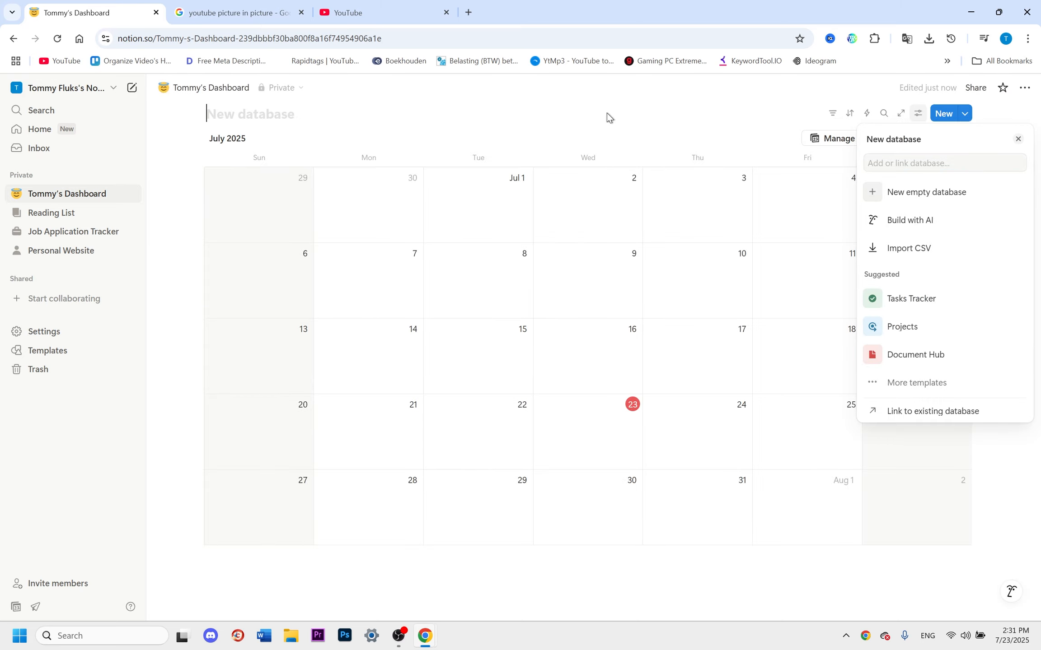
pyautogui.click(501, 183)
pyautogui.scroll(4, 499, 255)
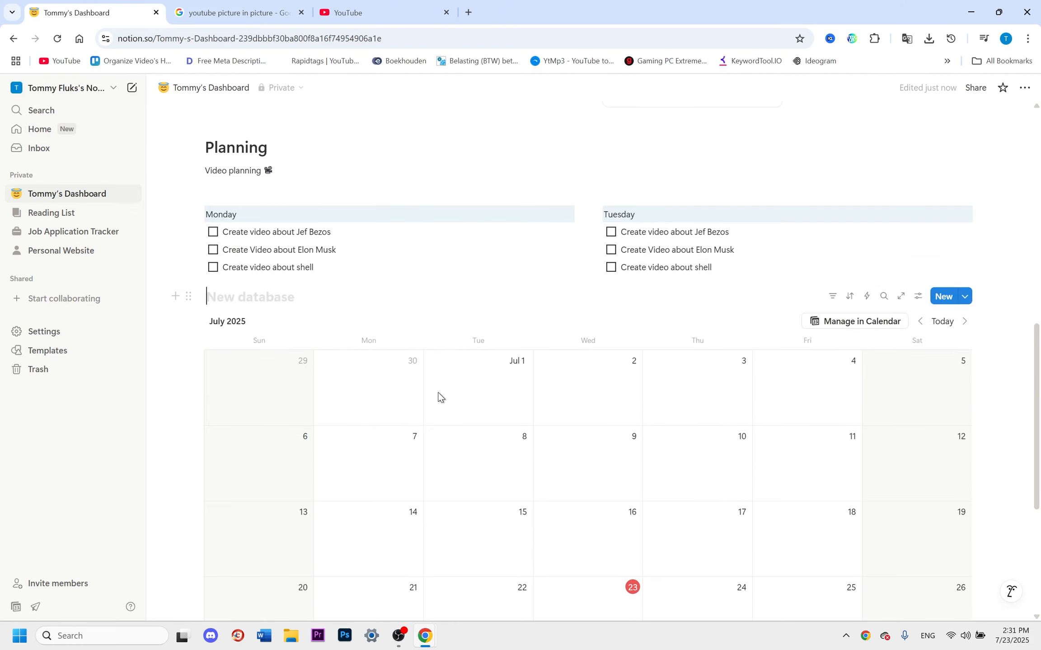
pyautogui.scroll(1, 340, 307)
pyautogui.scroll(-1, 467, 328)
# Add a calendar page on June 30 containing the to-do item "Create a Video about jeff Bezos" and close it.
pyautogui.click(325, 359)
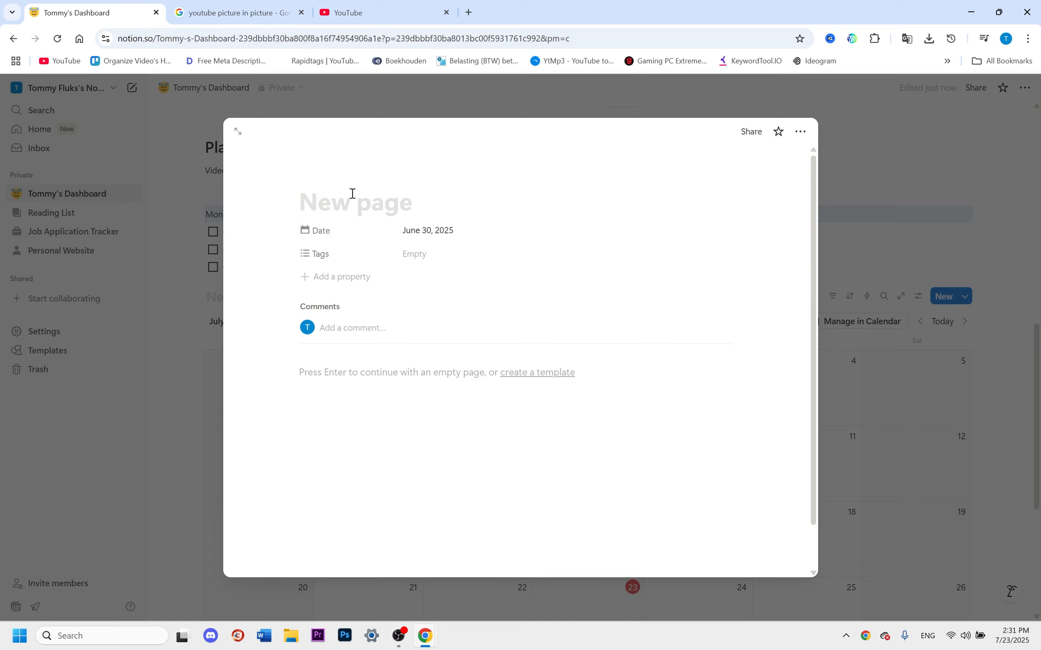
pyautogui.click(338, 375)
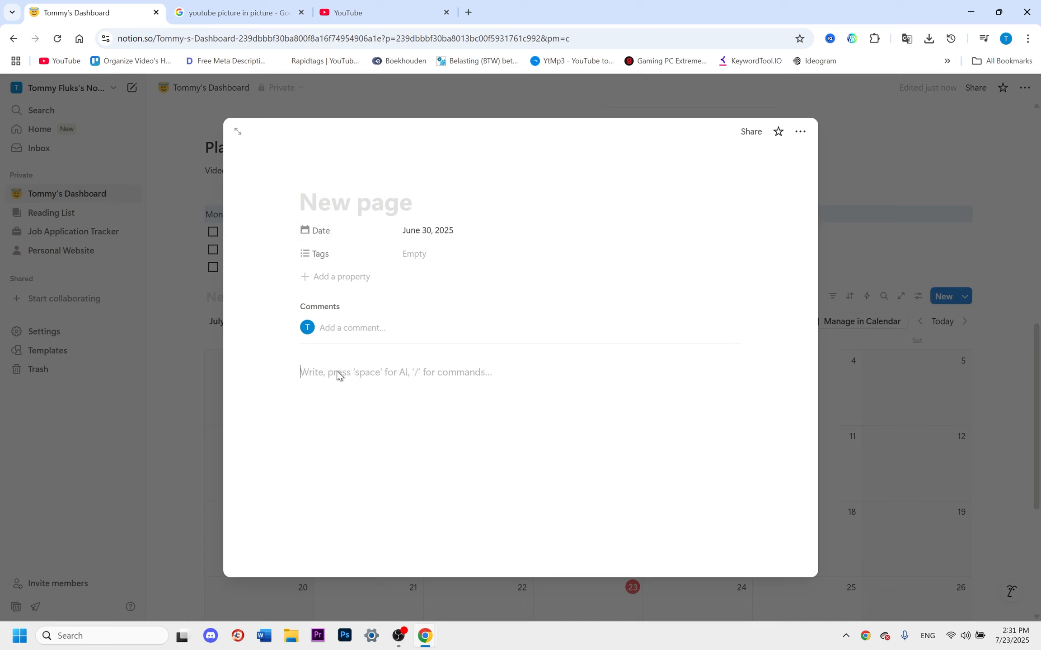
pyautogui.write('/')
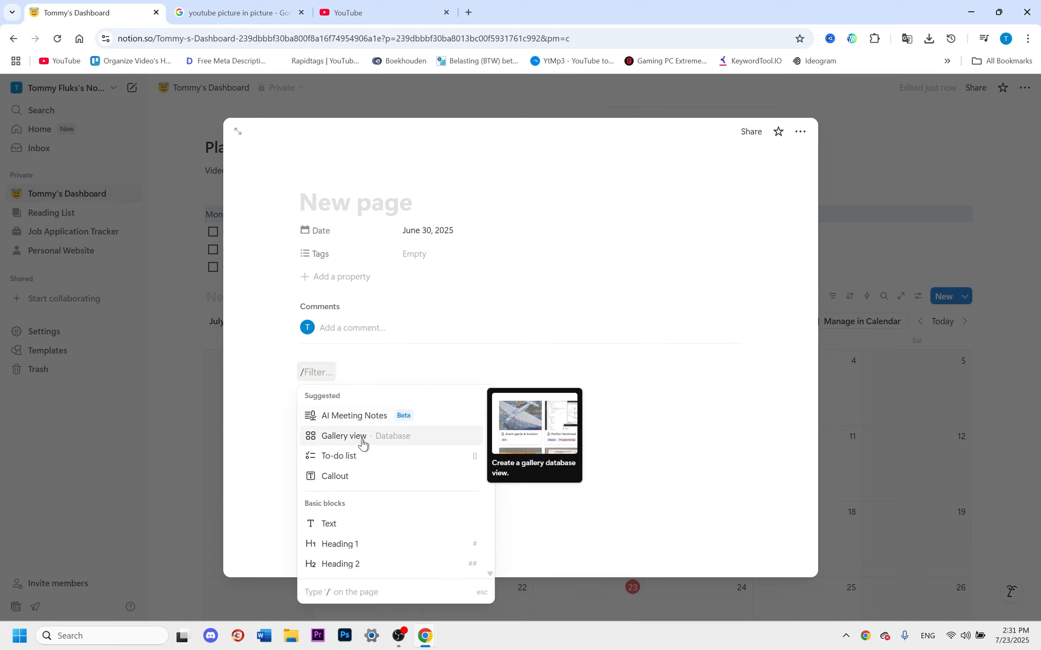
pyautogui.click(360, 456)
pyautogui.write('Create ')
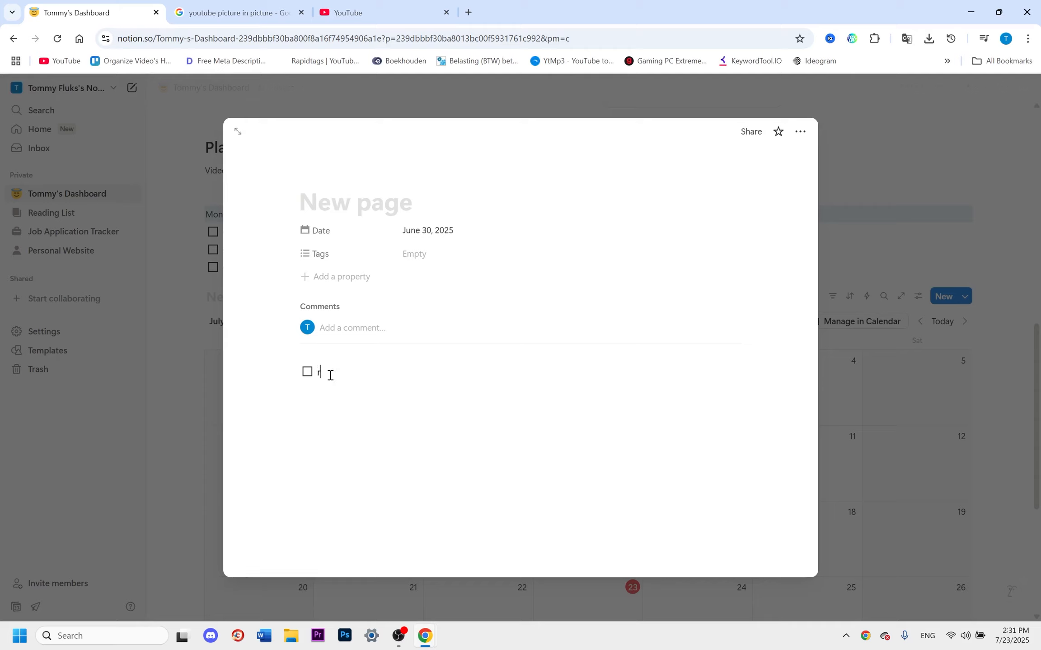
pyautogui.write('a Video about jeff Bezos')
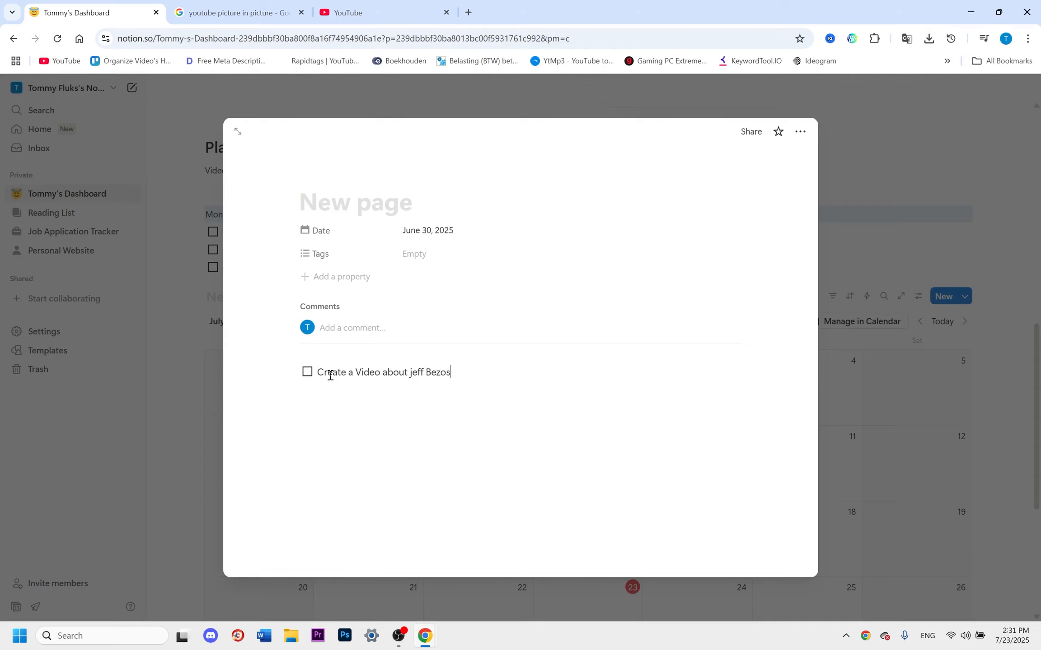
pyautogui.click(922, 318)
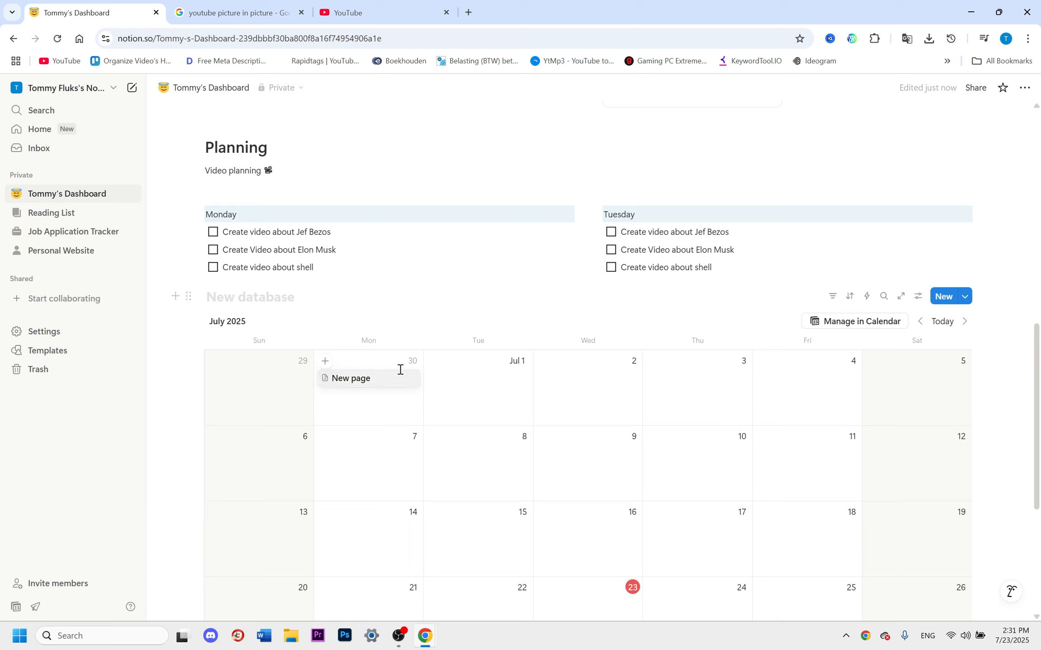
# Title the June 30 calendar page "To do" and close it.
pyautogui.click(374, 379)
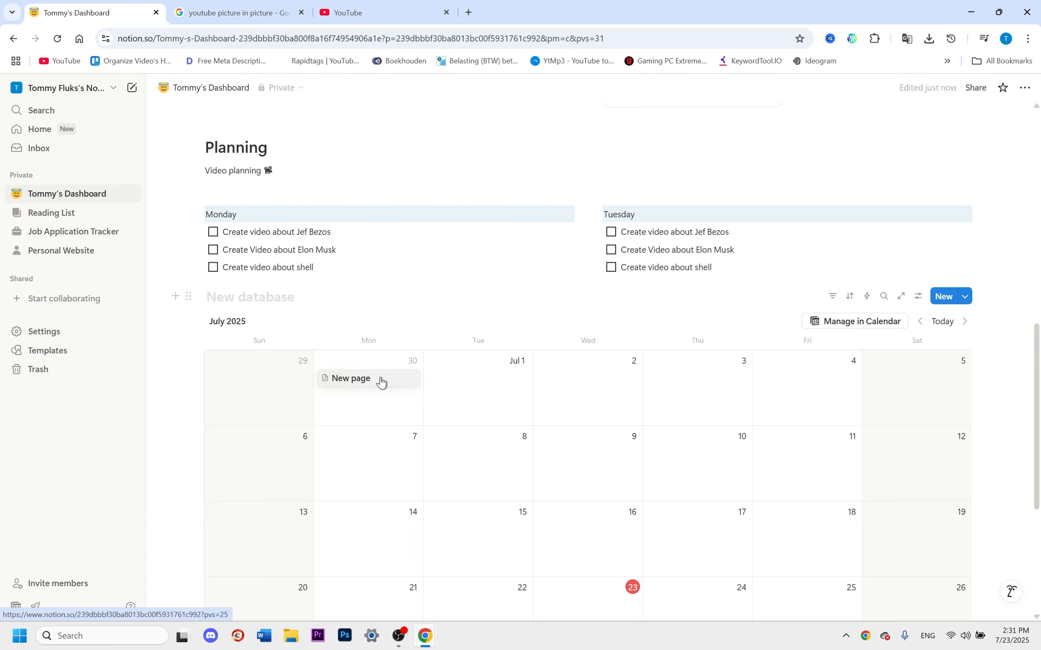
pyautogui.click(350, 204)
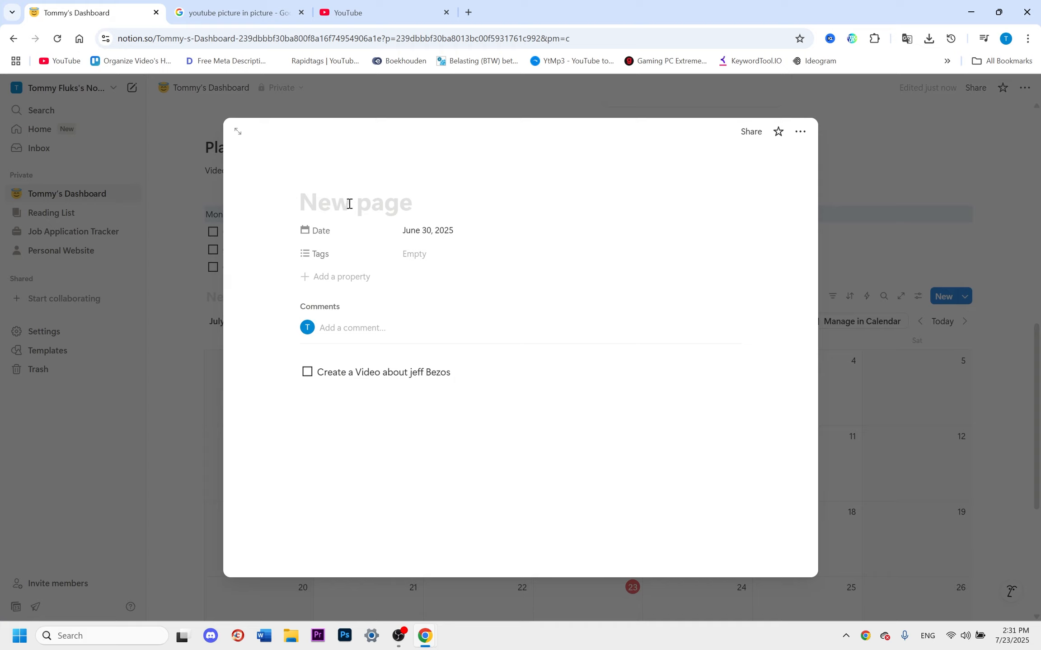
pyautogui.write('To d')
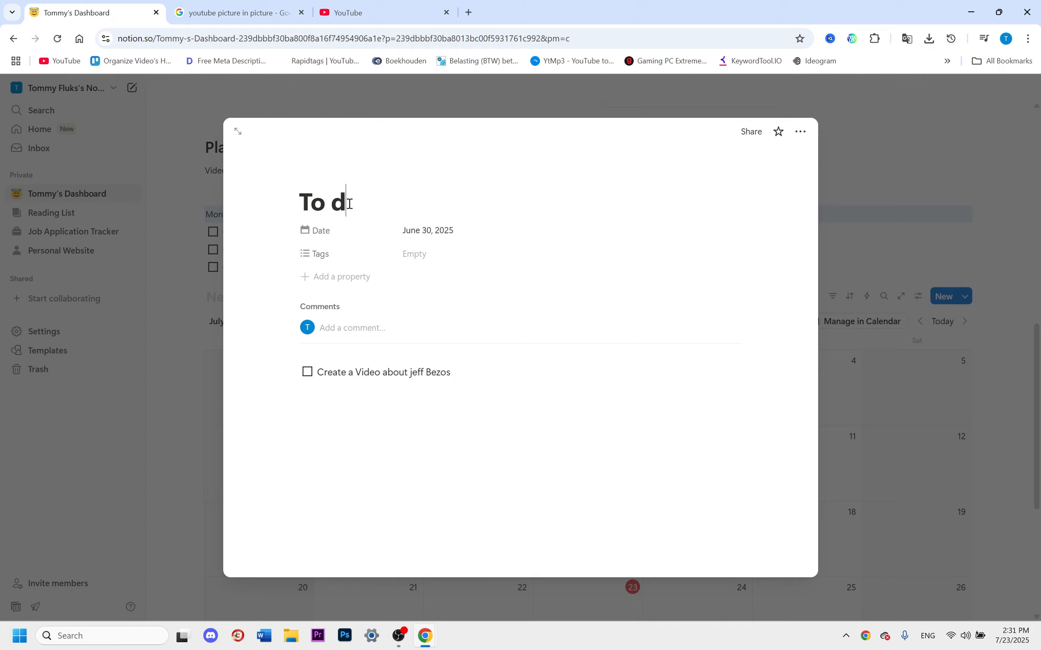
pyautogui.write('o')
pyautogui.click(918, 283)
pyautogui.scroll(-1, 452, 398)
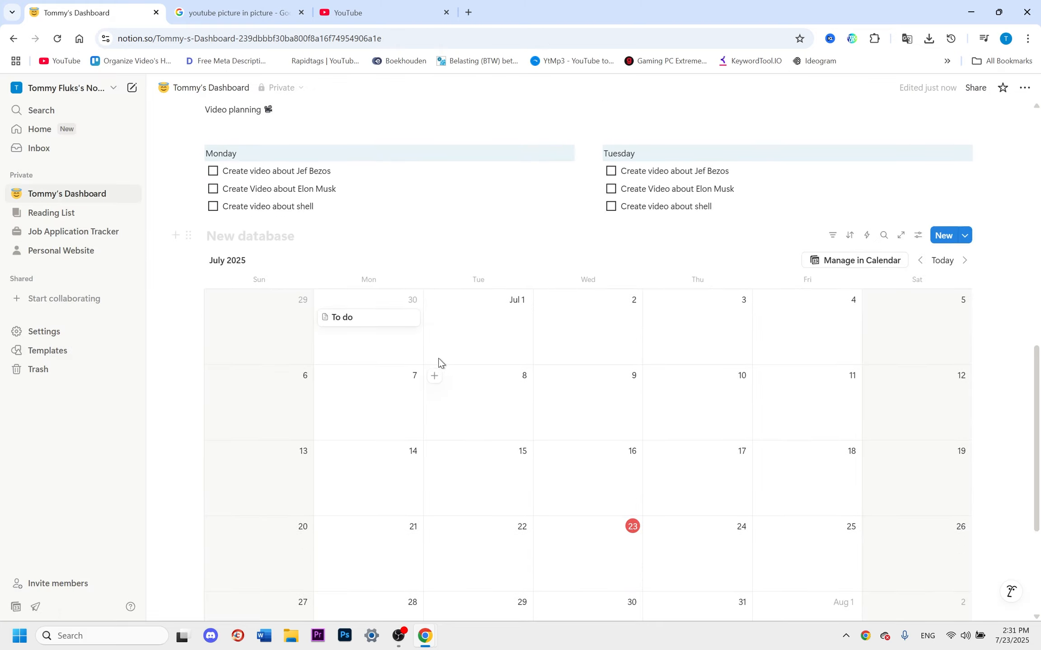
# Check the contents of the June 30 "To do" page, close it and look over the July 2025 calendar.
pyautogui.click(347, 322)
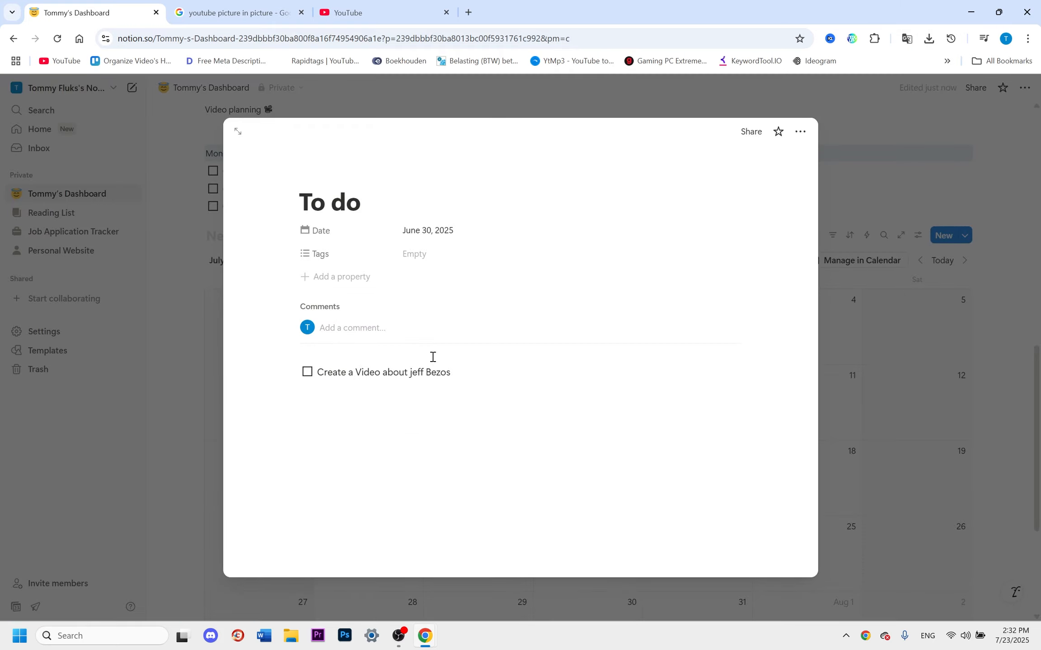
pyautogui.click(834, 141)
pyautogui.scroll(-3, 391, 375)
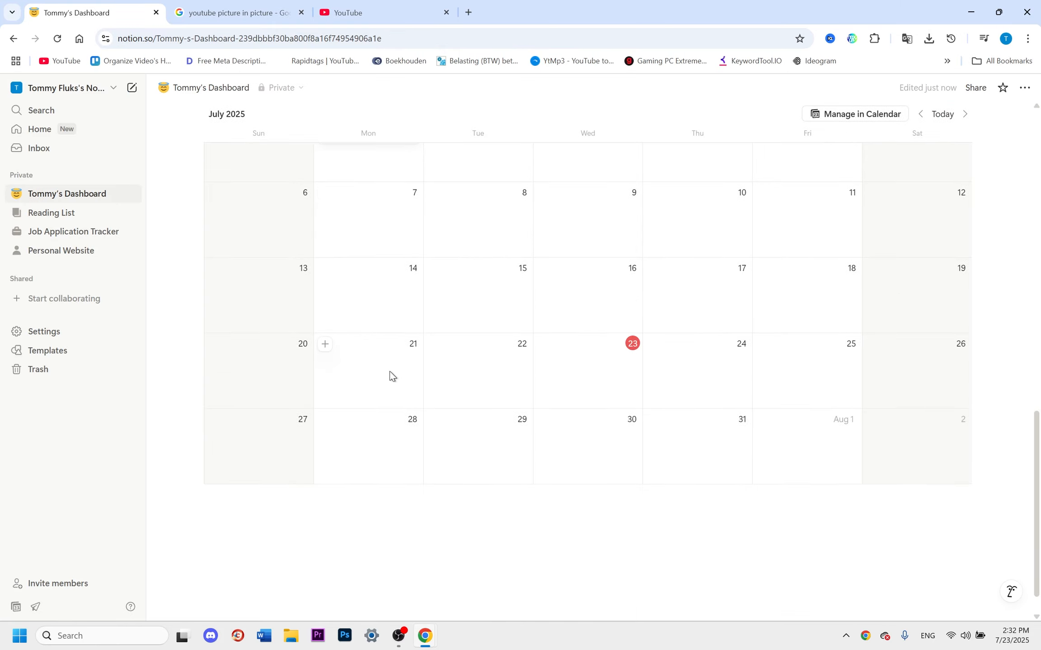
pyautogui.scroll(3, 680, 348)
pyautogui.scroll(-1, 364, 190)
pyautogui.scroll(3, 379, 234)
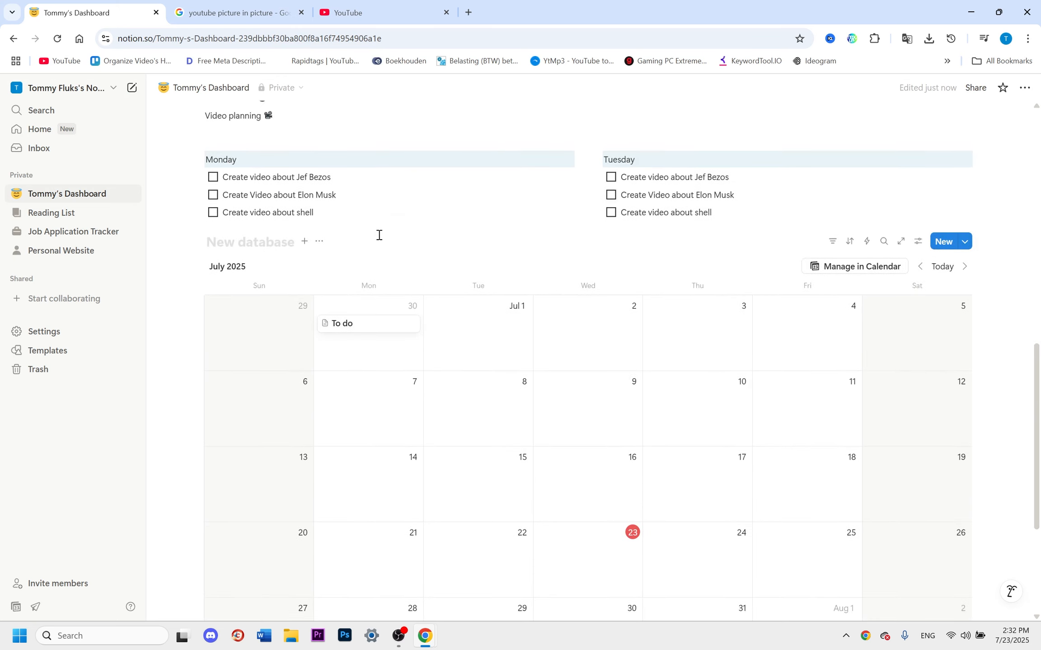
pyautogui.scroll(1, 379, 235)
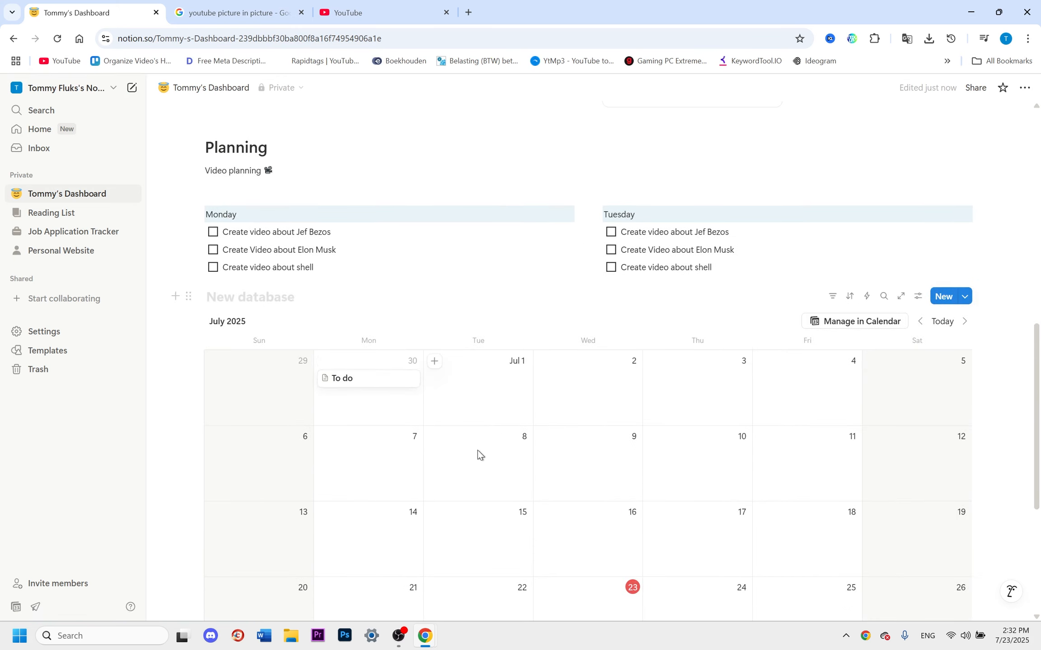
# Review the whole dashboard from the Topics List to the Planning calendar, including the "To do" page, and return to the cover.
pyautogui.scroll(-1, 470, 454)
pyautogui.scroll(10, 462, 462)
pyautogui.scroll(-5, 462, 465)
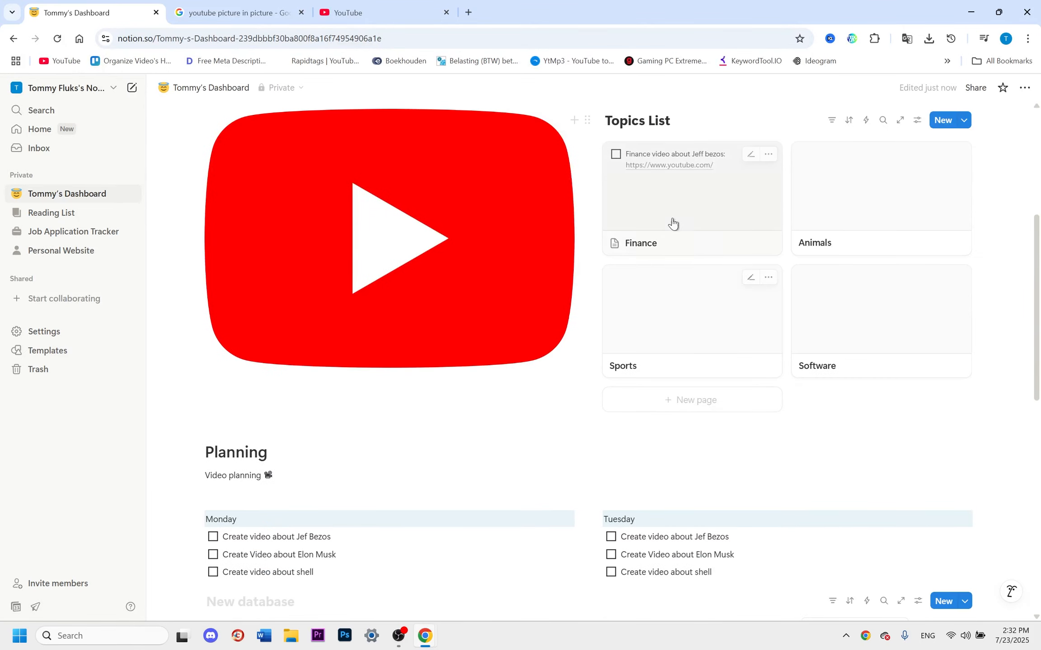
pyautogui.scroll(-3, 536, 227)
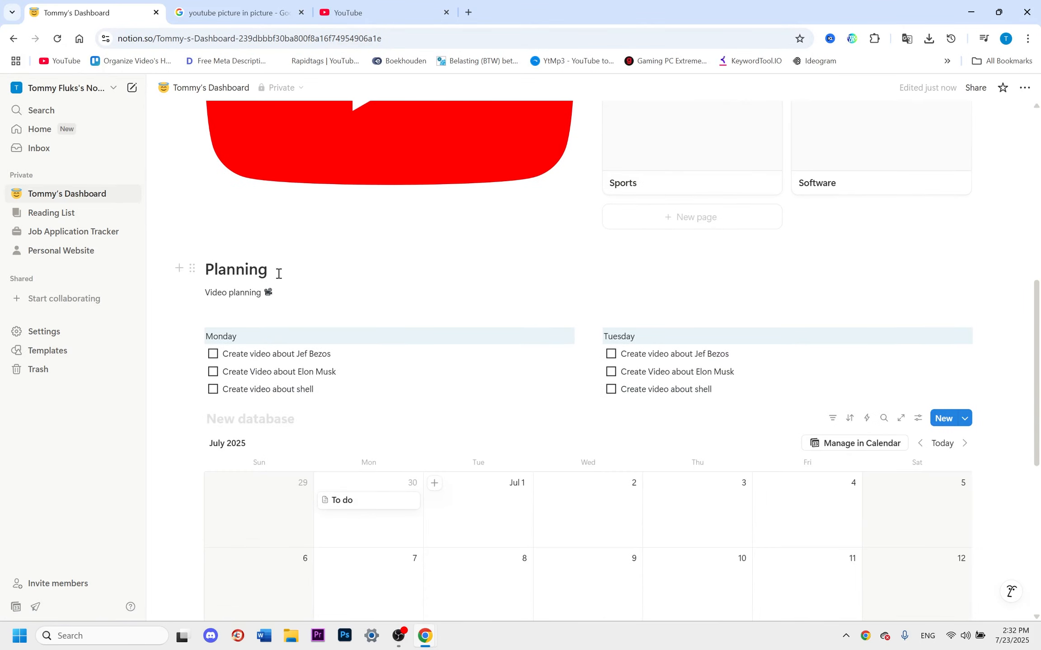
pyautogui.scroll(-2, 257, 180)
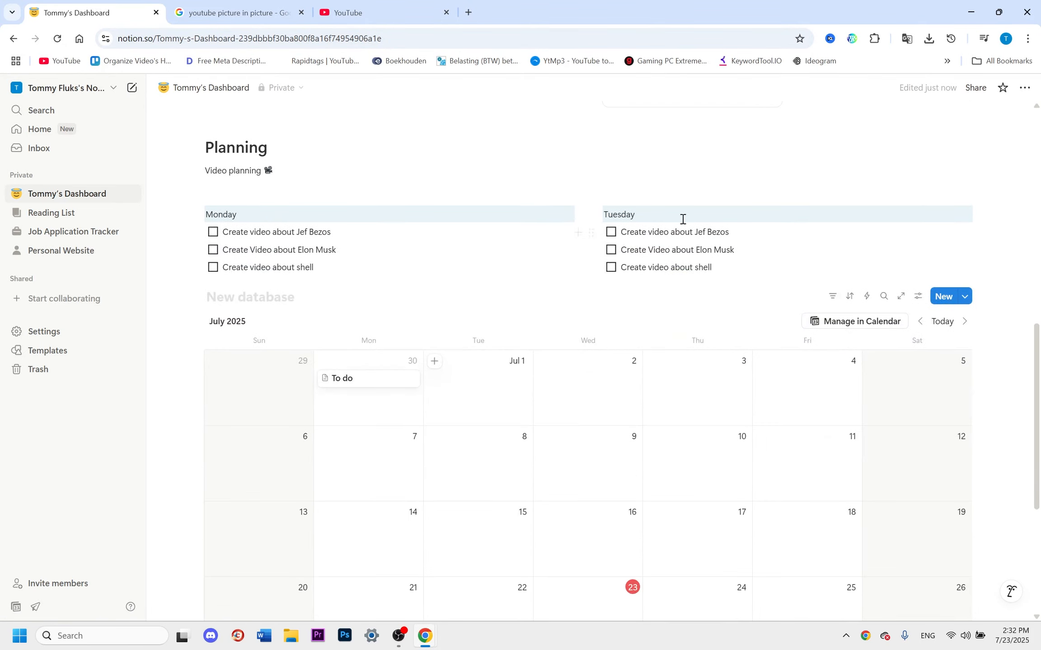
pyautogui.scroll(-1, 641, 212)
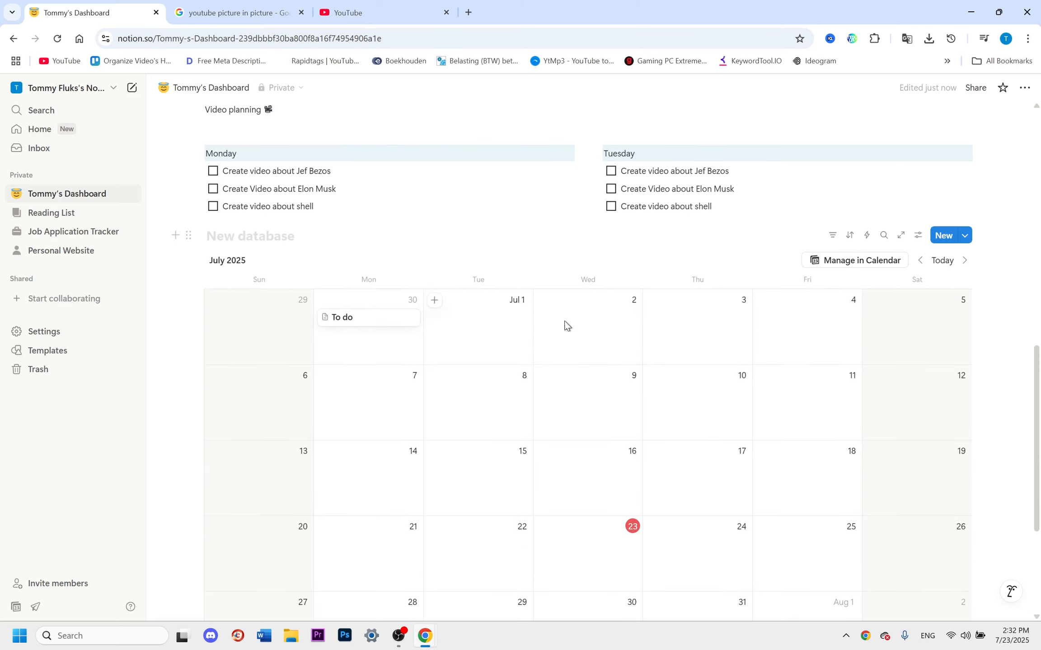
pyautogui.click(336, 319)
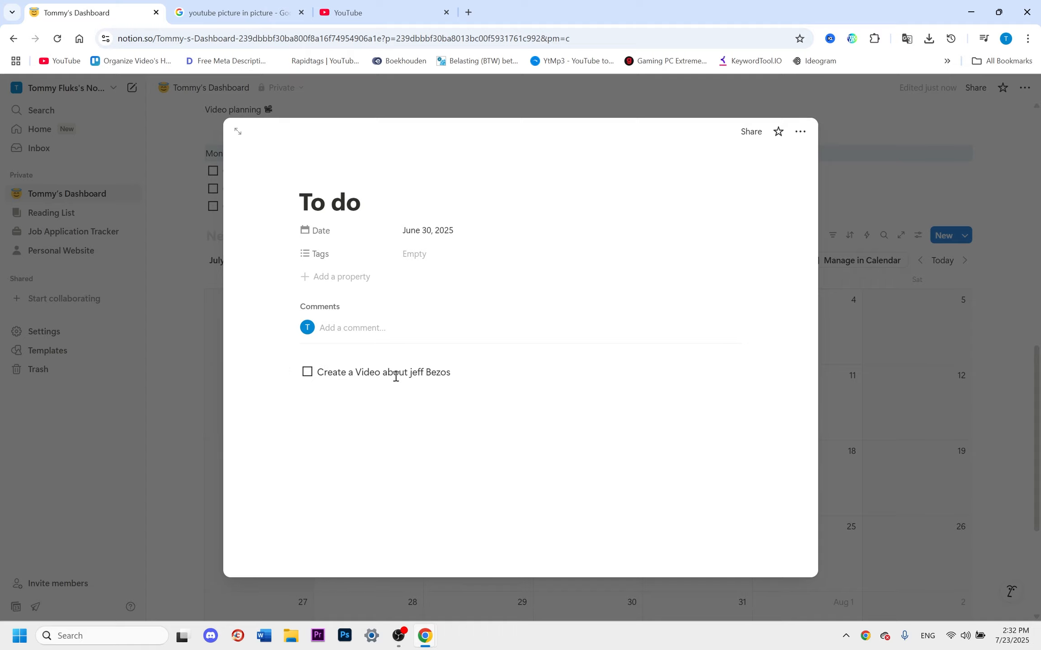
pyautogui.click(995, 314)
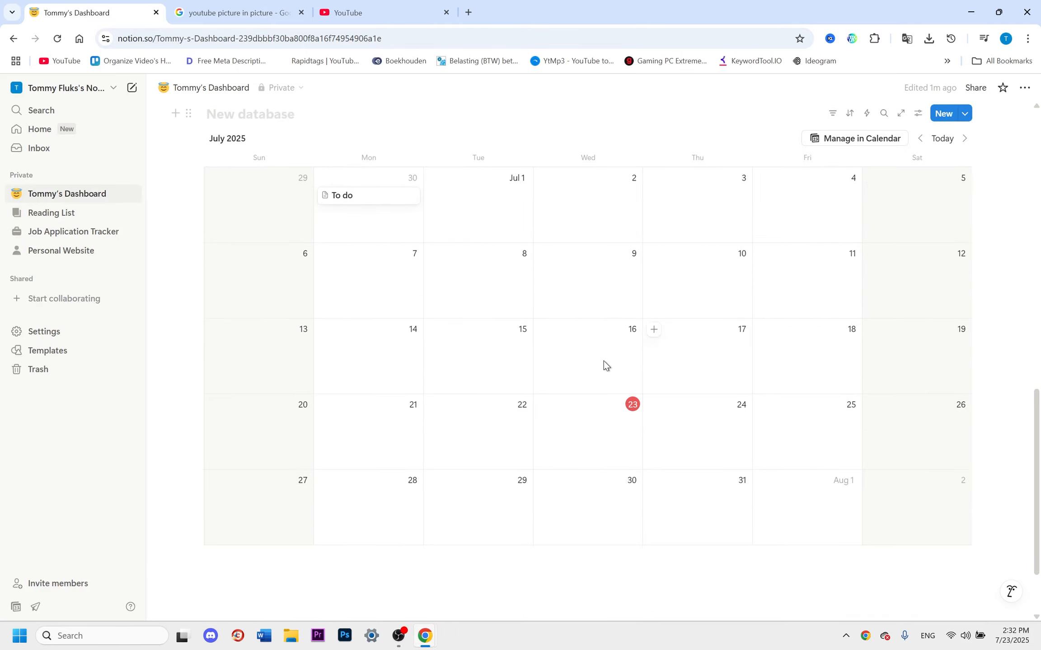
pyautogui.scroll(-2, 596, 370)
pyautogui.scroll(15, 587, 316)
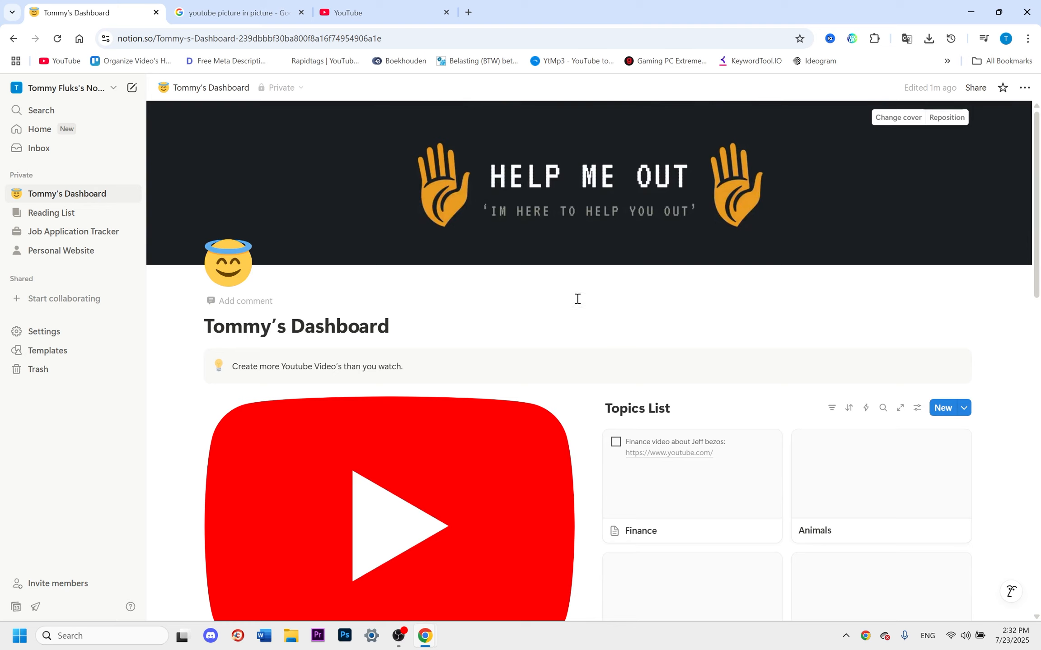